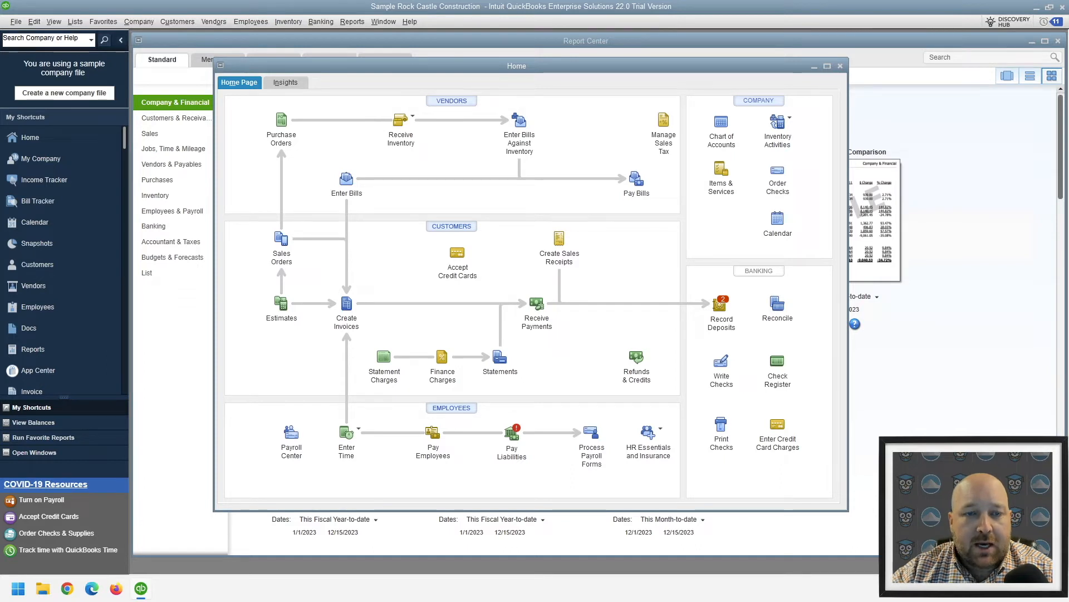
Open a blank vendor bill form to look it over, close it, and maximize the Home window
click(213, 21)
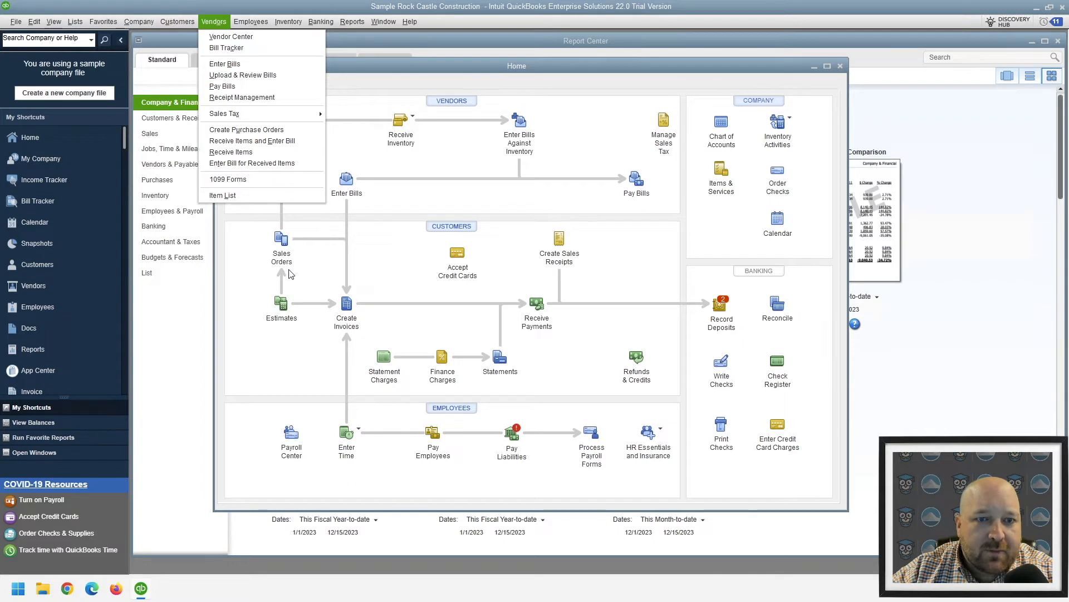
click(225, 64)
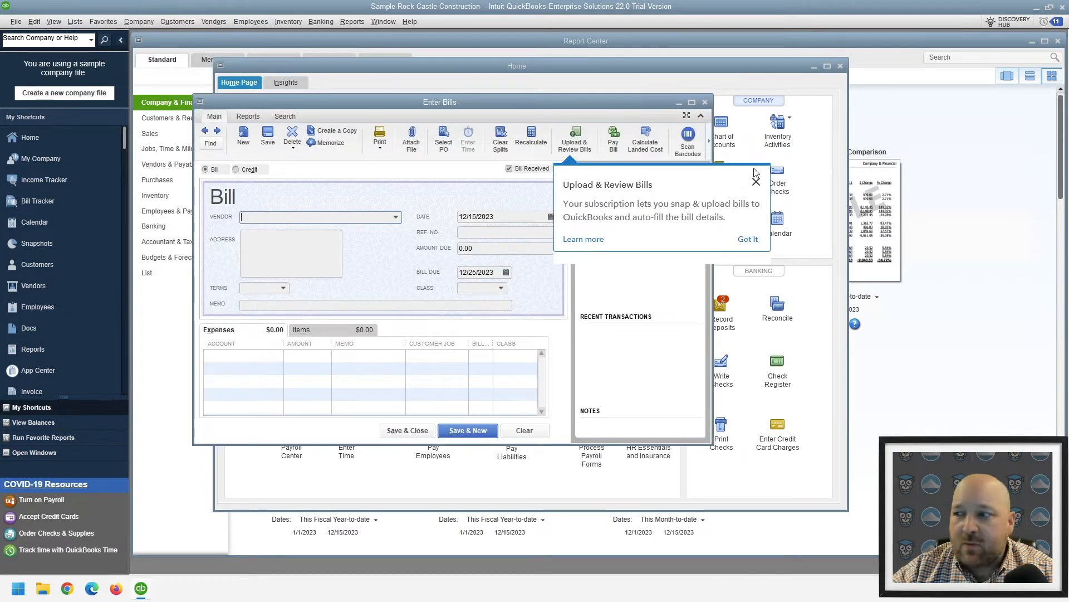
click(756, 183)
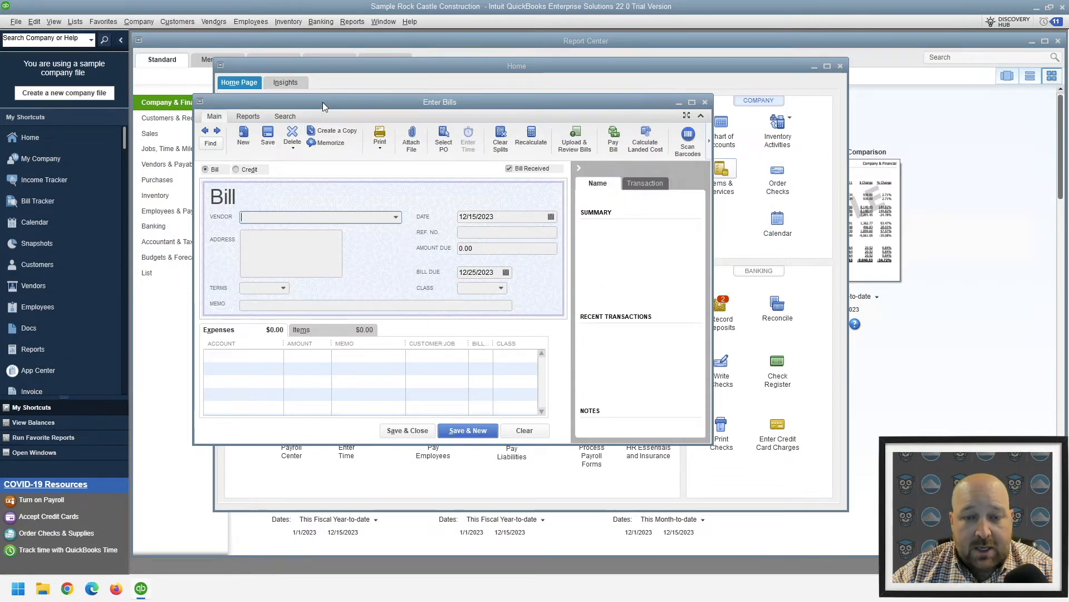
drag(323, 102, 375, 98)
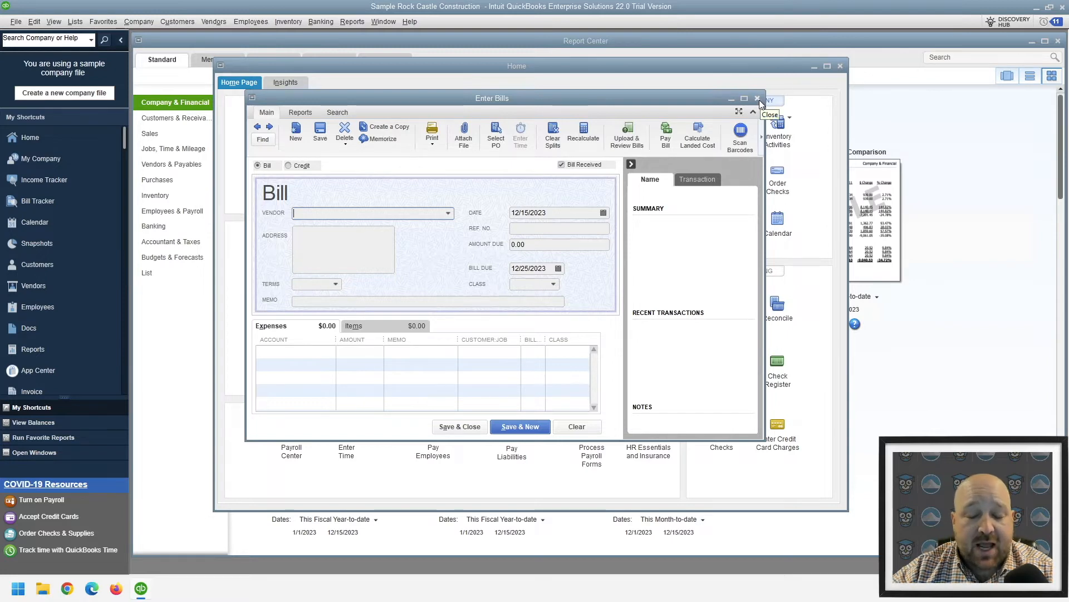
mouse_move(747, 95)
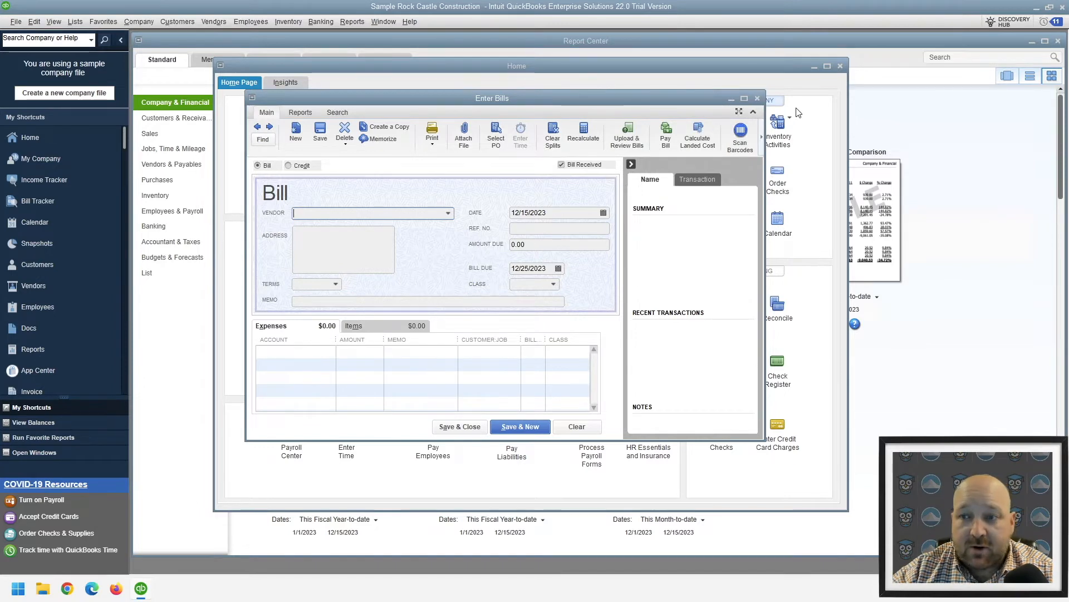
click(757, 98)
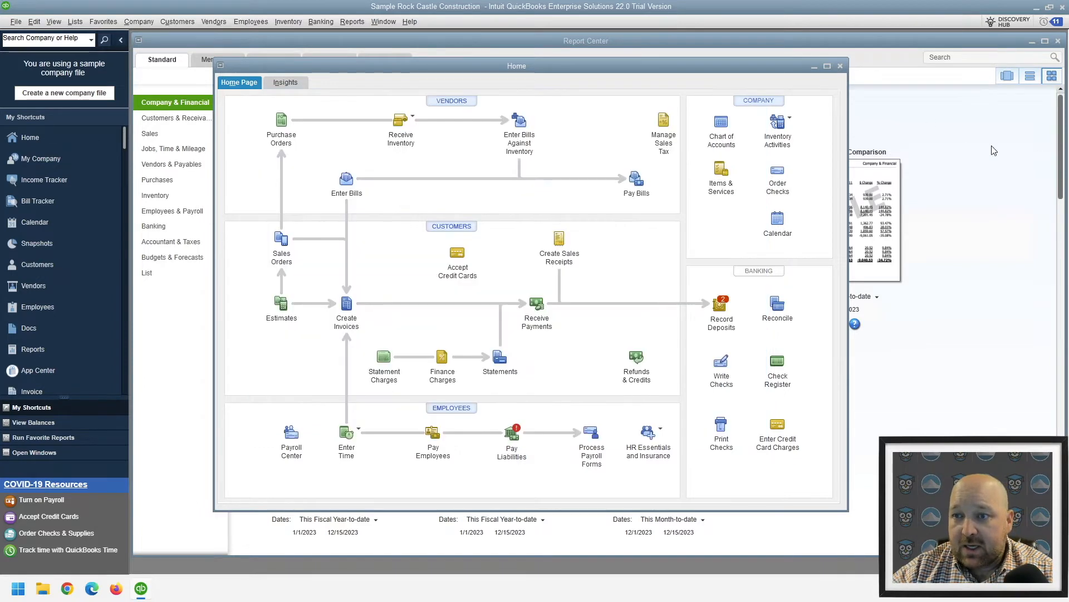
click(827, 66)
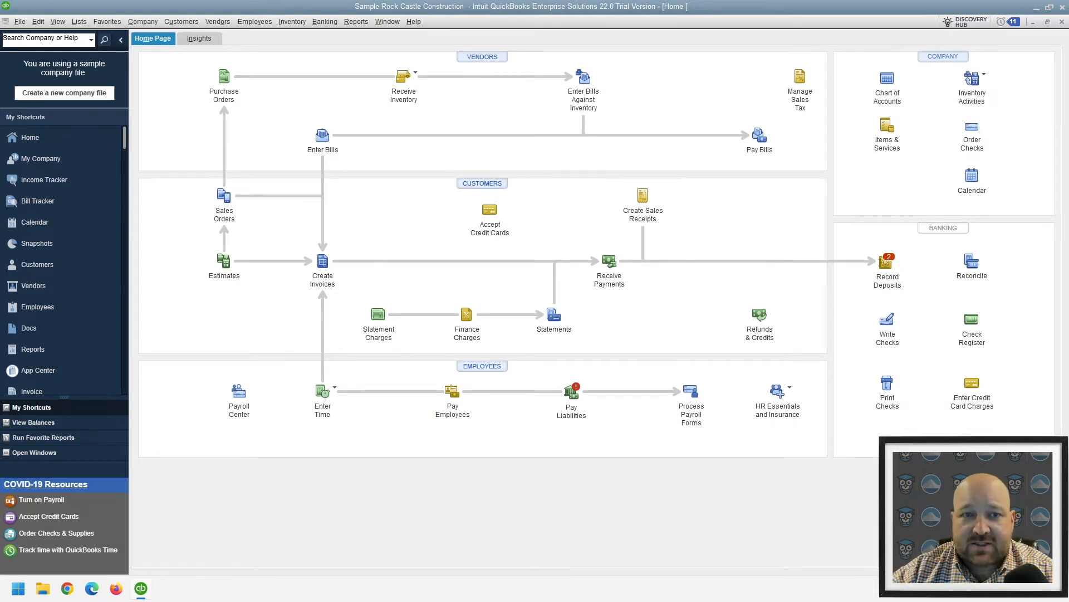
click(154, 24)
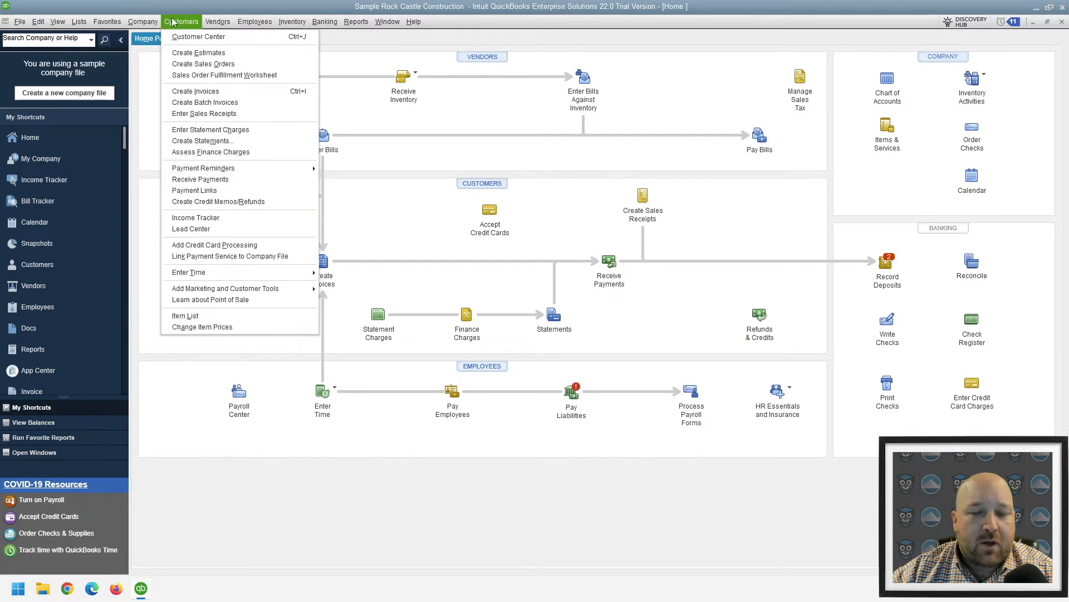
mouse_move(267, 21)
mouse_move(229, 27)
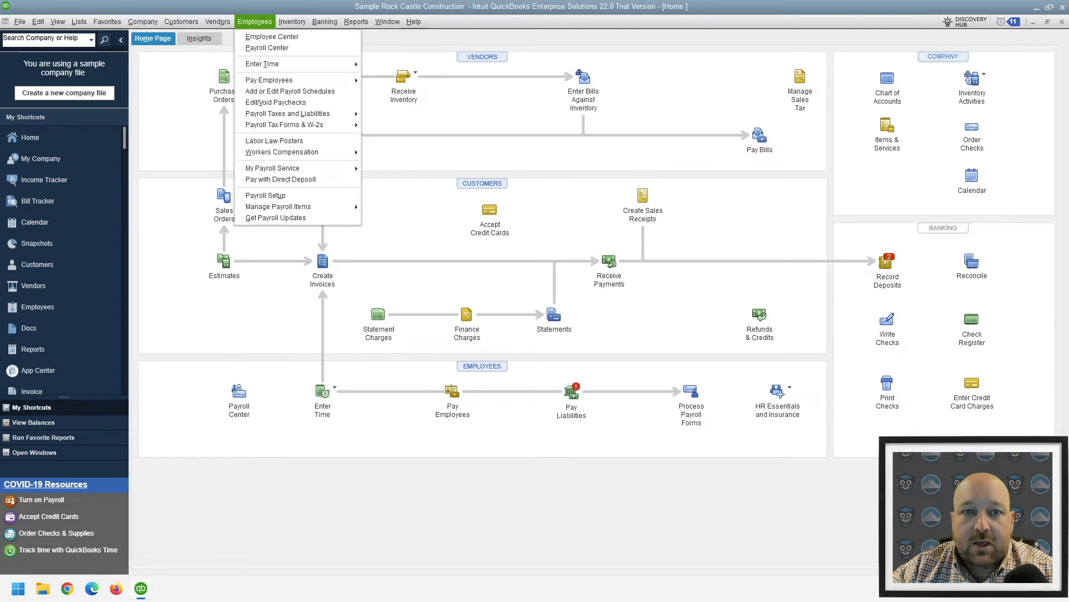
click(246, 9)
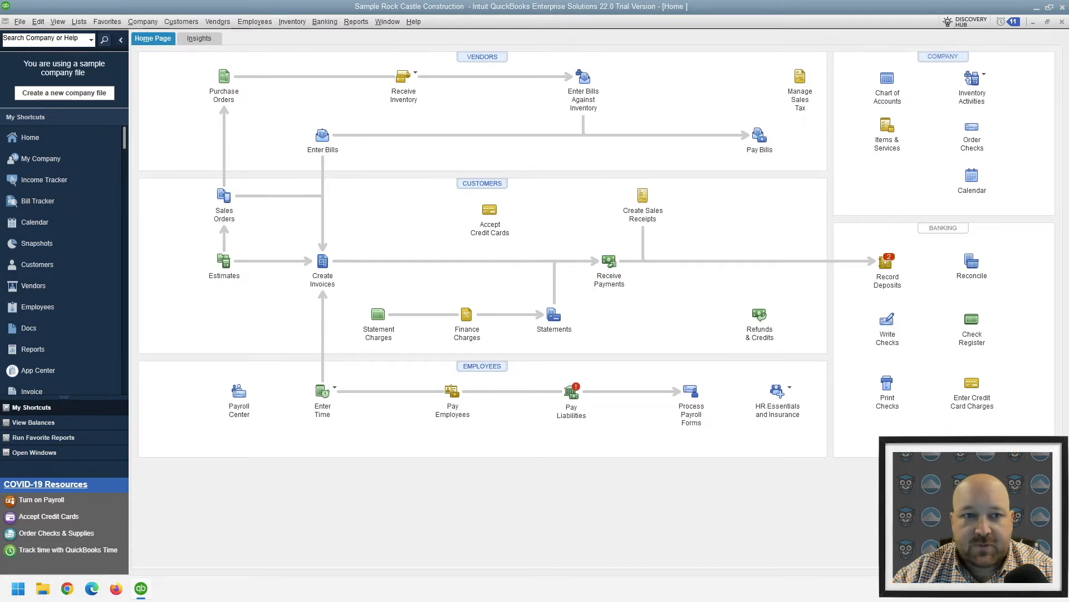
Open the Preferences dialog and start the Virtual Magnifying Glass app in Classic Mode
click(37, 21)
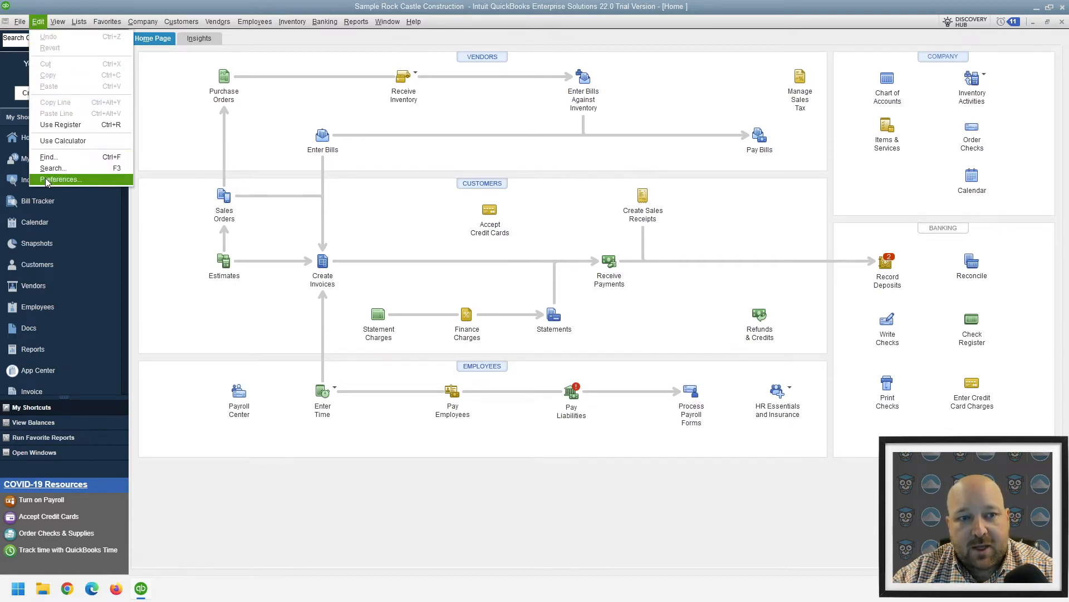
click(107, 163)
key(super)
text(vir)
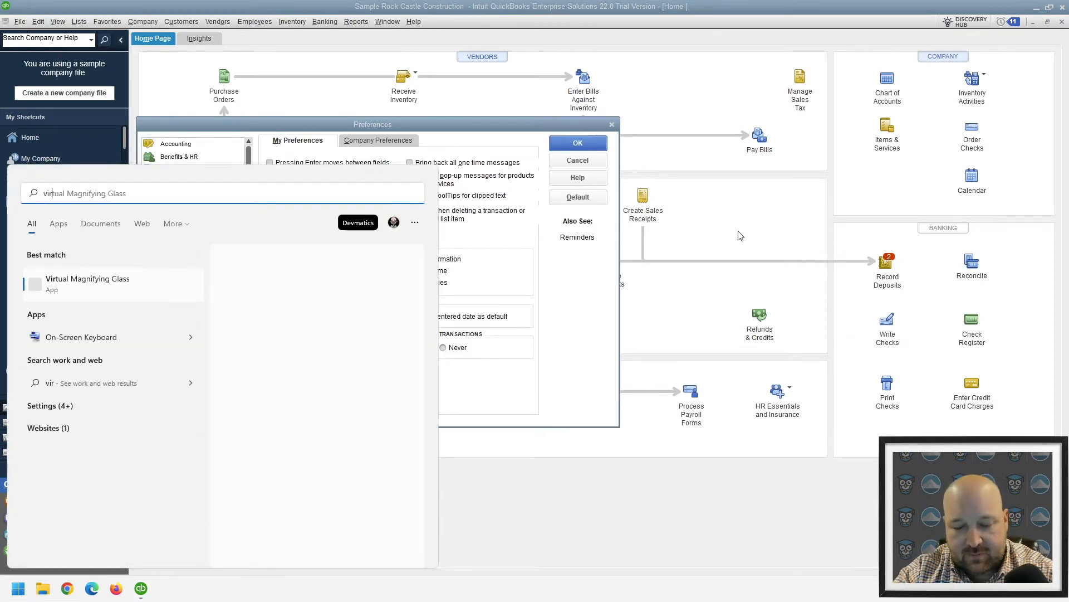
key(Return)
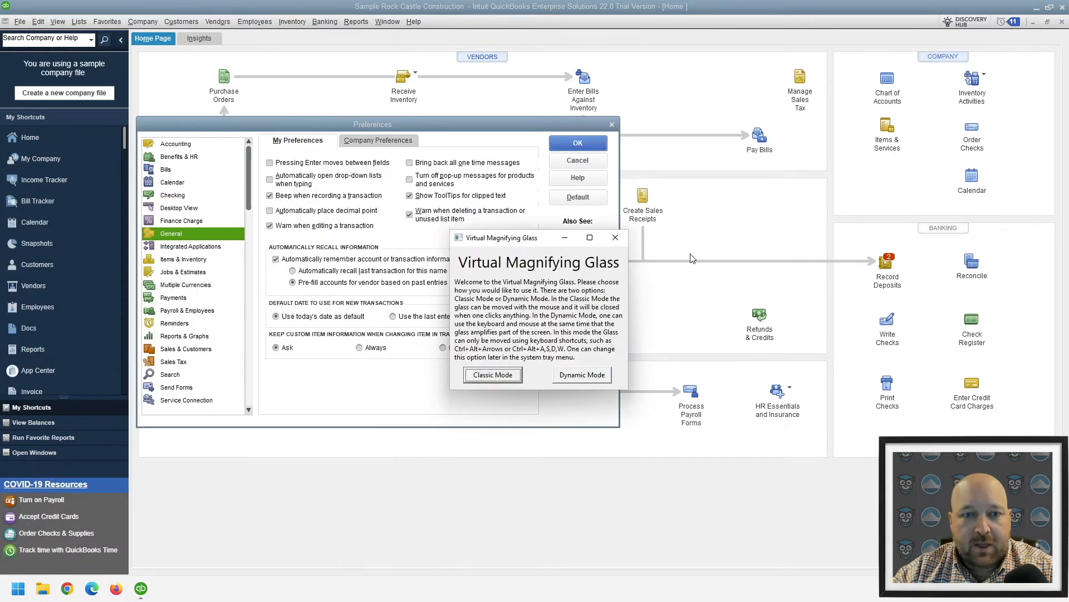
click(493, 374)
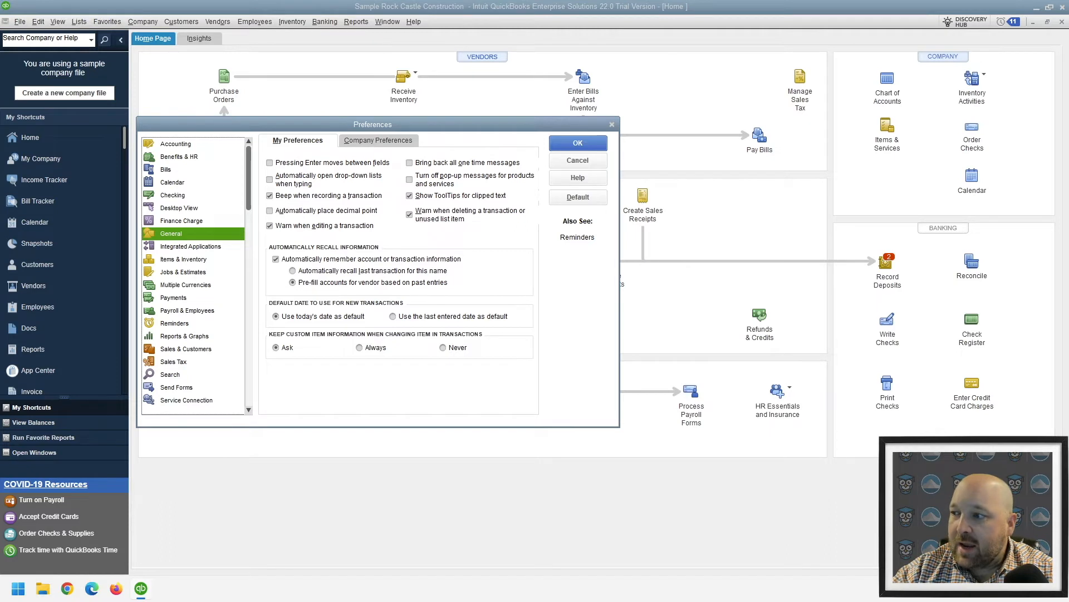
In the company-level Accounting preferences, enable the date warnings for transactions 90 days in the past and 30 days in the future
click(168, 144)
drag(275, 129, 398, 100)
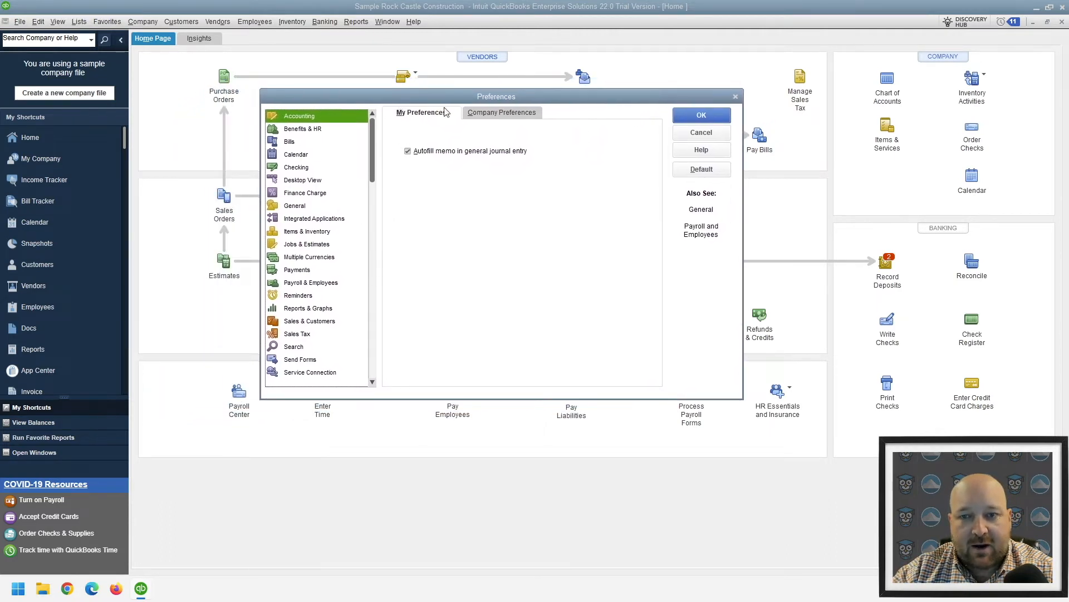
click(513, 113)
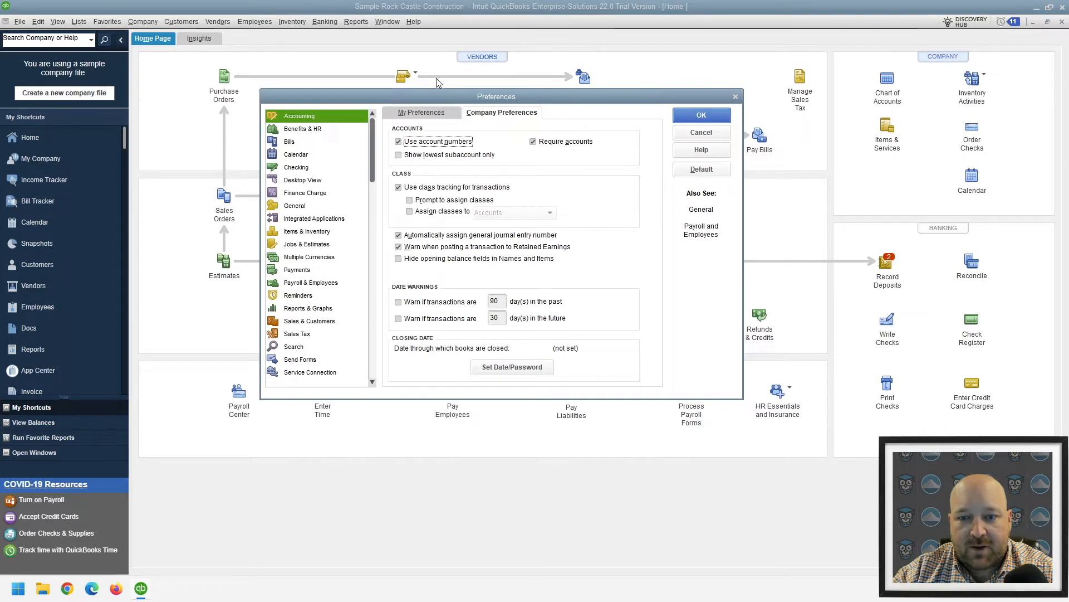
drag(416, 95, 394, 96)
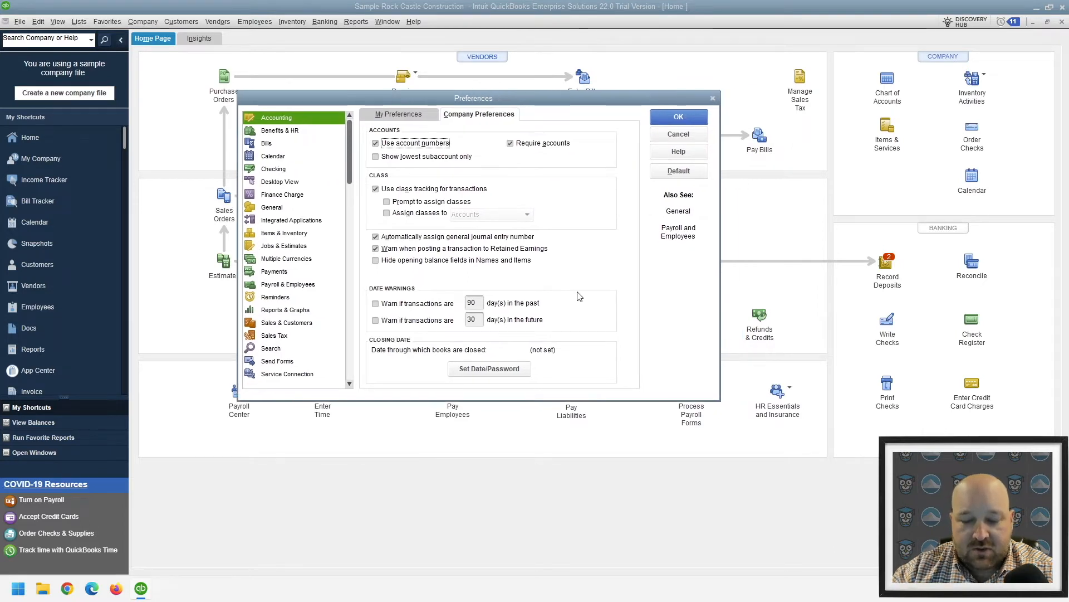
key(super+plus)
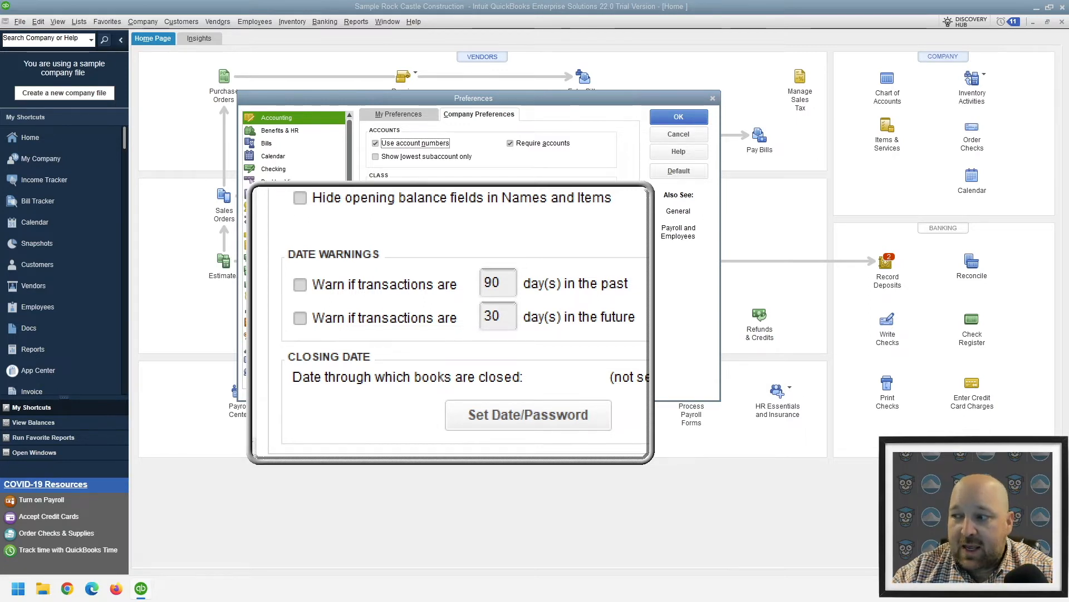
click(375, 303)
click(375, 320)
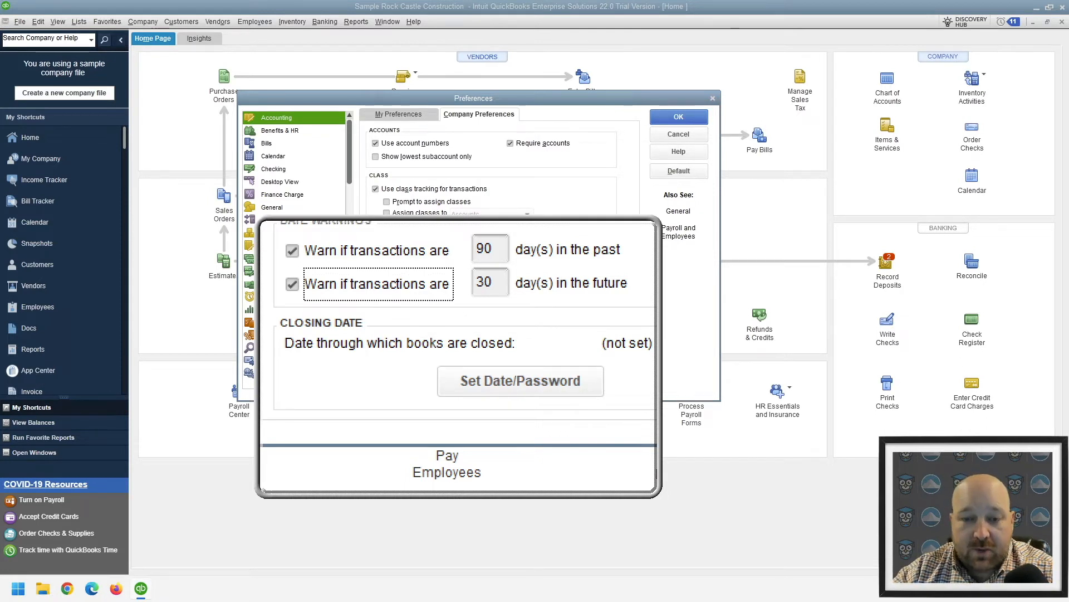
Open the closing date and password settings and set the closing date to 12/31/2023
click(489, 368)
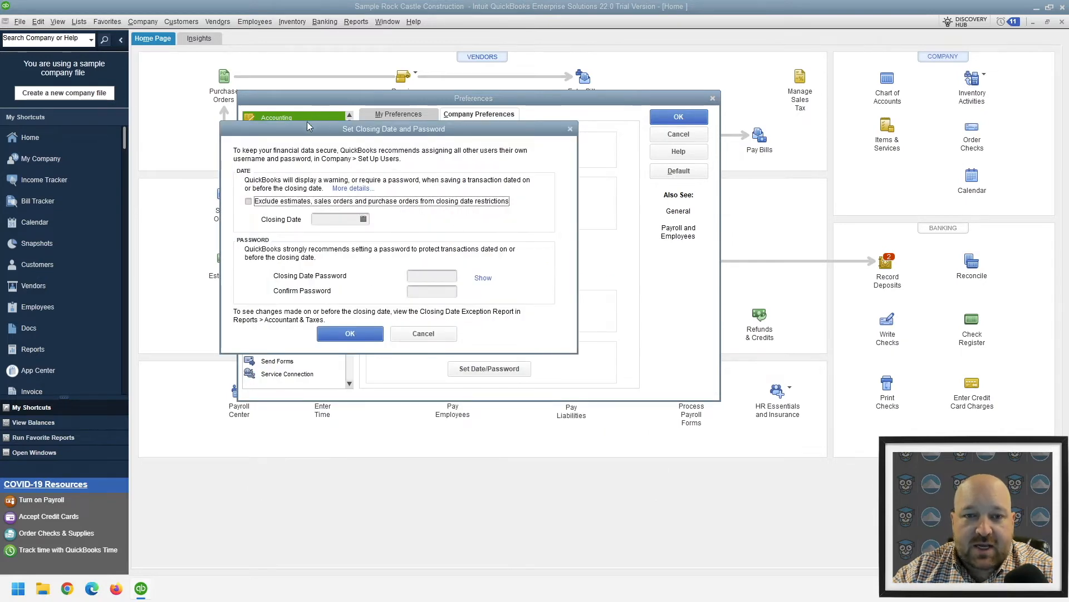
drag(307, 123, 385, 125)
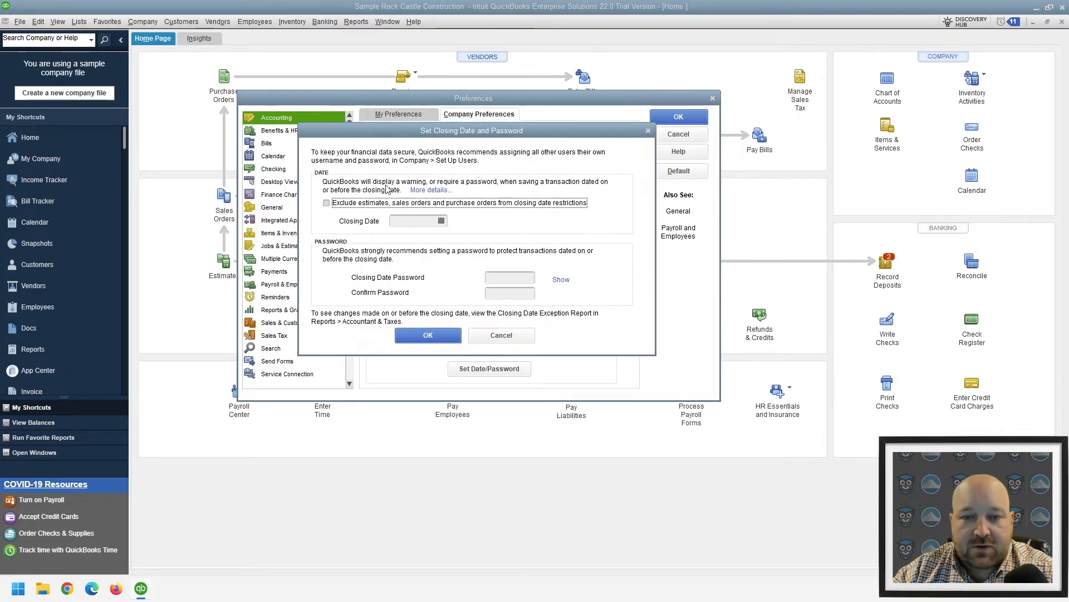
click(441, 221)
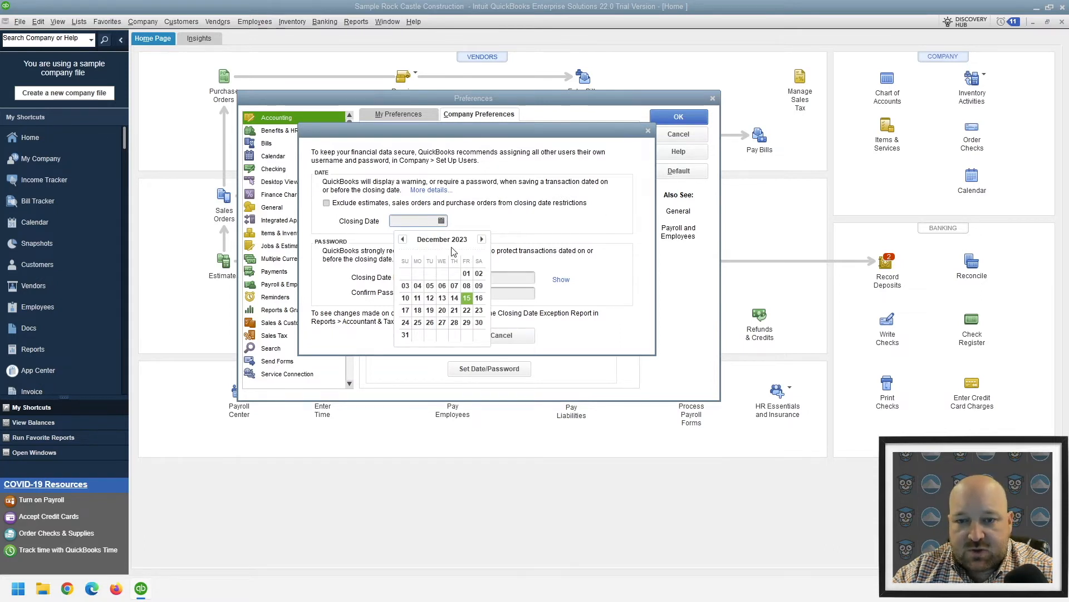
click(405, 335)
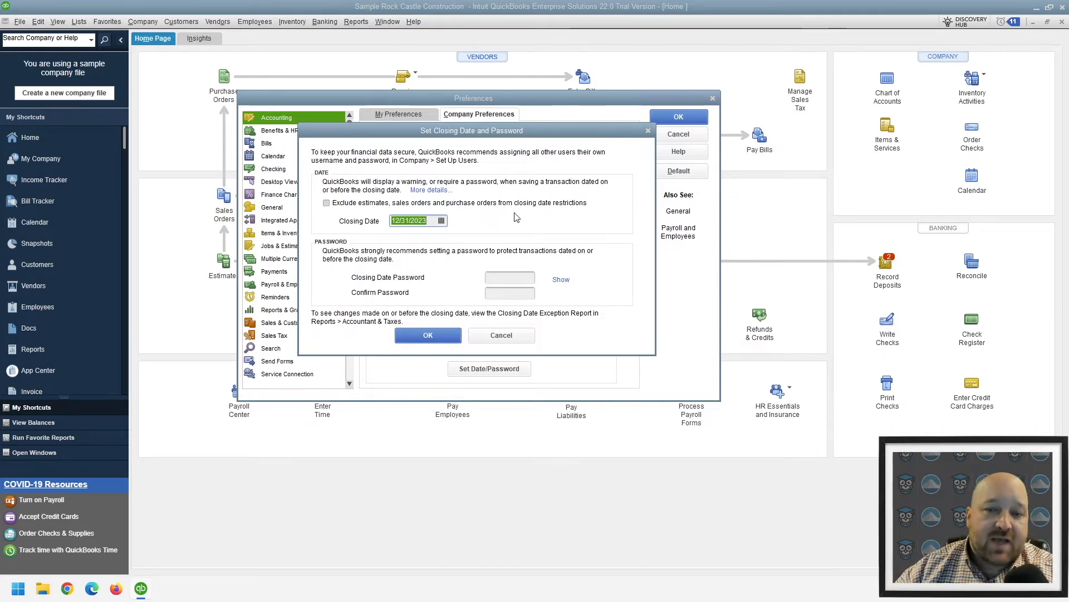
Change the closing date to 12/31/2022
click(441, 221)
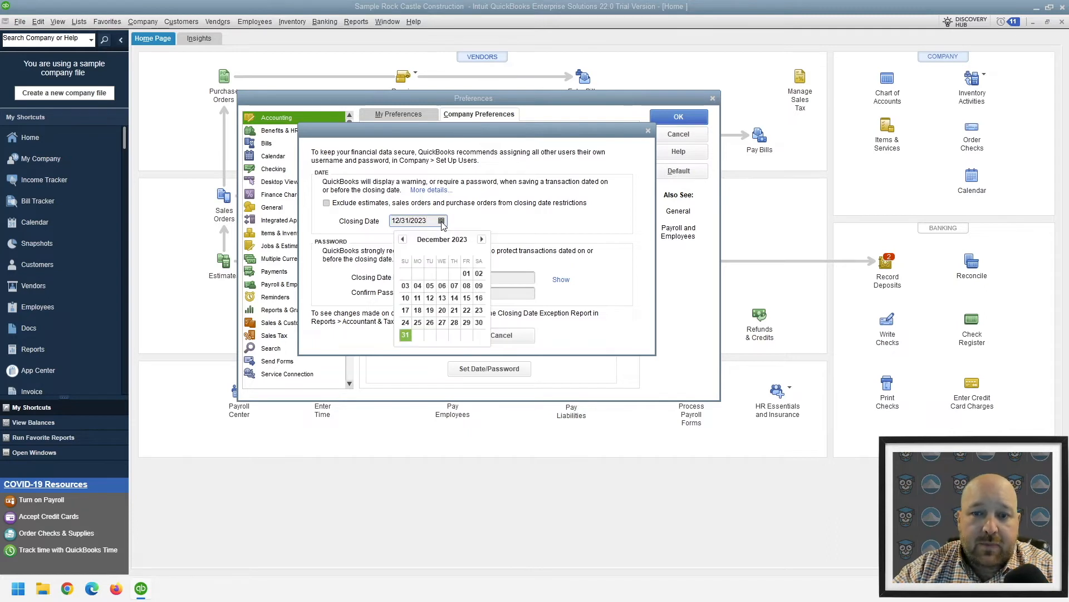
click(402, 240)
click(402, 240)
click(402, 240)
click(403, 239)
click(403, 239)
click(402, 240)
click(402, 239)
click(403, 240)
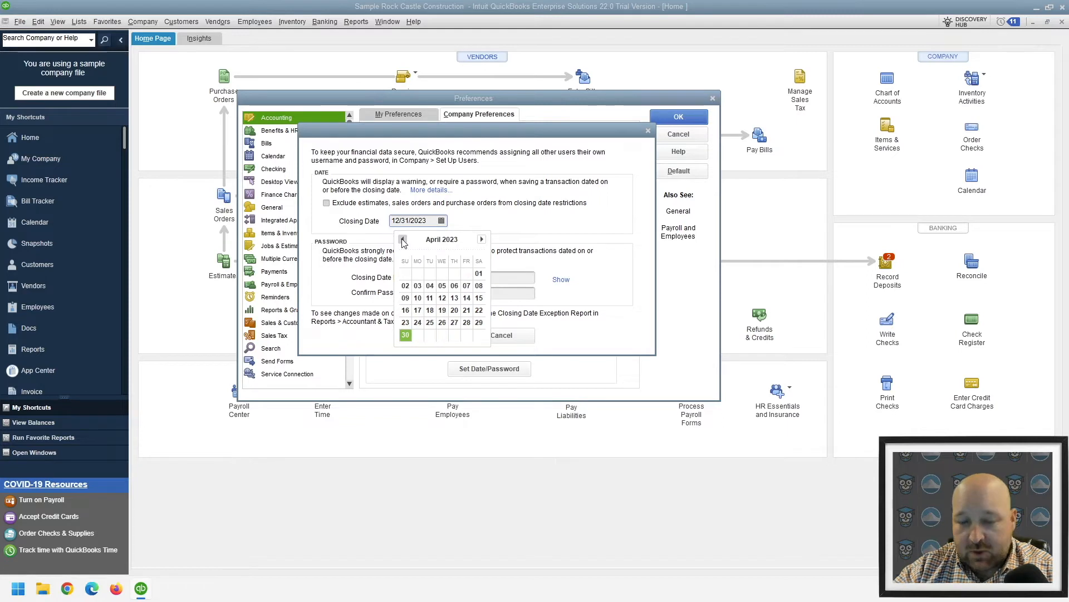
click(402, 239)
click(402, 240)
click(402, 240)
click(402, 239)
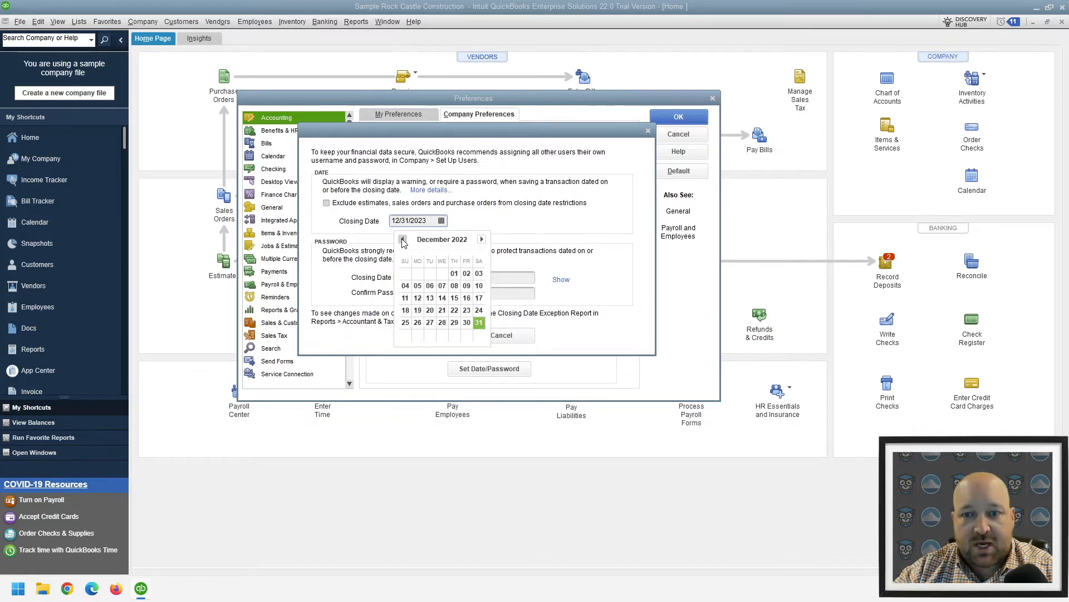
click(479, 323)
Set the closing date of the books to 07/31/2022 and apply it without a password
click(442, 220)
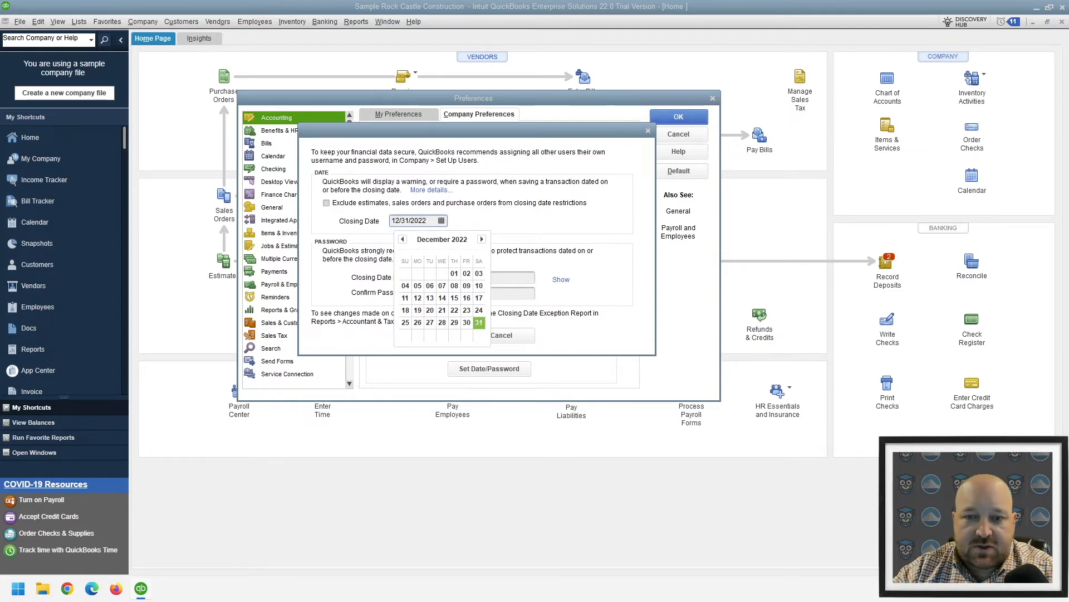
click(481, 239)
click(403, 239)
click(402, 240)
click(403, 239)
click(403, 239)
click(402, 240)
click(403, 240)
click(403, 240)
click(403, 239)
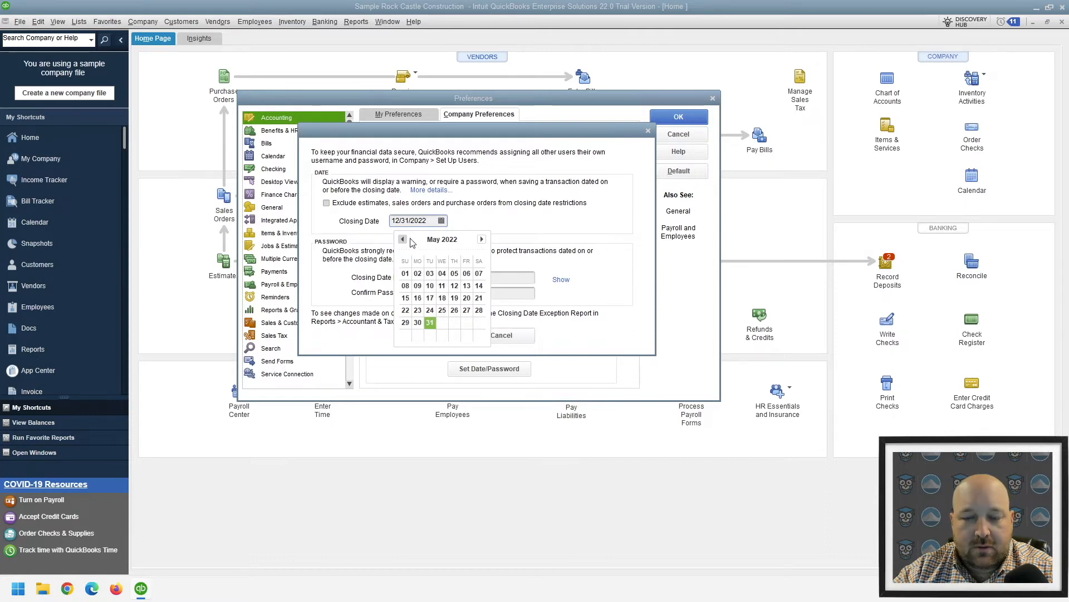
click(481, 239)
click(482, 239)
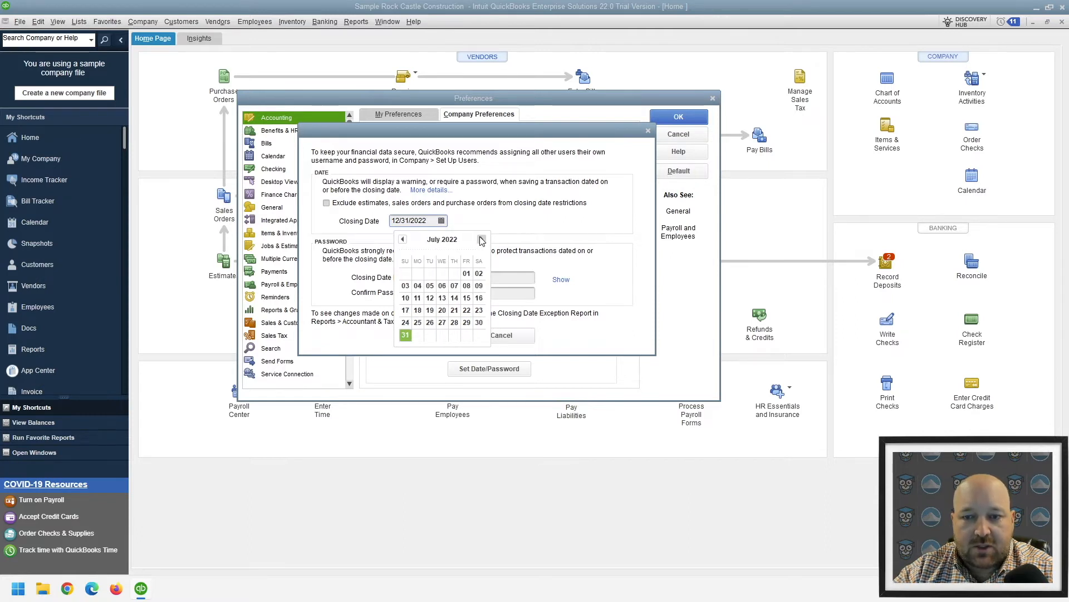
click(406, 336)
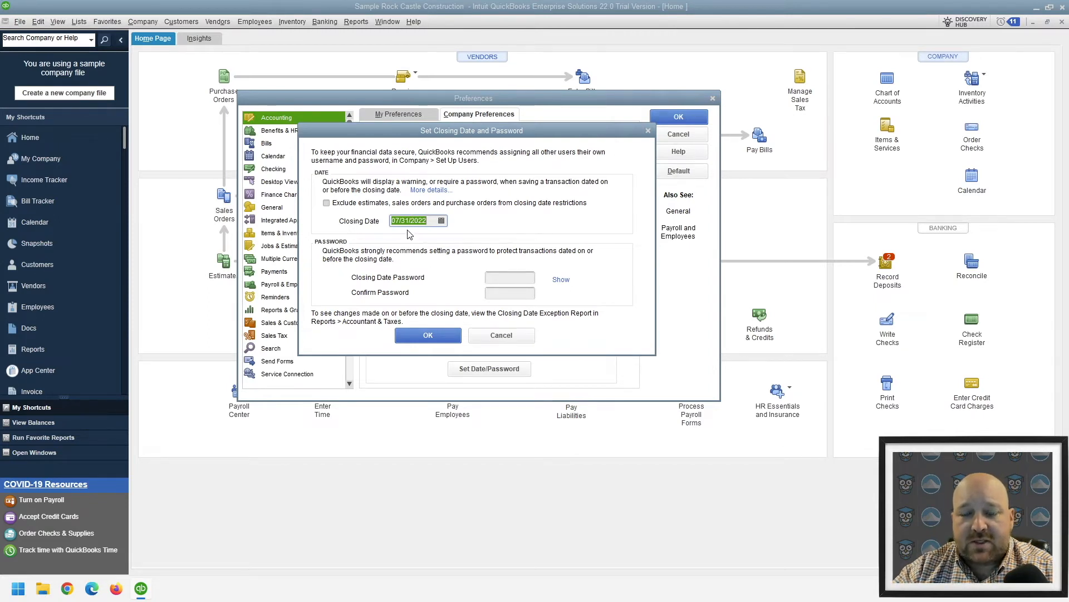
click(427, 339)
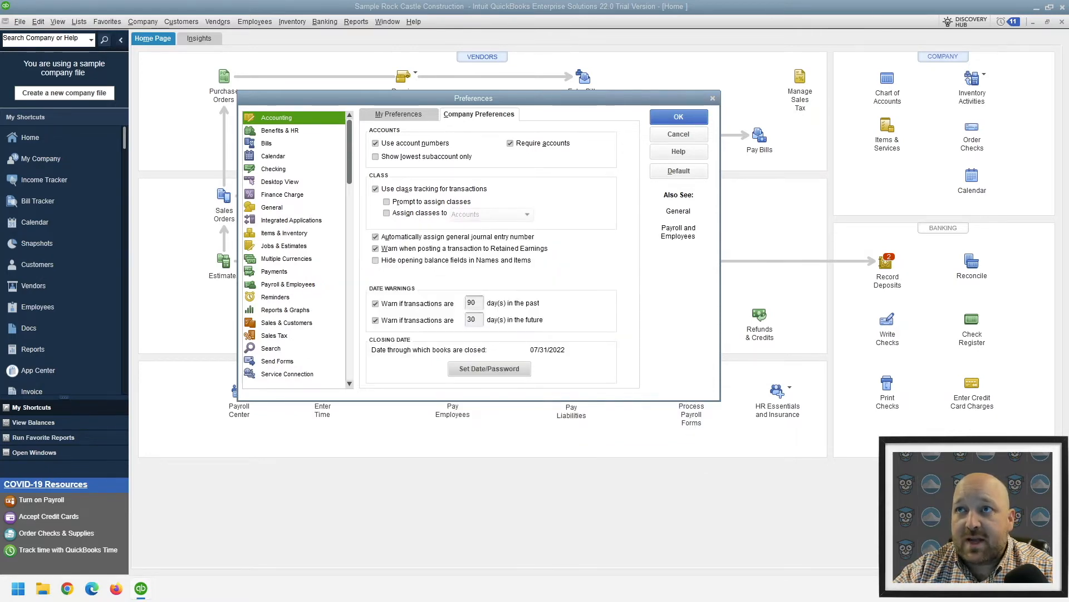
Enter and confirm a closing date password for the books closed through 07/31/2022, and save the preferences
click(489, 369)
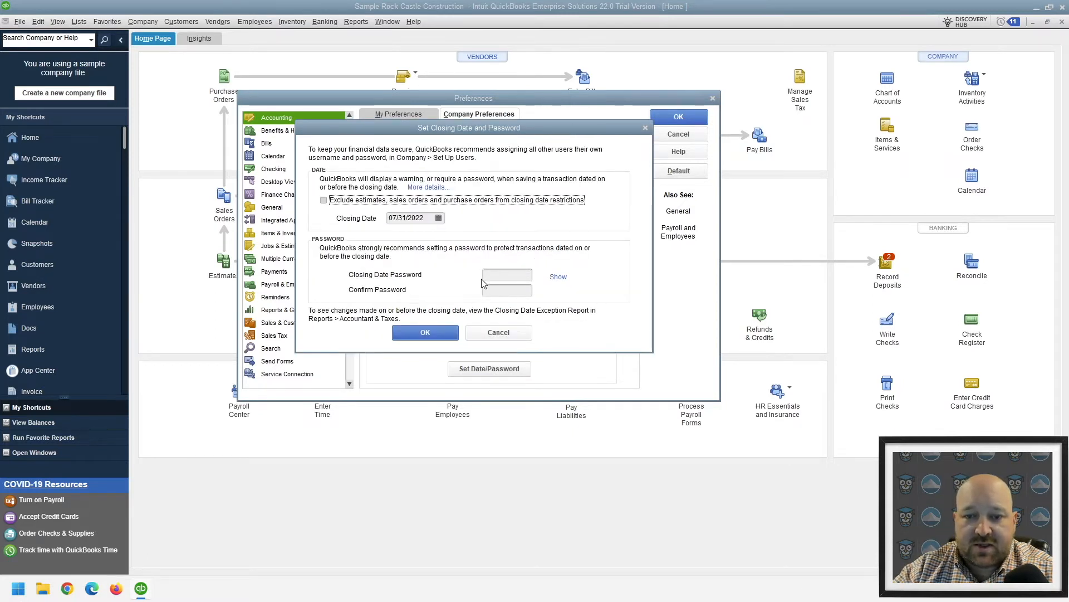
click(504, 275)
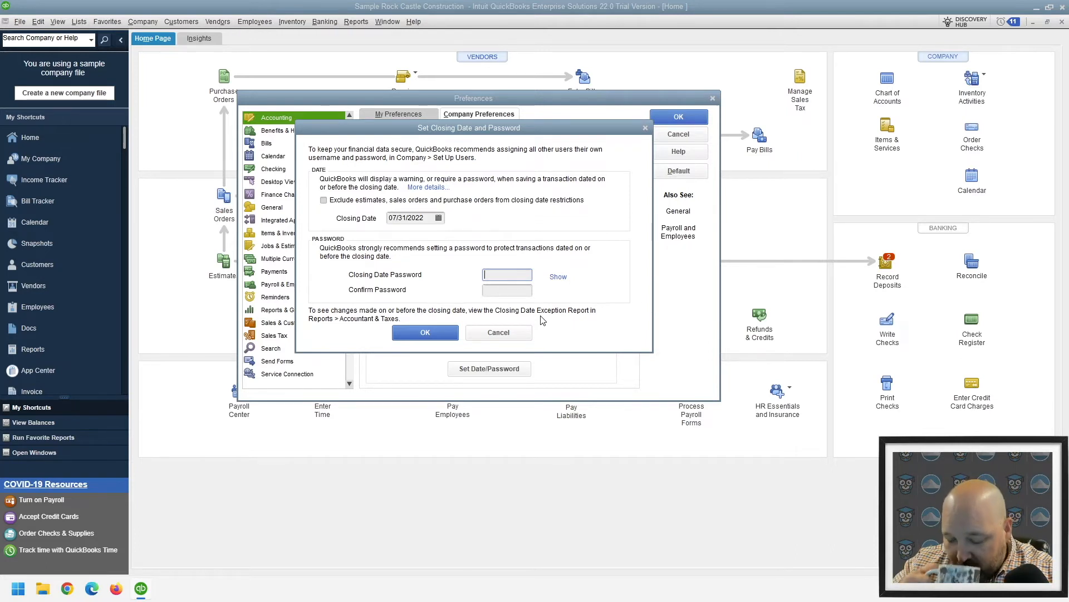
text(p)
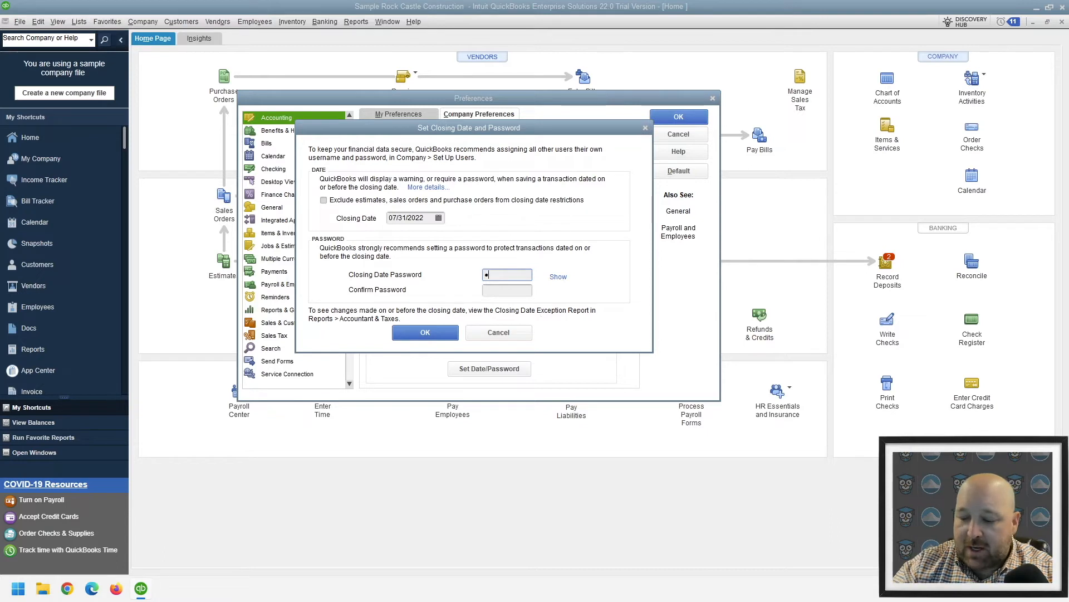
text(w)
click(558, 277)
click(512, 289)
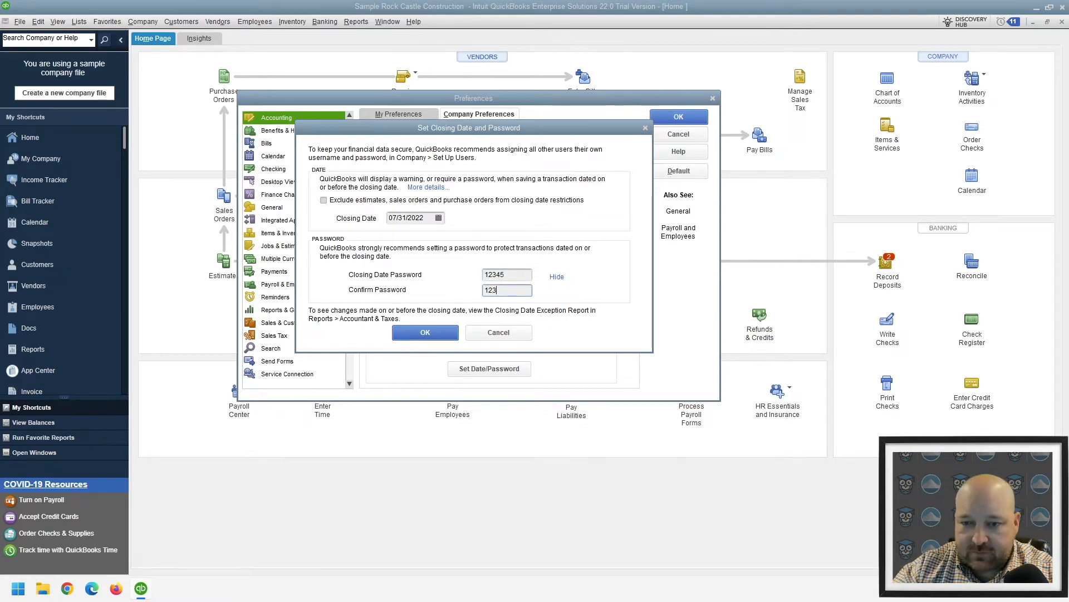
text(12345)
click(425, 331)
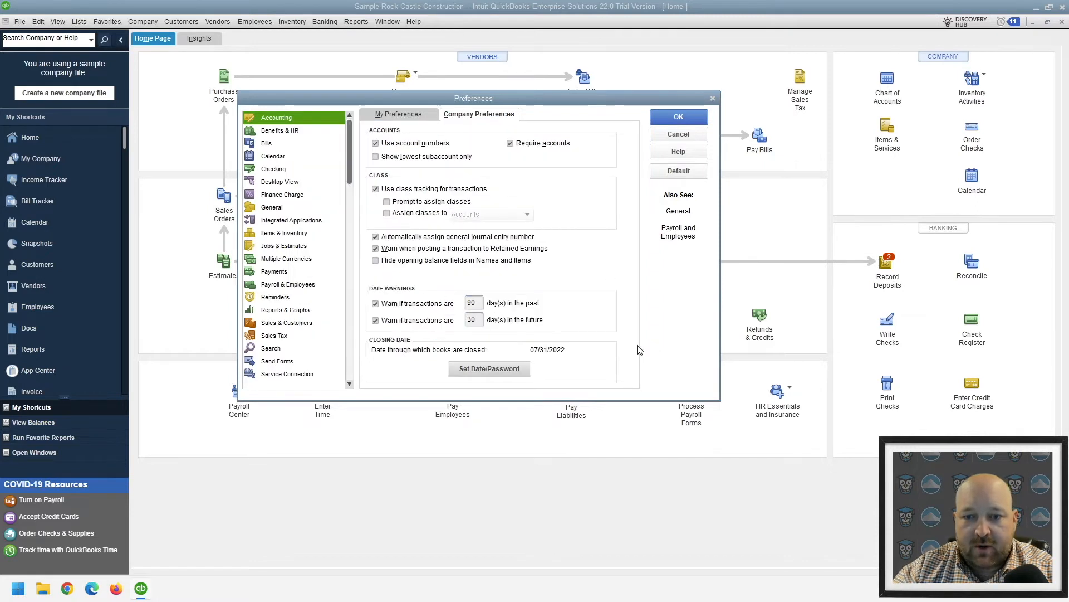
click(675, 118)
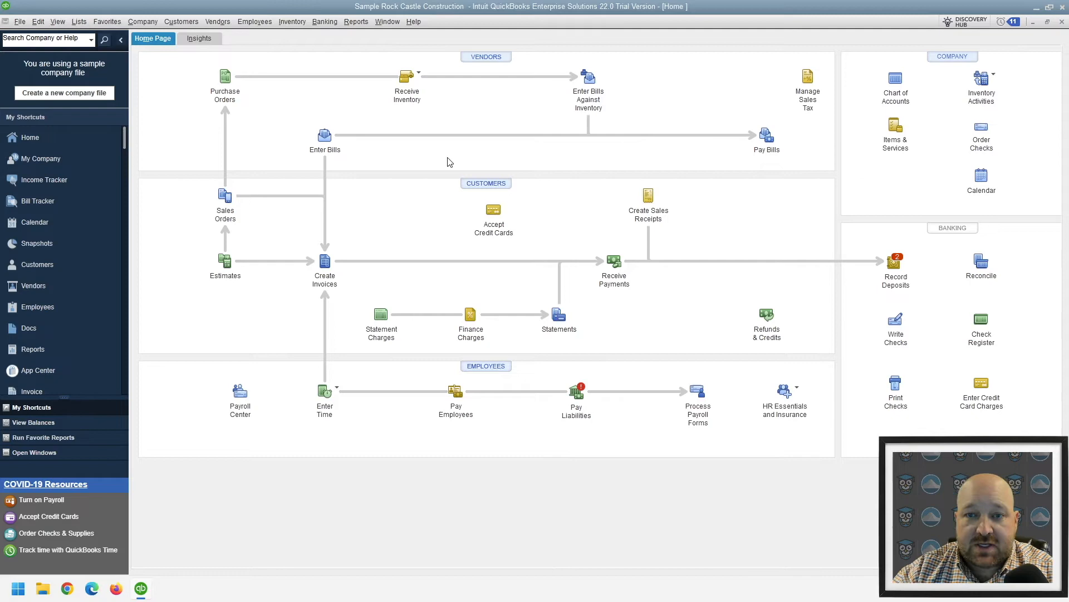
Start a new check from the Checking account and date it 07/27/2022
click(325, 21)
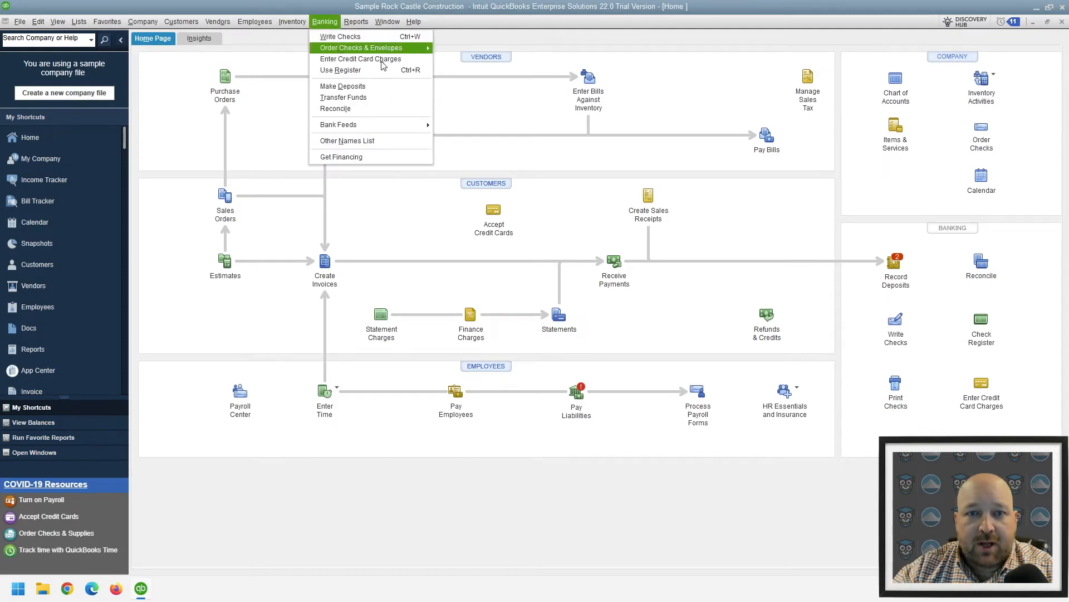
click(340, 37)
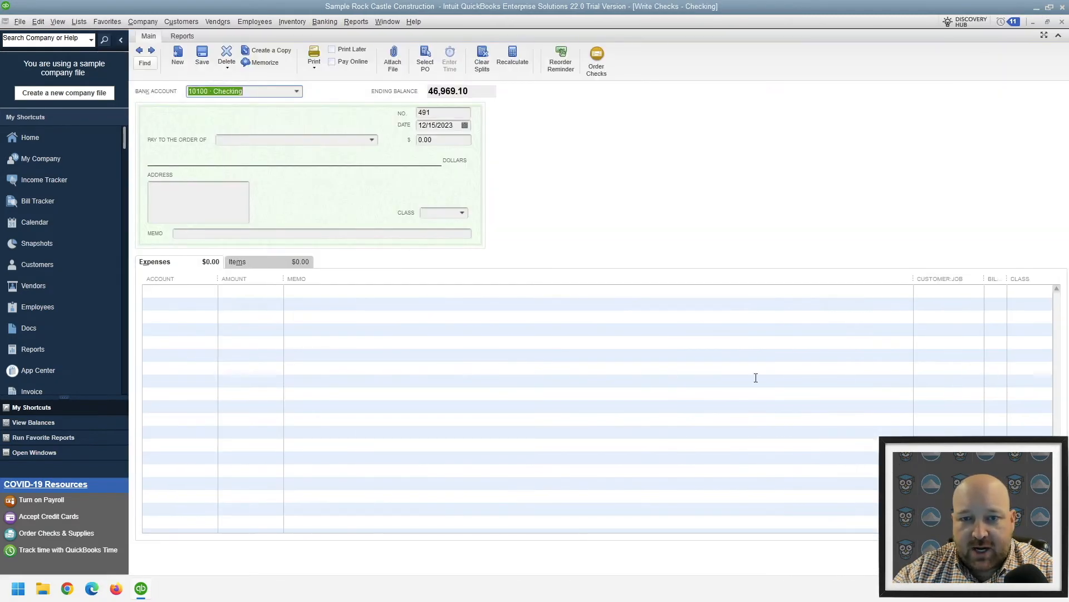
click(466, 125)
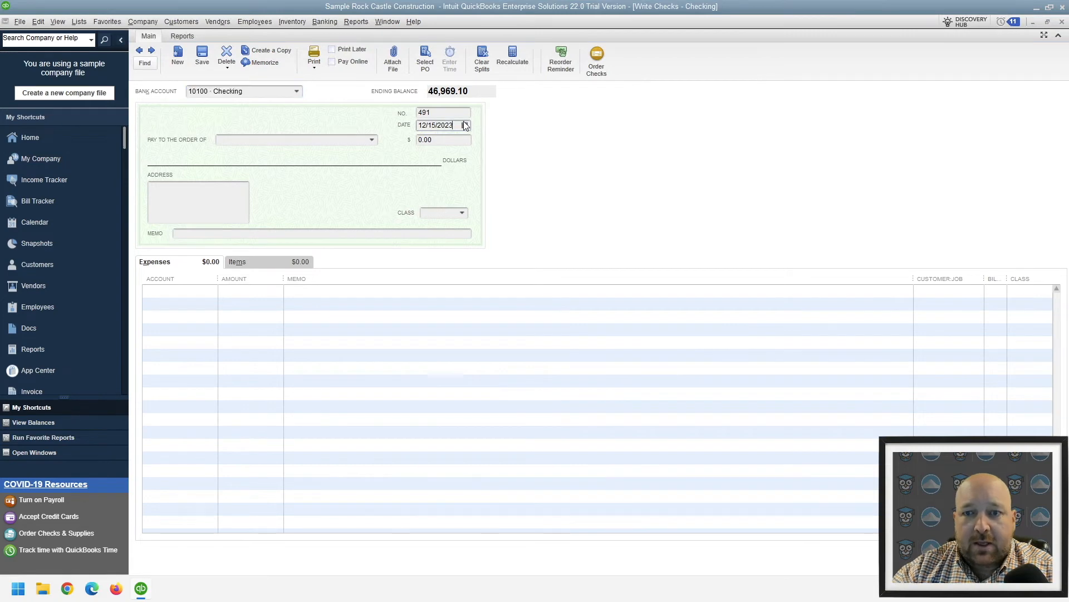
click(466, 126)
click(431, 144)
click(431, 144)
click(431, 143)
click(431, 143)
click(431, 144)
click(430, 143)
click(431, 144)
click(431, 144)
click(431, 144)
click(430, 144)
click(430, 143)
click(430, 144)
click(431, 144)
click(431, 144)
click(430, 144)
click(431, 143)
click(430, 143)
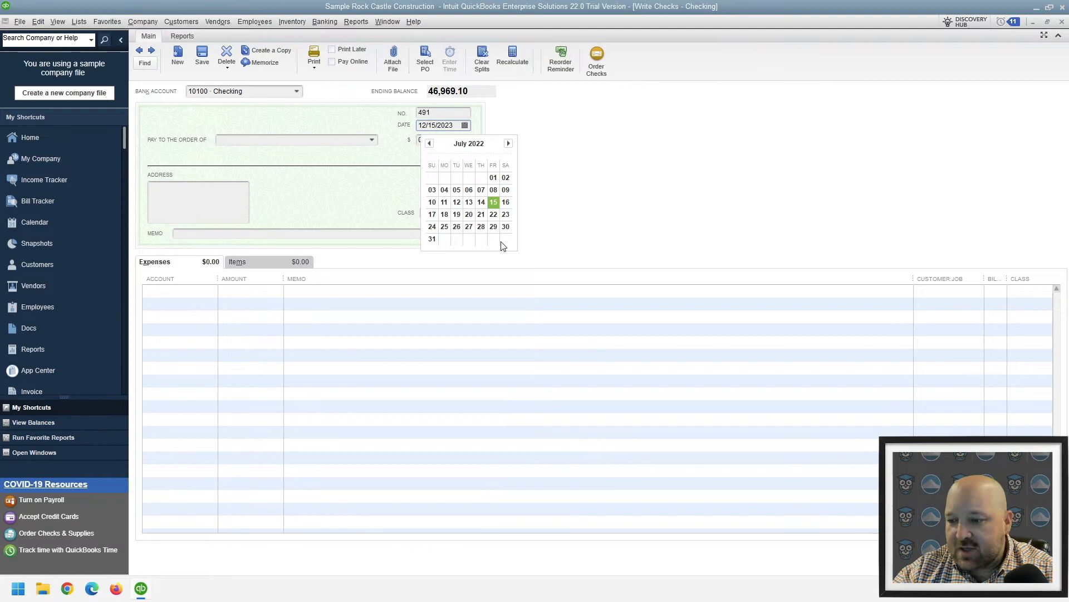
click(469, 226)
Make the check payable to C.U. Electric without paying its open bills, and set the amount to 100.00
click(275, 139)
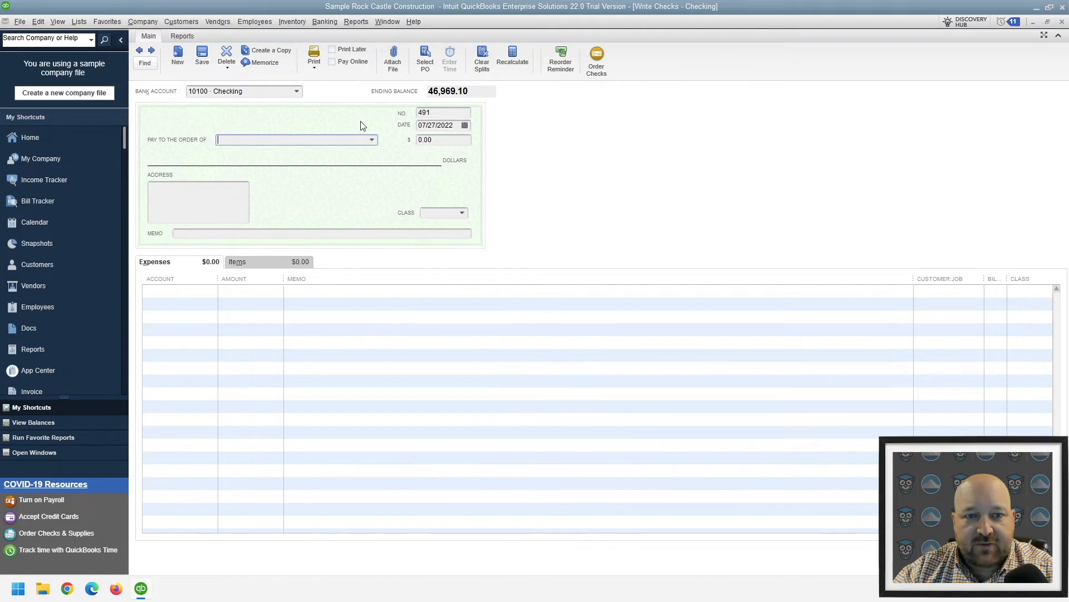
click(371, 140)
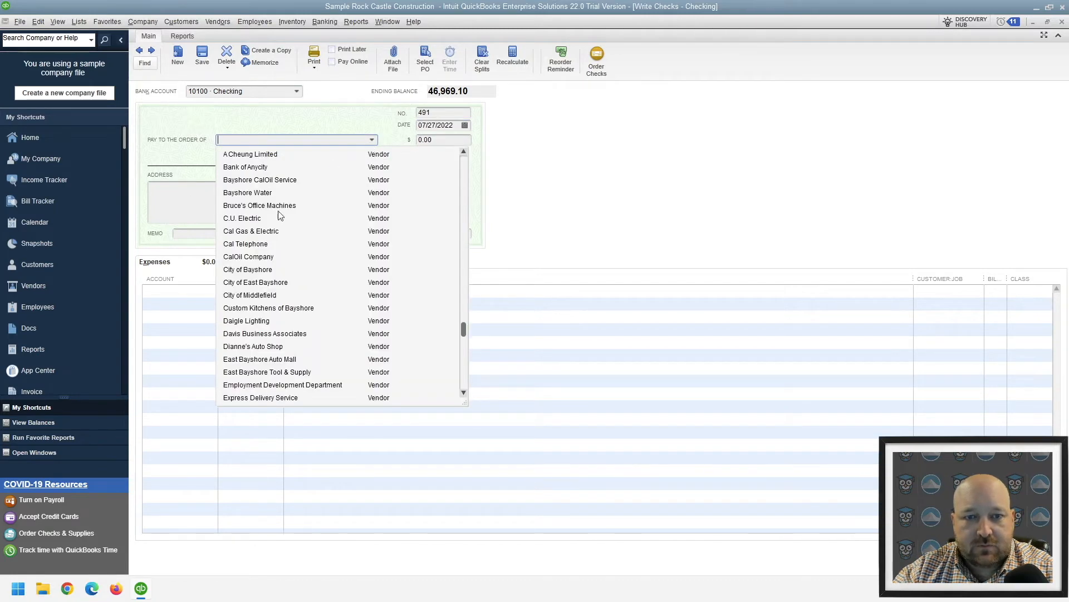
click(251, 218)
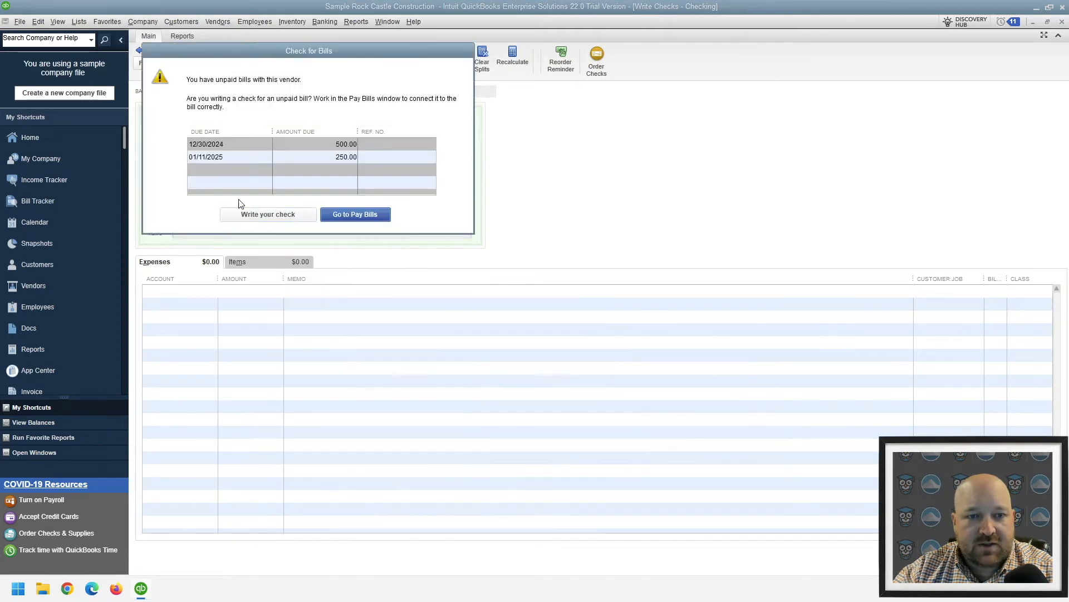
click(284, 217)
key(Tab)
text(100)
key(Tab)
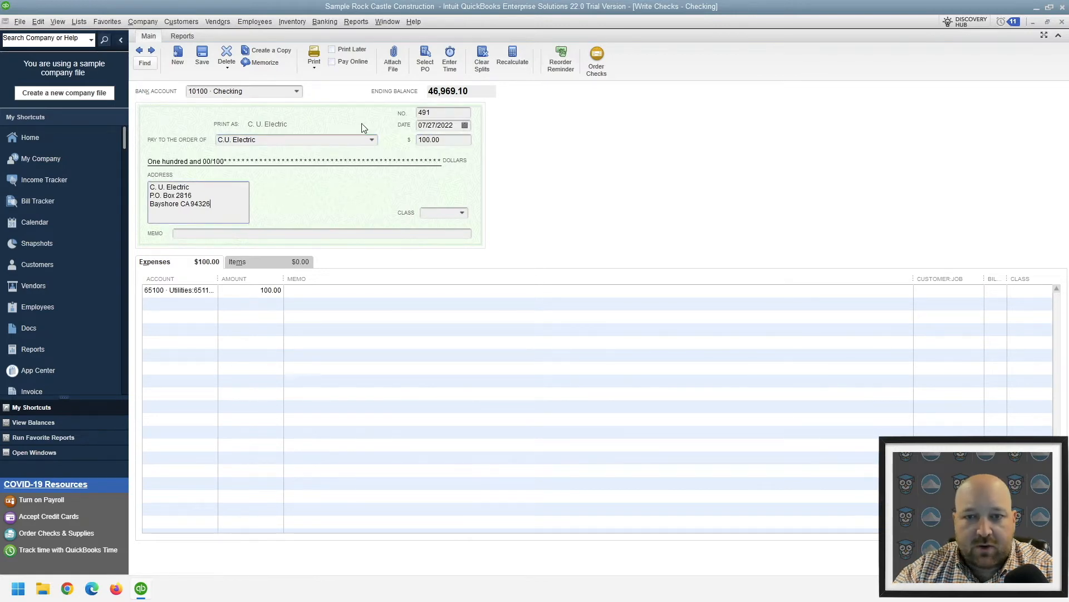
Save and close the check, accepting the change to the closed period
key(alt+a)
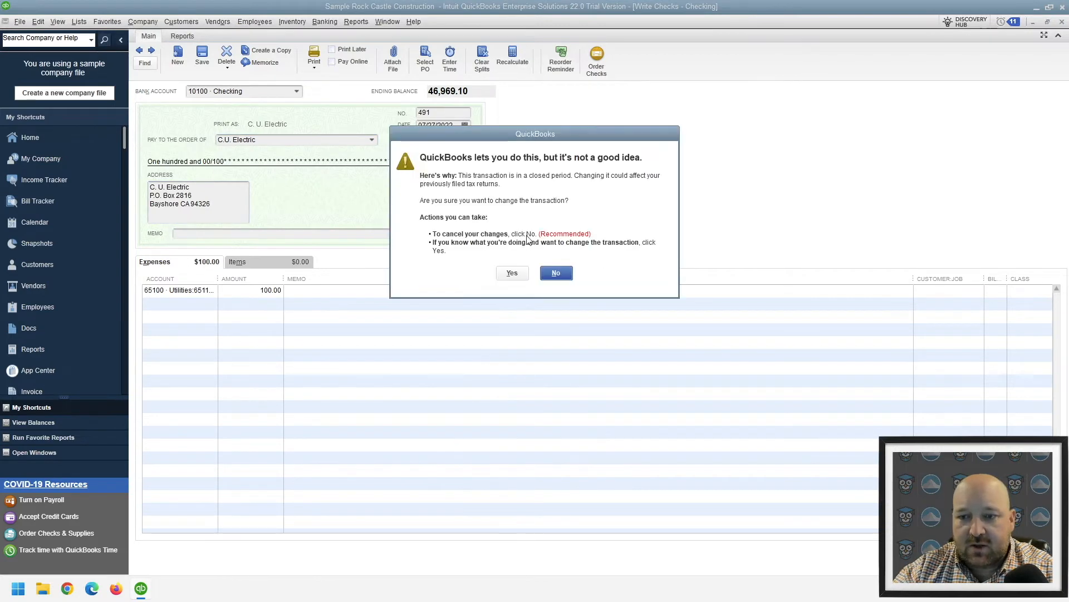
drag(489, 131, 493, 174)
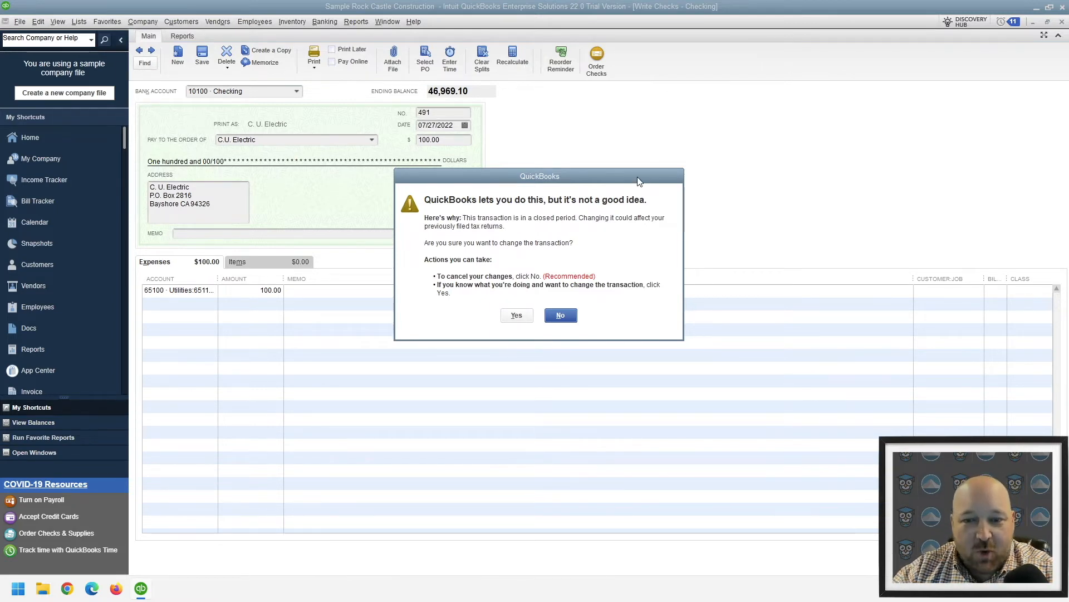
click(515, 315)
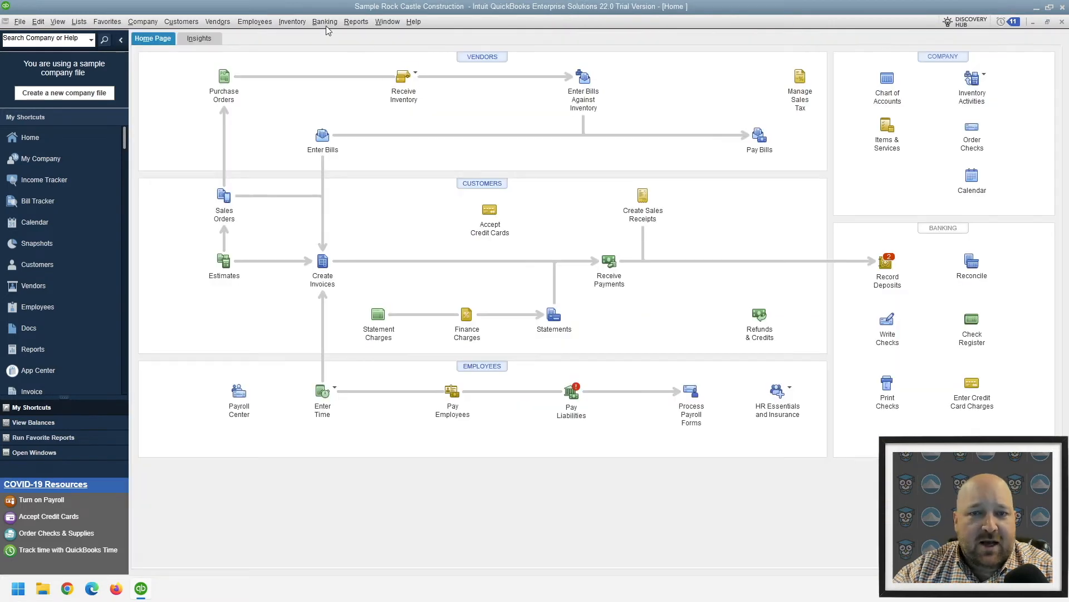
Reopen Write Checks, look at the previous check record, and return to the blank check
click(346, 21)
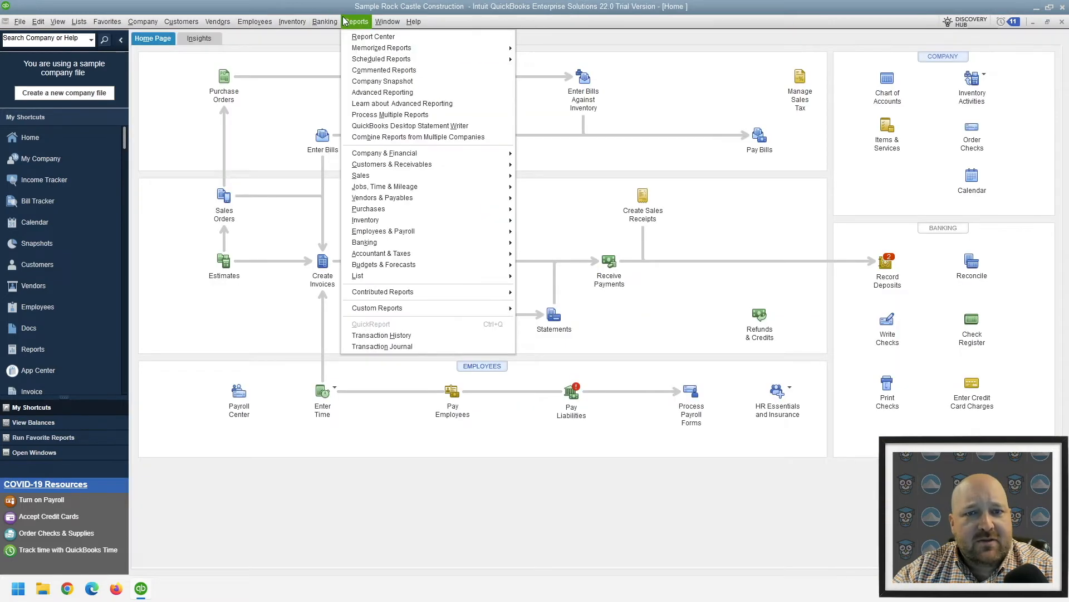
mouse_move(325, 21)
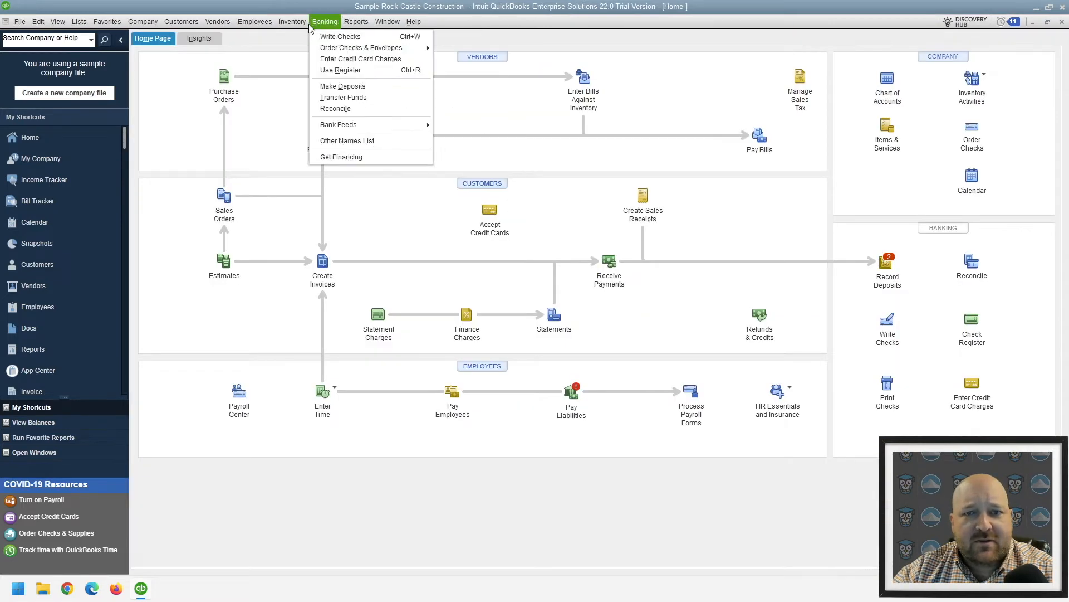
click(336, 37)
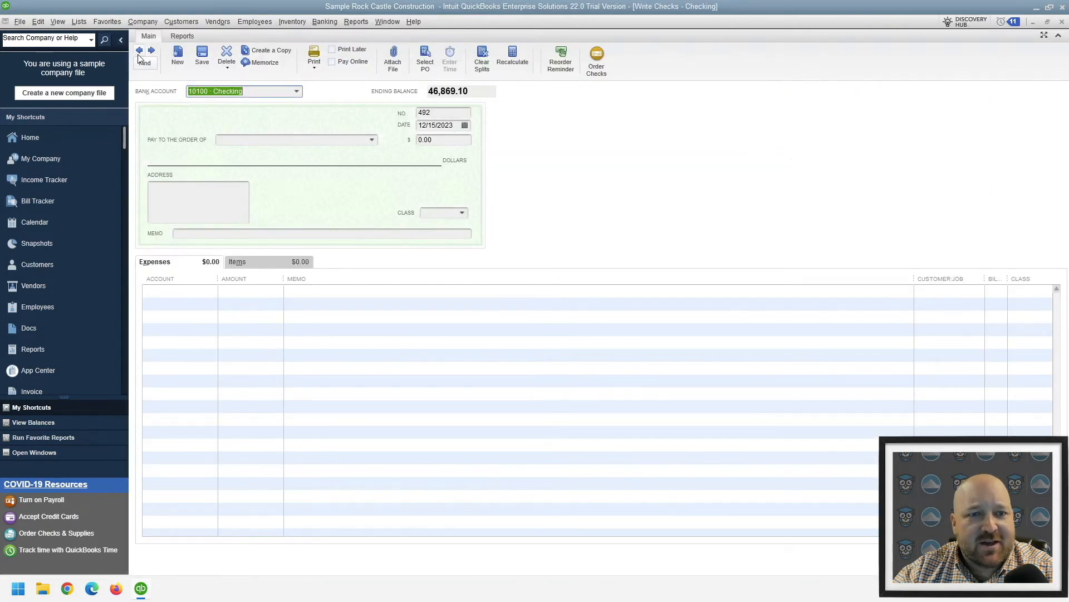
click(139, 53)
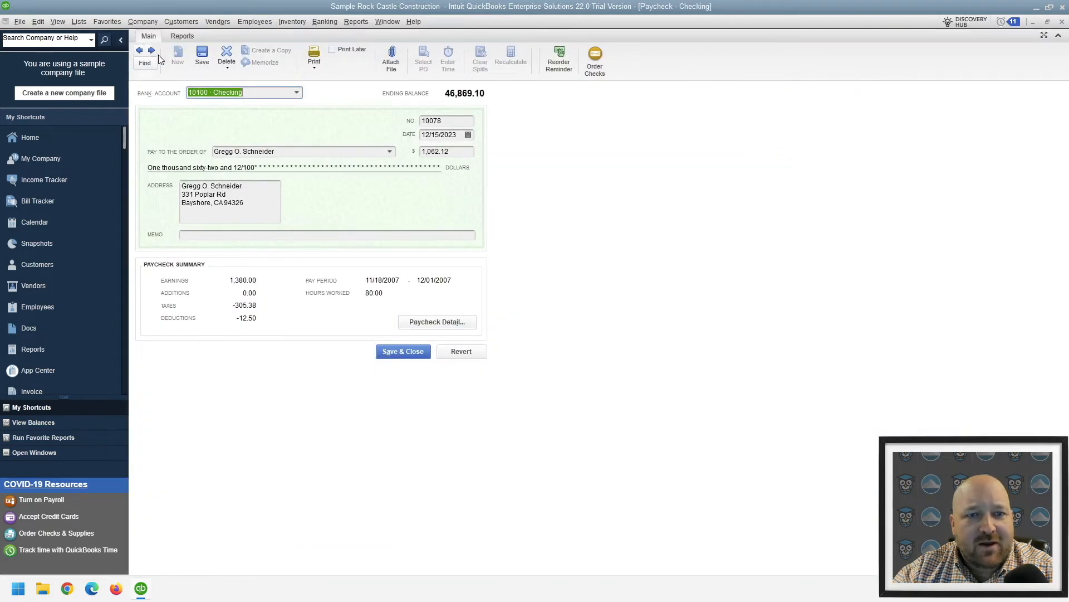
click(152, 52)
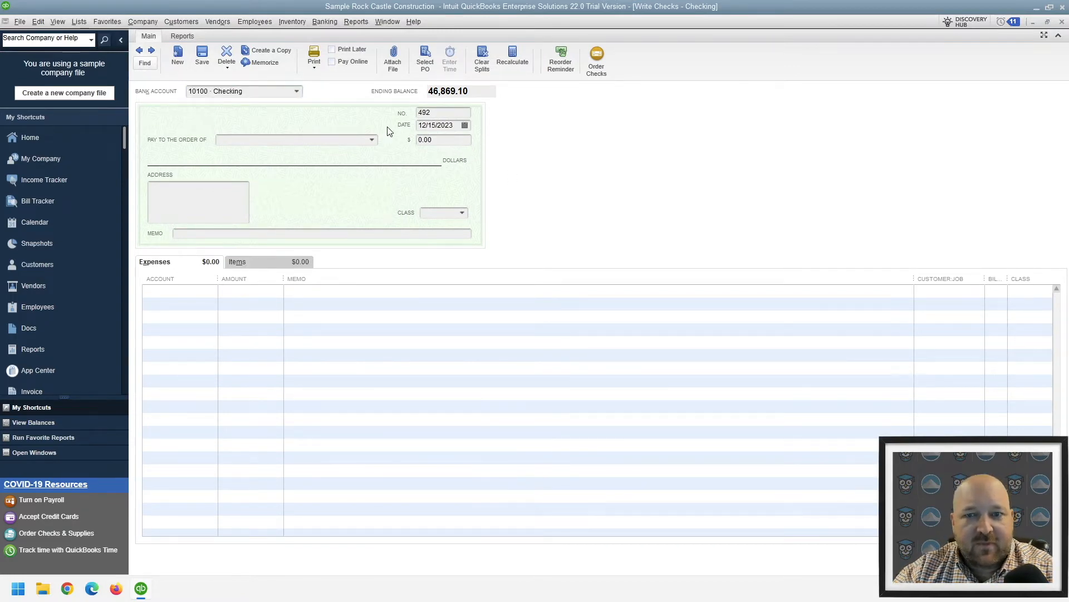
click(465, 125)
click(429, 143)
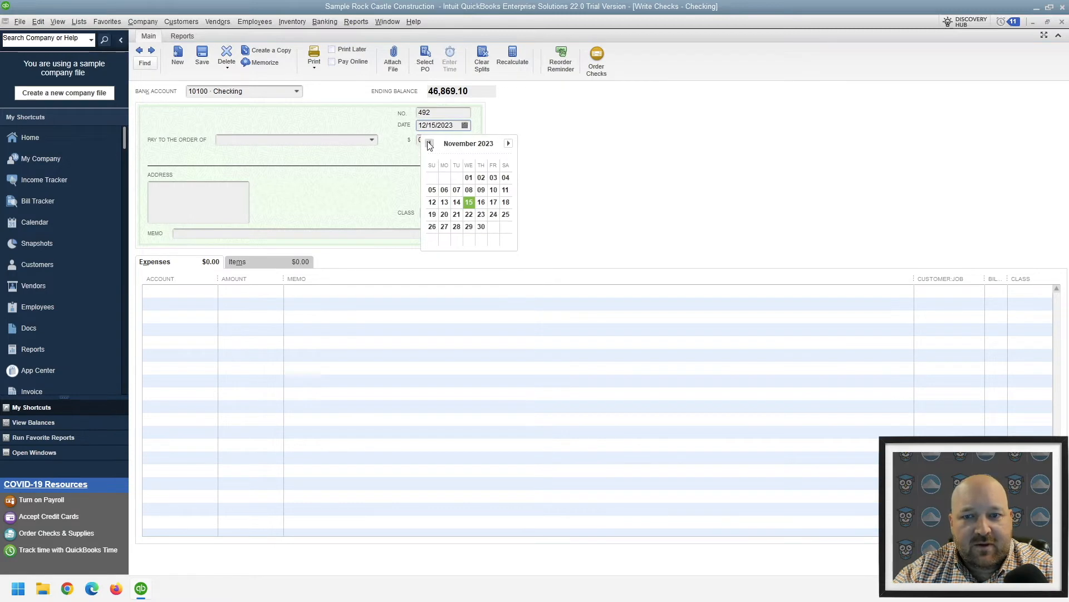
click(429, 143)
click(429, 144)
click(429, 144)
click(429, 144)
click(429, 144)
click(429, 144)
click(428, 144)
click(429, 143)
click(429, 143)
click(429, 144)
key(Escape)
Review the closing date and password settings in the company-level Accounting preferences, and accept both dialogs
click(38, 21)
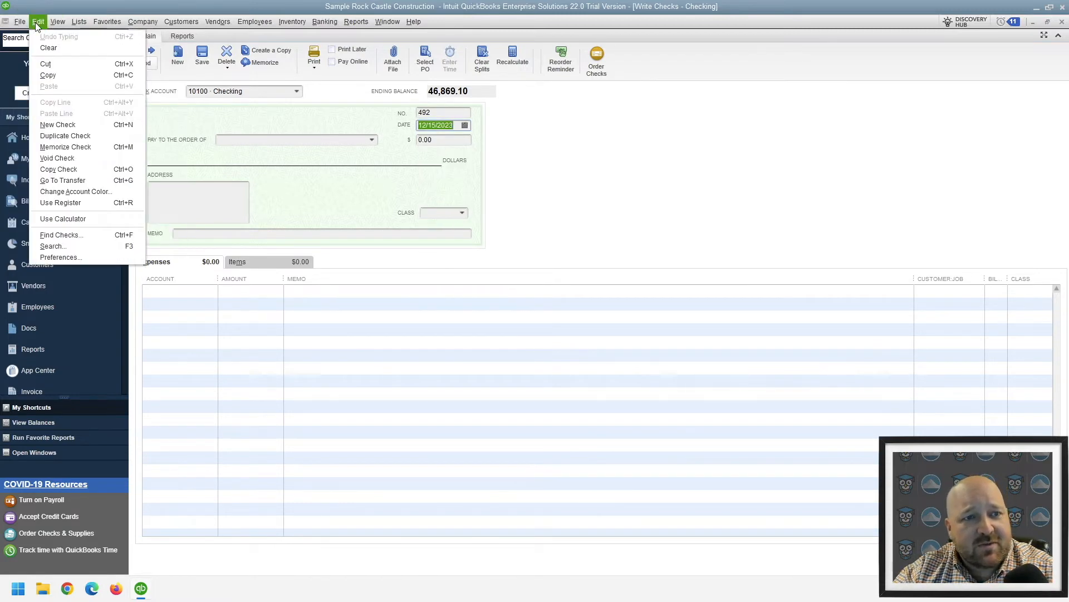
click(71, 260)
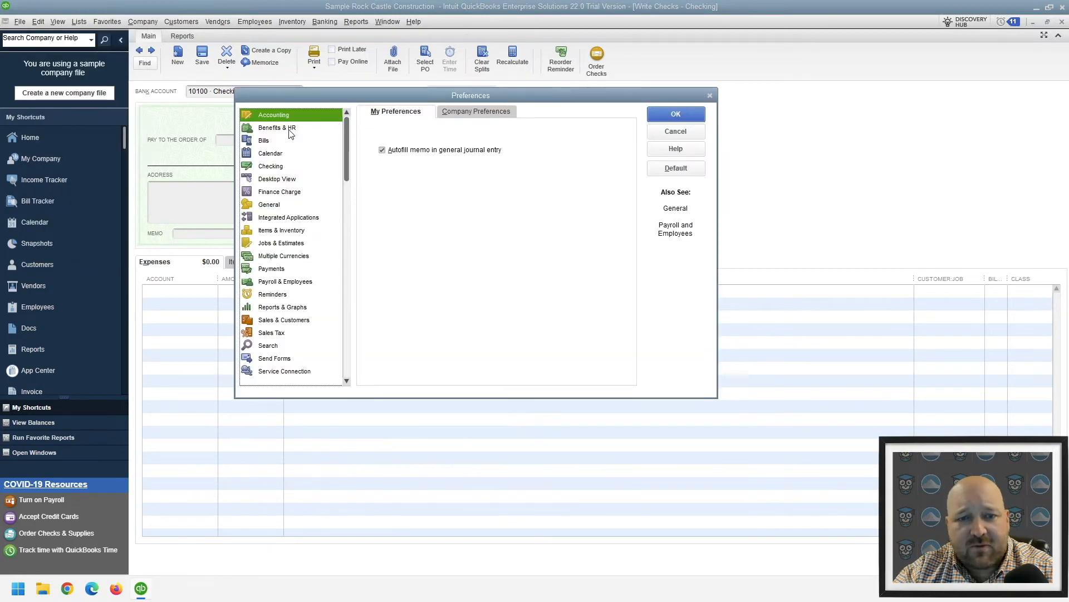
click(446, 113)
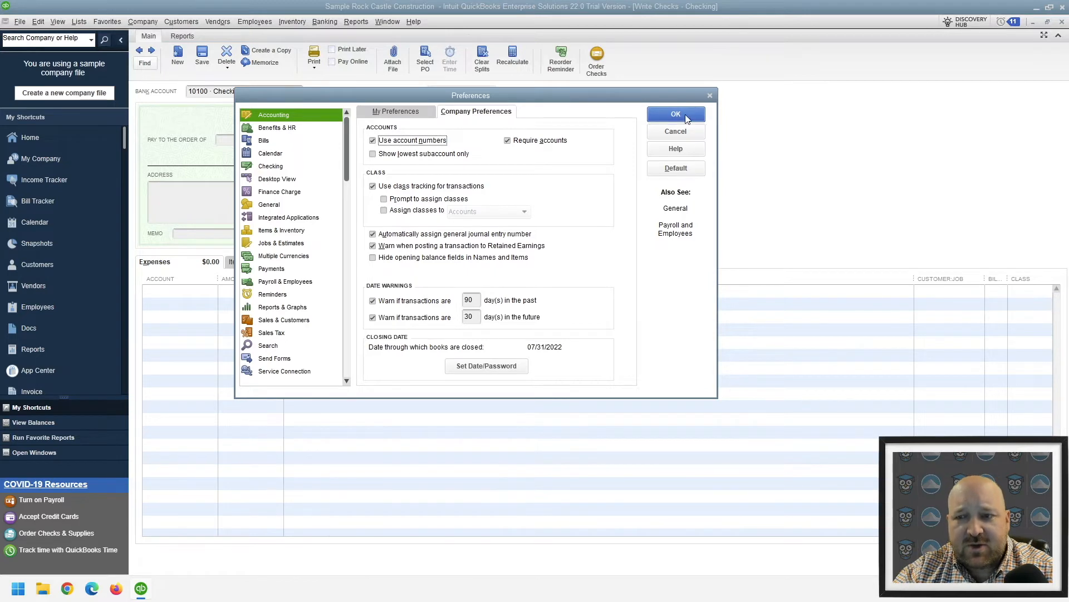
click(492, 366)
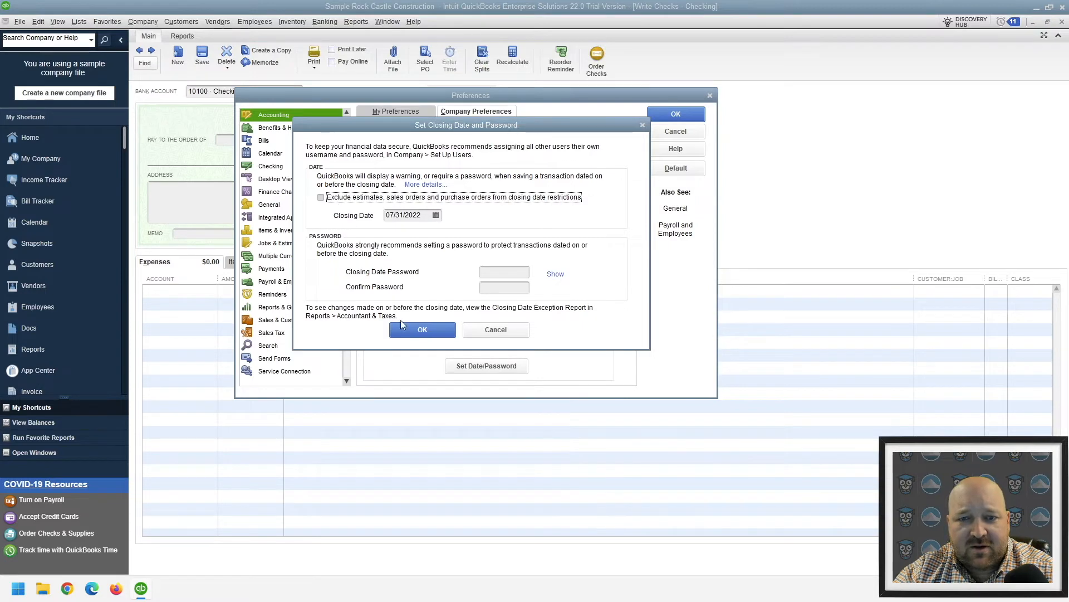
click(412, 328)
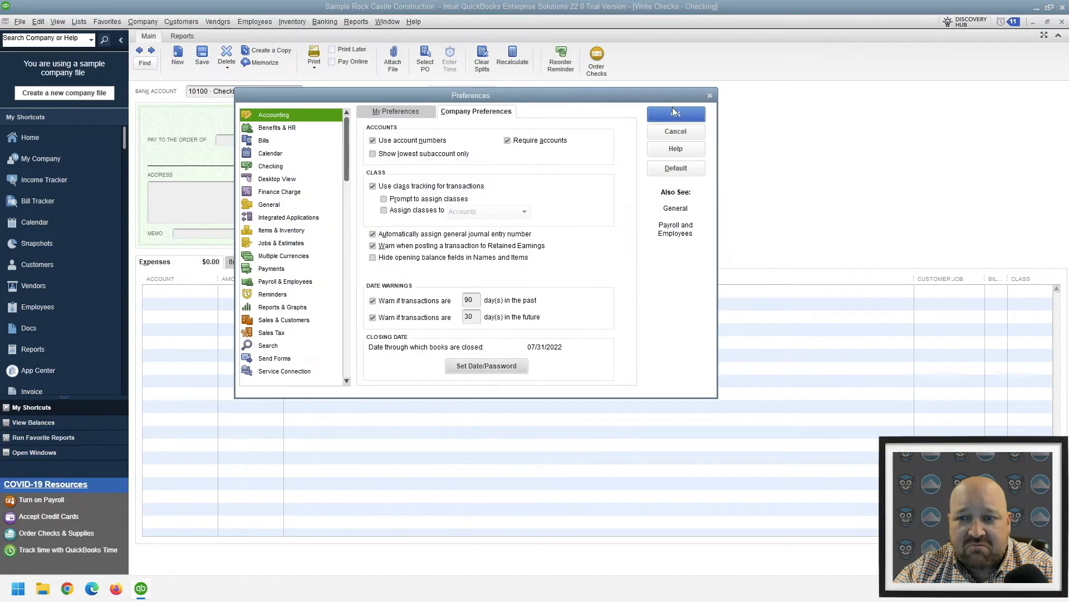
click(671, 113)
Make the blank check payable to C.U. Electric, choosing to write the check instead of paying its bills
click(273, 140)
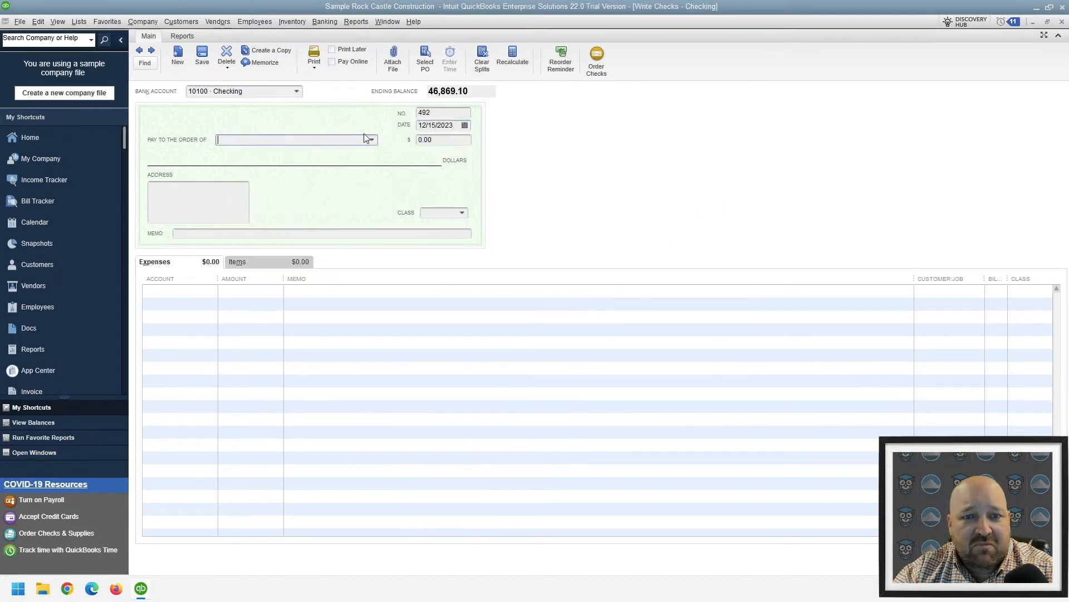
click(372, 139)
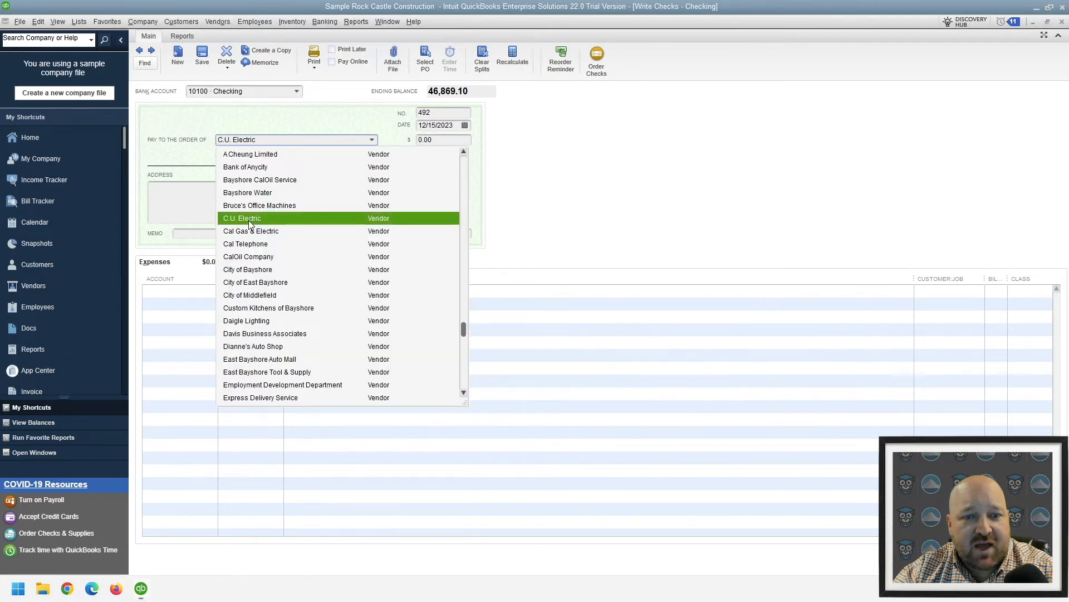
click(248, 220)
click(270, 216)
Set the date of the C.U. Electric check to 03/15/2022
click(465, 125)
click(428, 144)
click(429, 144)
click(428, 144)
click(428, 144)
click(428, 143)
click(428, 144)
click(429, 143)
click(428, 144)
click(428, 143)
click(428, 144)
click(428, 143)
click(429, 144)
click(428, 143)
click(428, 143)
click(428, 144)
click(428, 144)
click(428, 144)
click(428, 143)
click(428, 144)
click(428, 144)
click(429, 143)
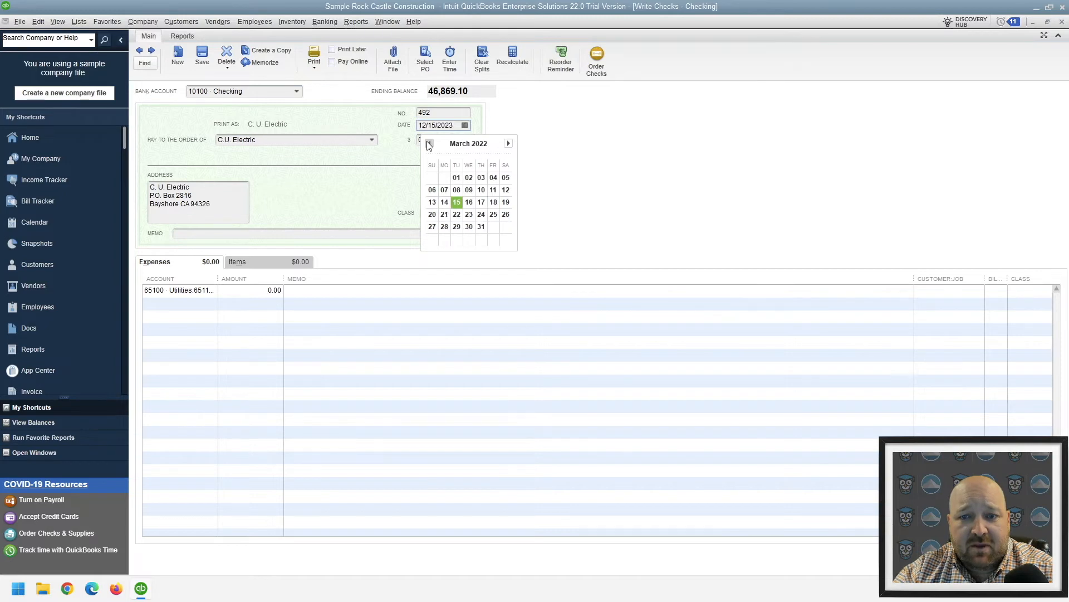
click(456, 202)
Set the check amount to 100.00 and save it, accepting the change to the closed period
drag(443, 140, 339, 130)
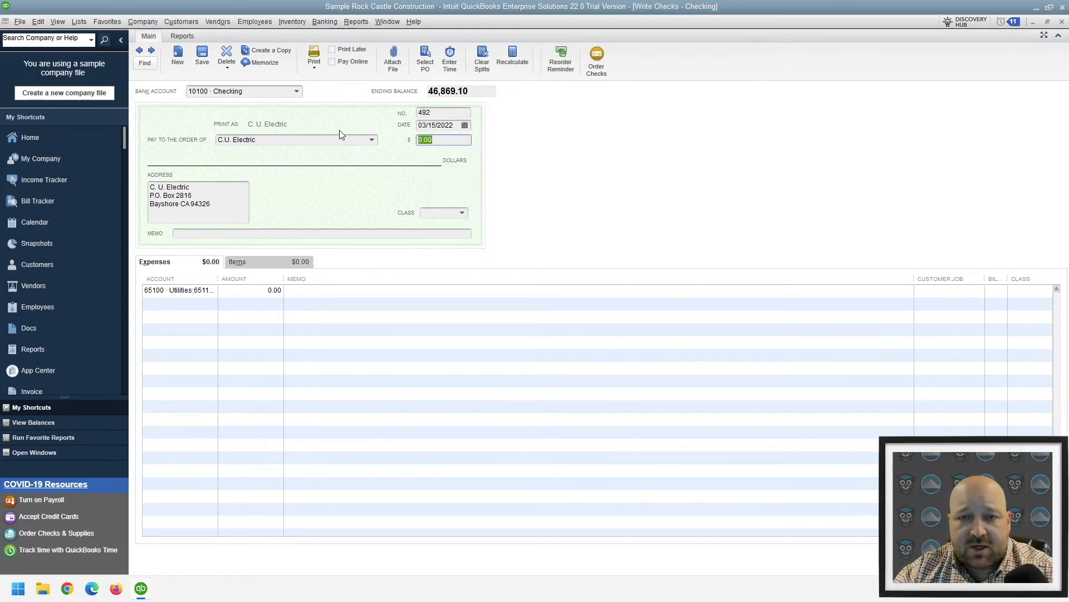
text(100)
key(Tab)
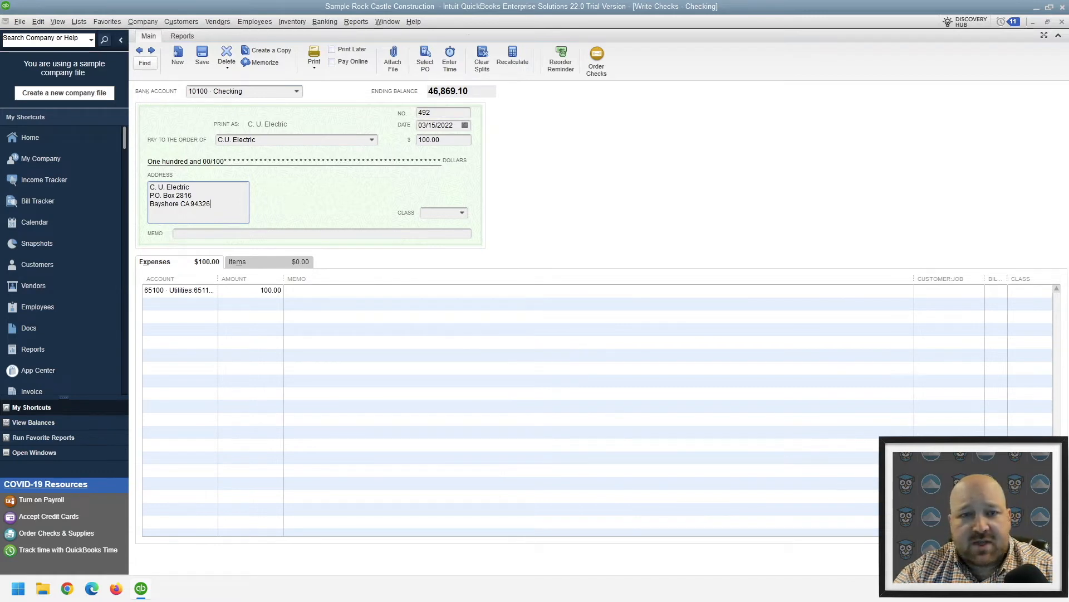
click(924, 558)
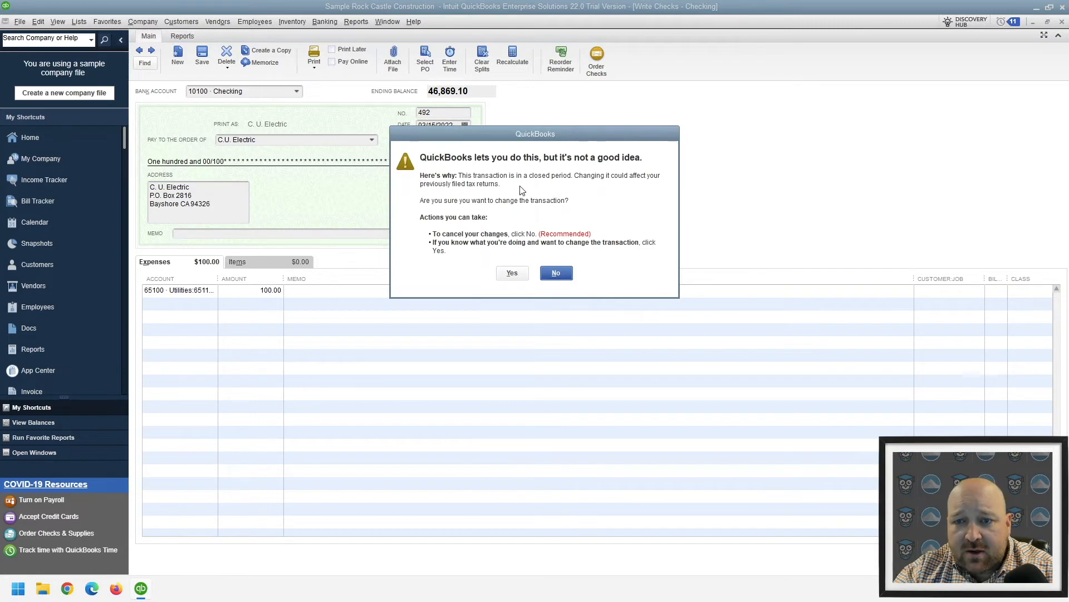
click(511, 271)
Open the closing date and password settings in the company-level Accounting preferences
click(38, 22)
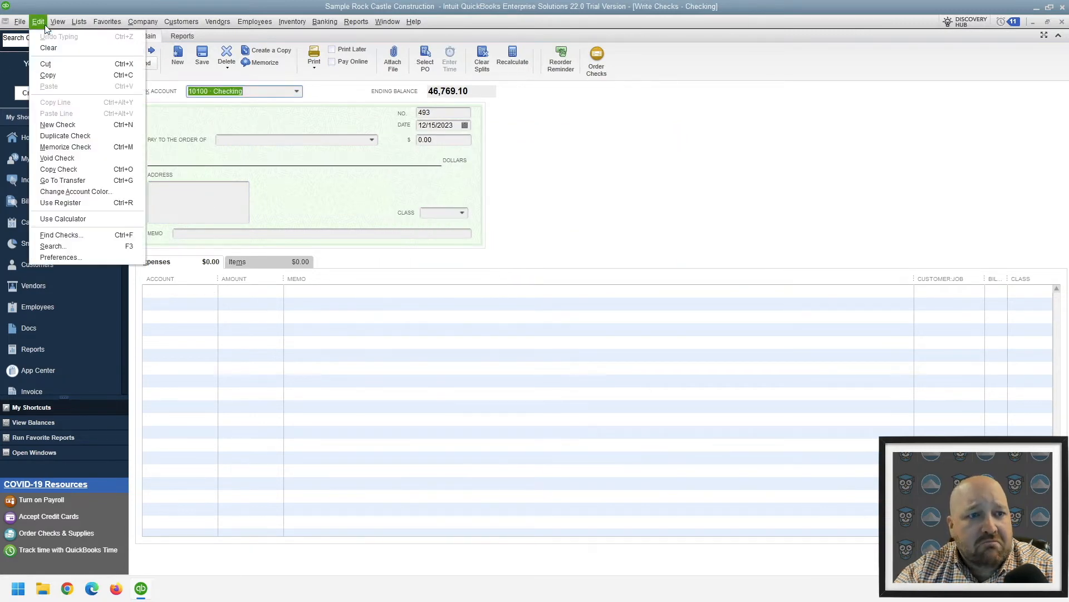
click(74, 258)
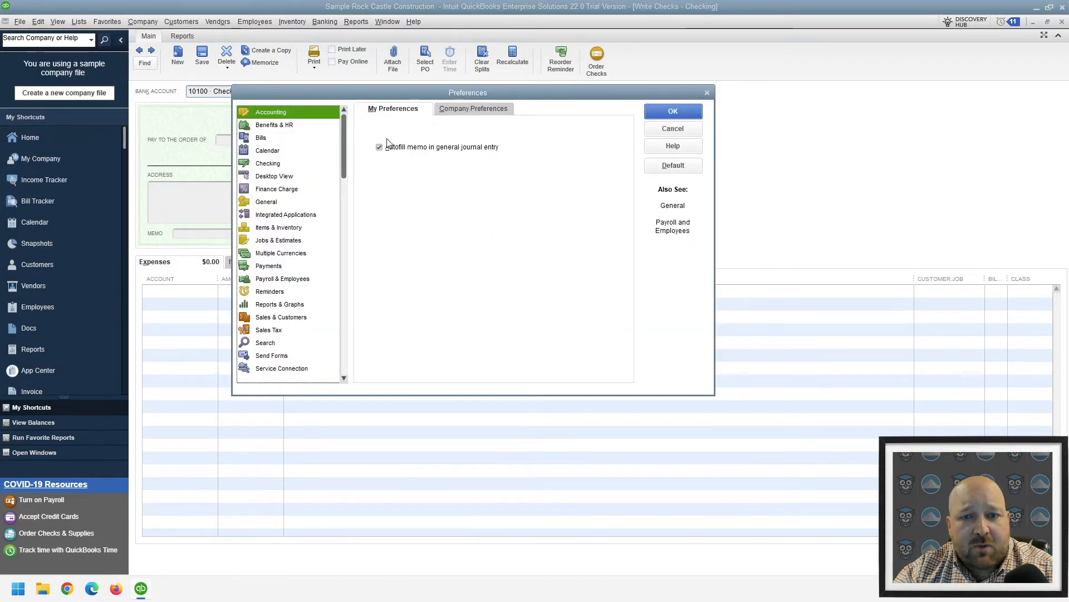
click(477, 112)
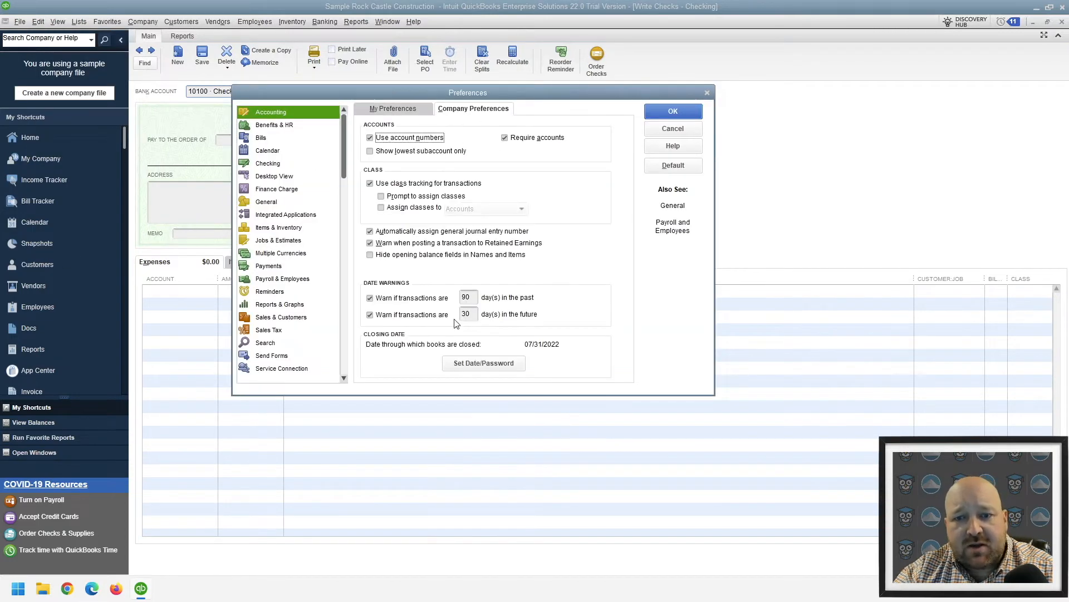
click(483, 363)
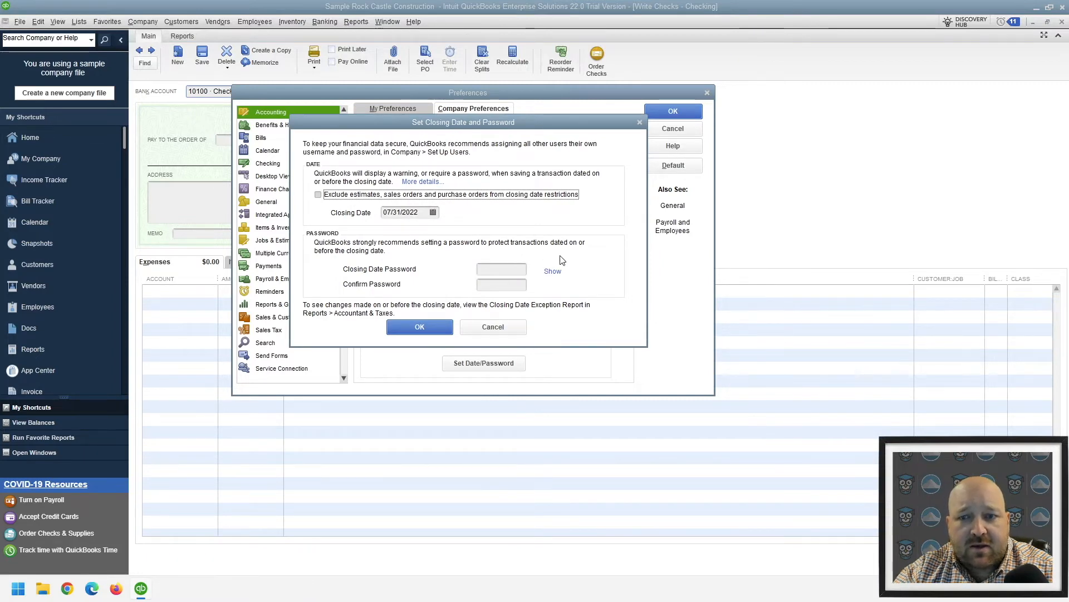
Show the password characters, enter and confirm the closing date password, and accept the settings and the preferences
click(553, 271)
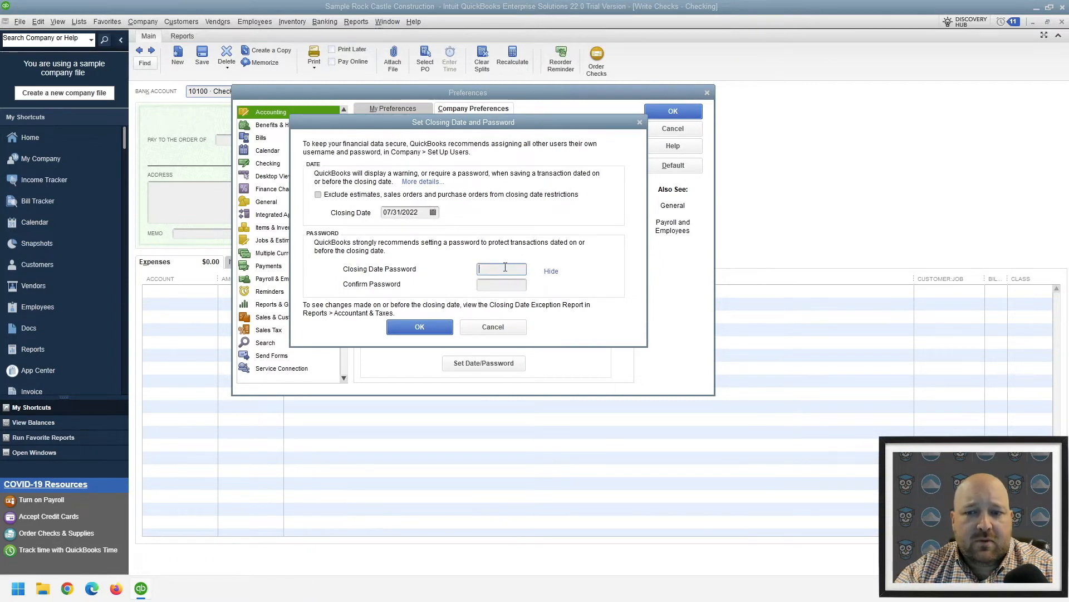
text(12345)
key(Tab)
text(12345)
click(422, 328)
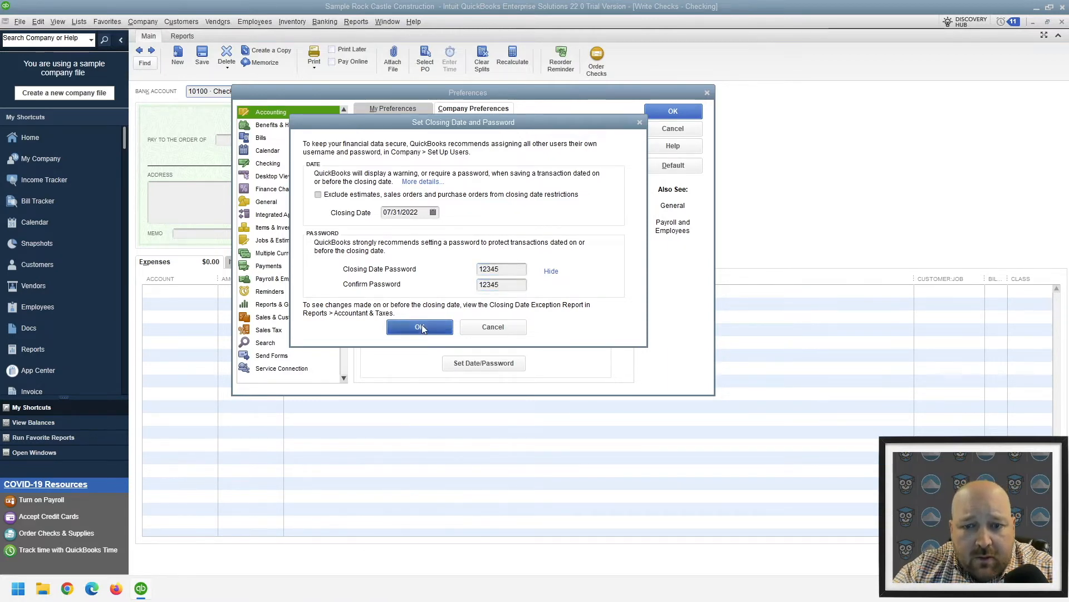
click(490, 365)
click(423, 324)
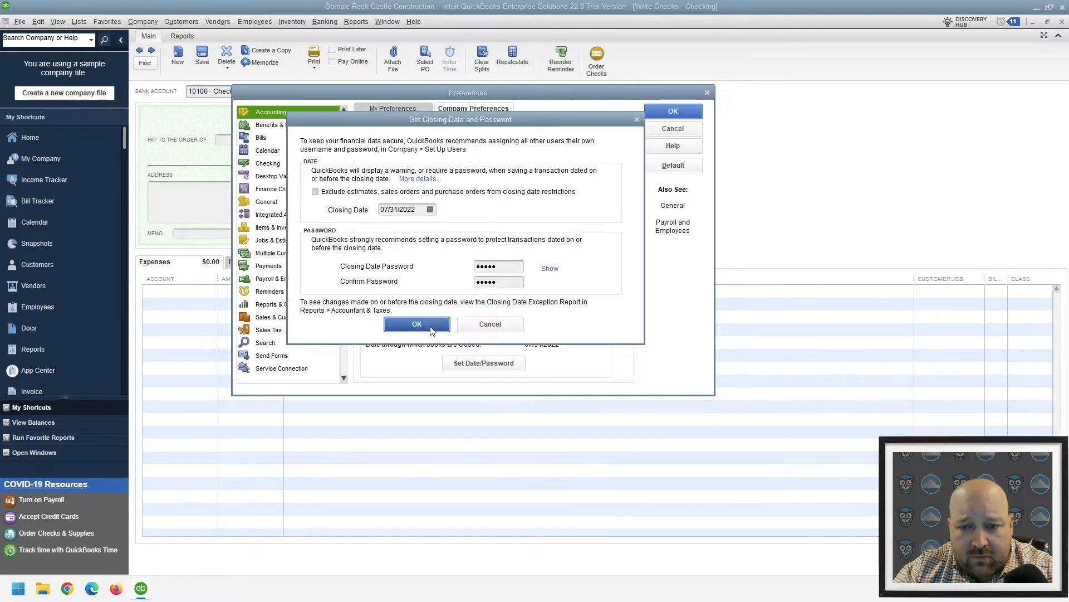
click(663, 111)
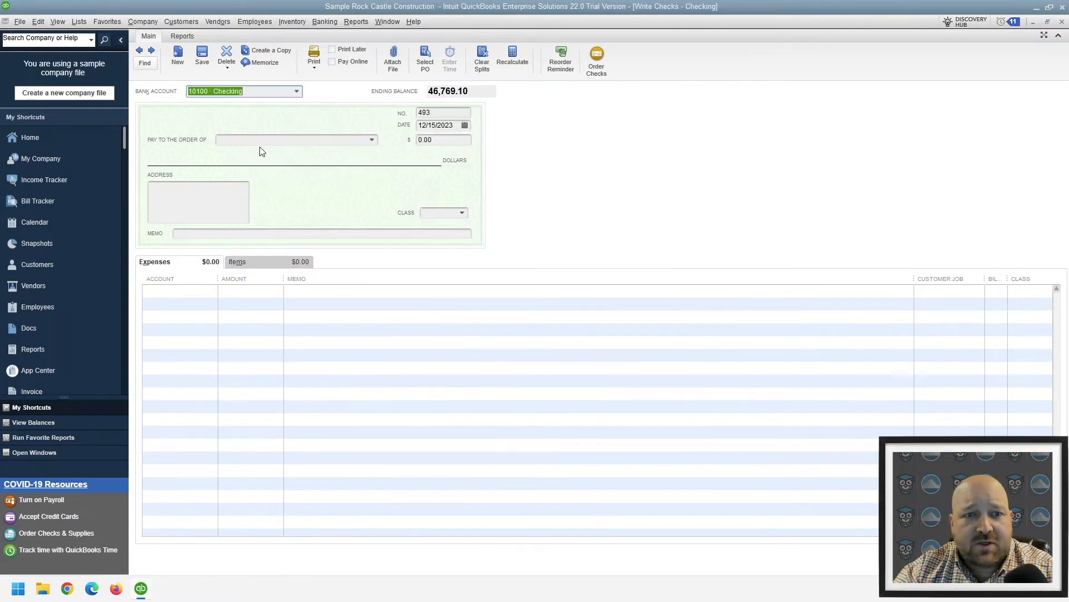
Make the blank check payable to C.U. Electric without paying its open bills, and date it 12/15/2021
click(373, 140)
click(259, 219)
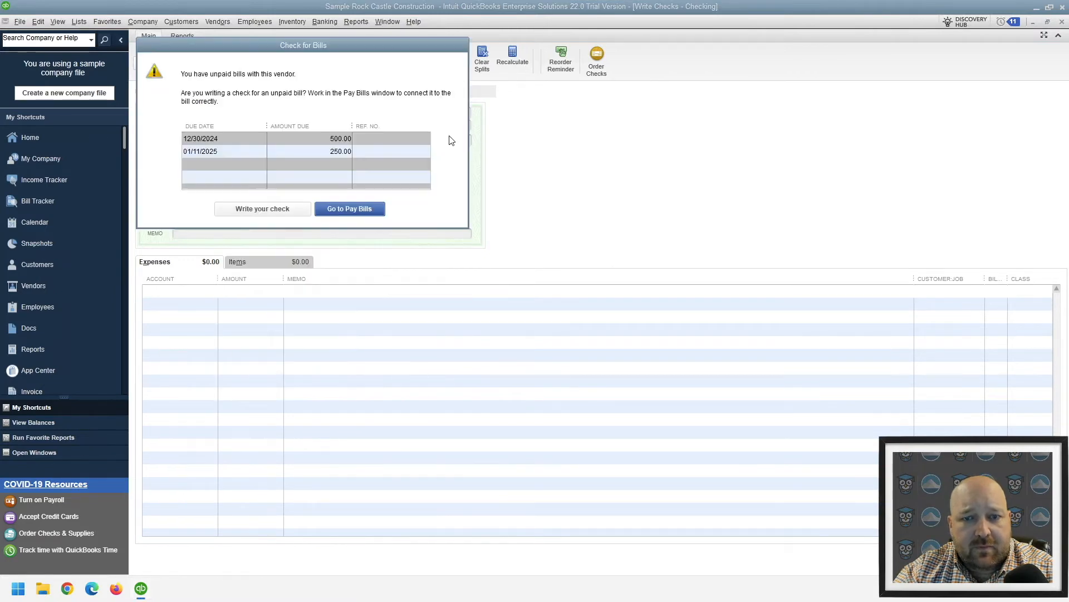
click(293, 206)
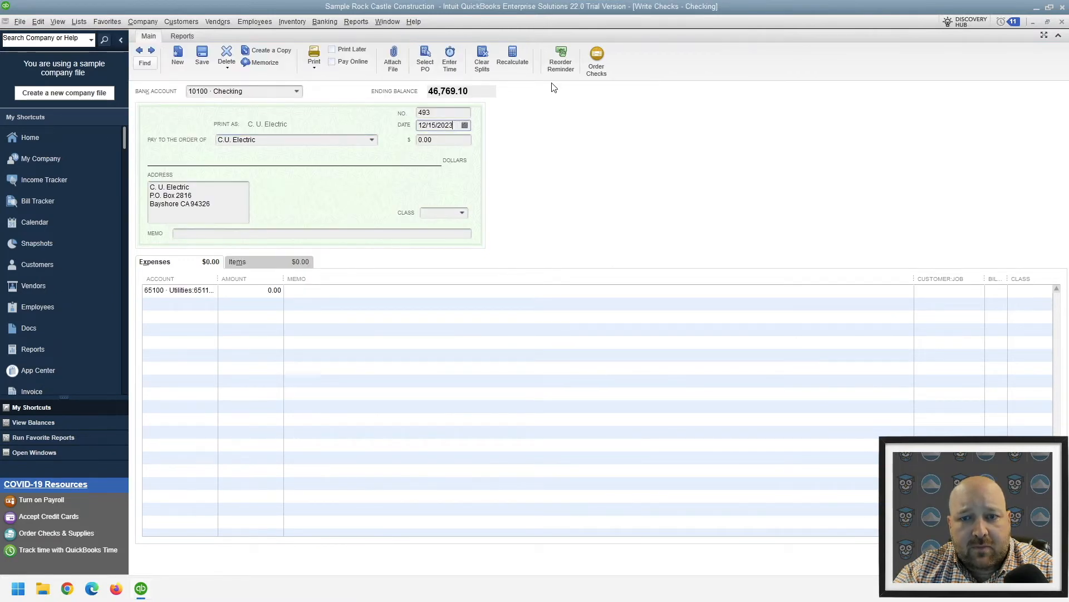
key(BackSpace)
text(1)
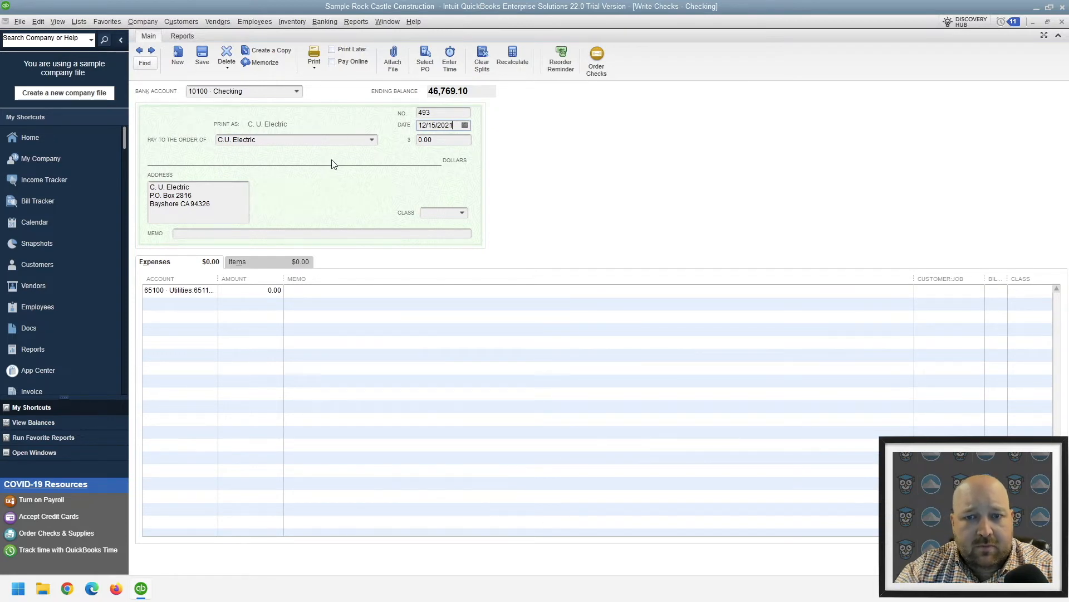
Set the amount of the C.U. Electric check to 100.00
click(446, 139)
key(BackSpace)
key(BackSpace)
key(BackSpace)
key(BackSpace)
text(100)
key(Tab)
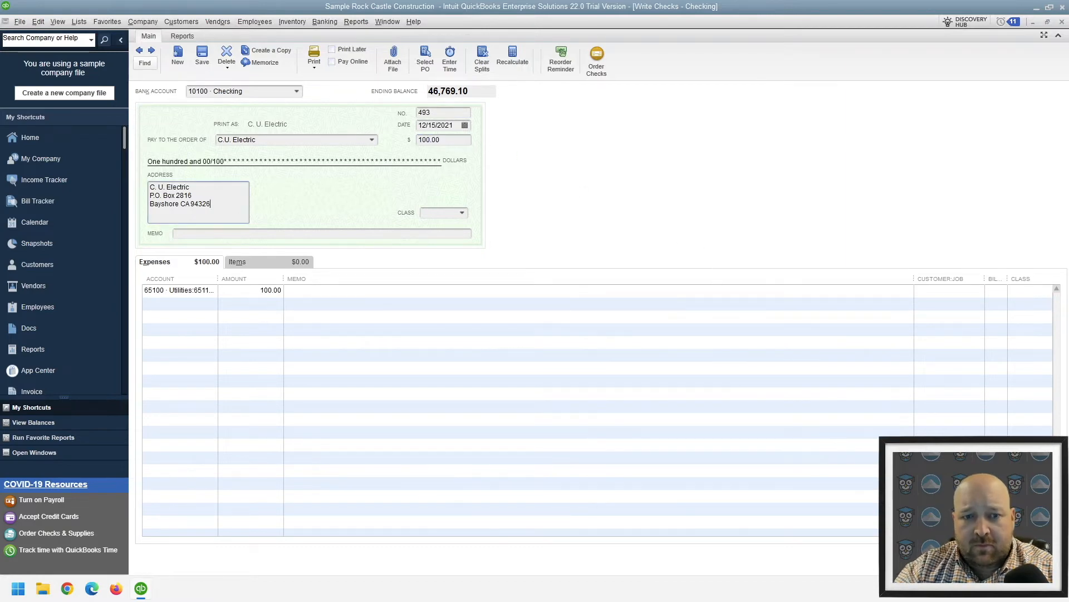
Save the check, entering the closing date password to authorize the closed-period change
click(922, 559)
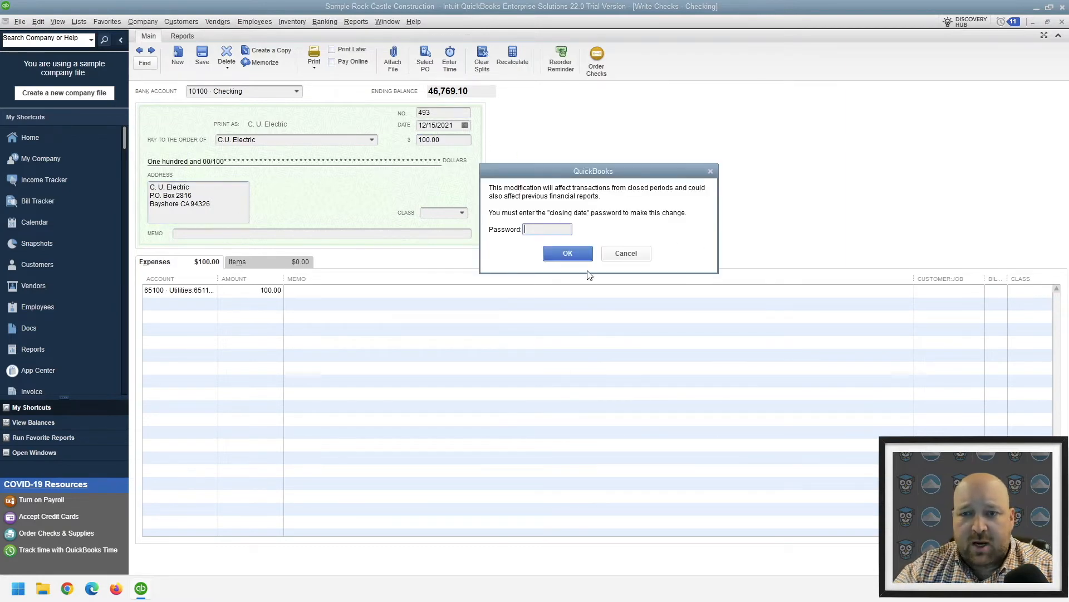
drag(537, 174, 587, 131)
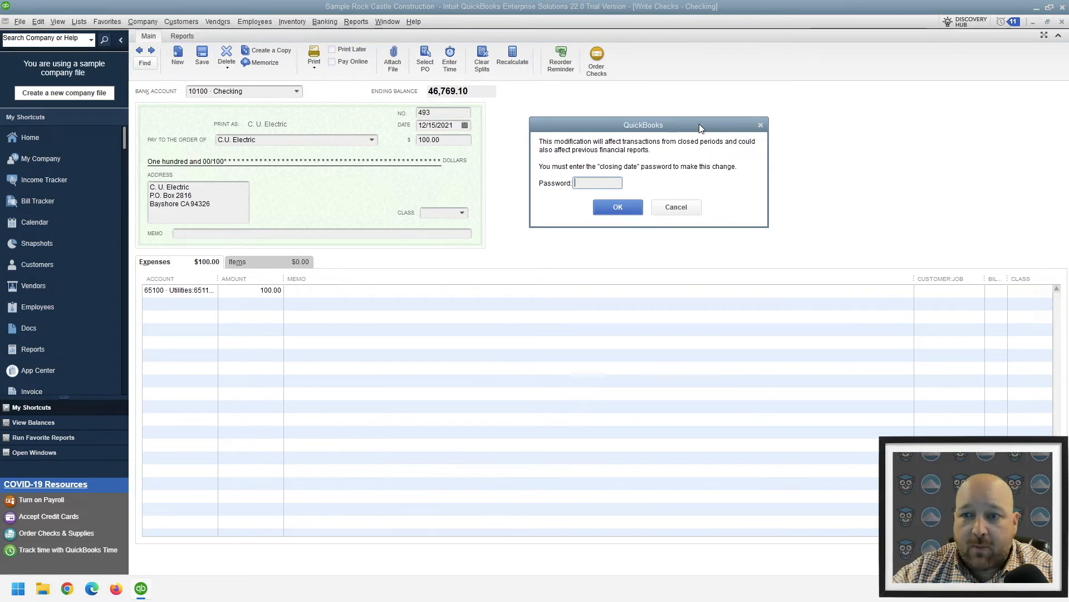
text(admin)
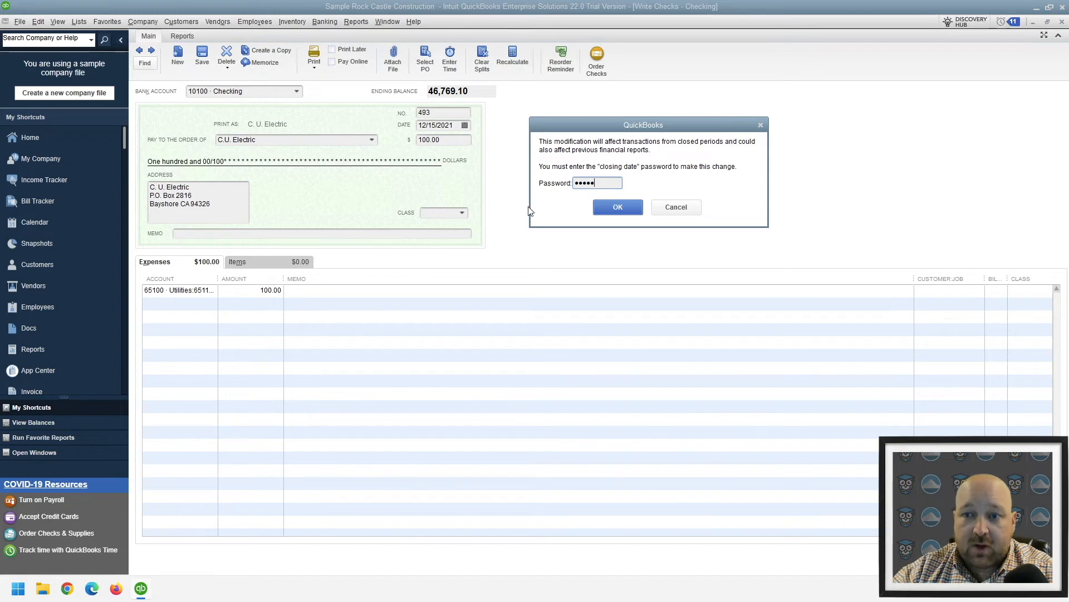
click(617, 214)
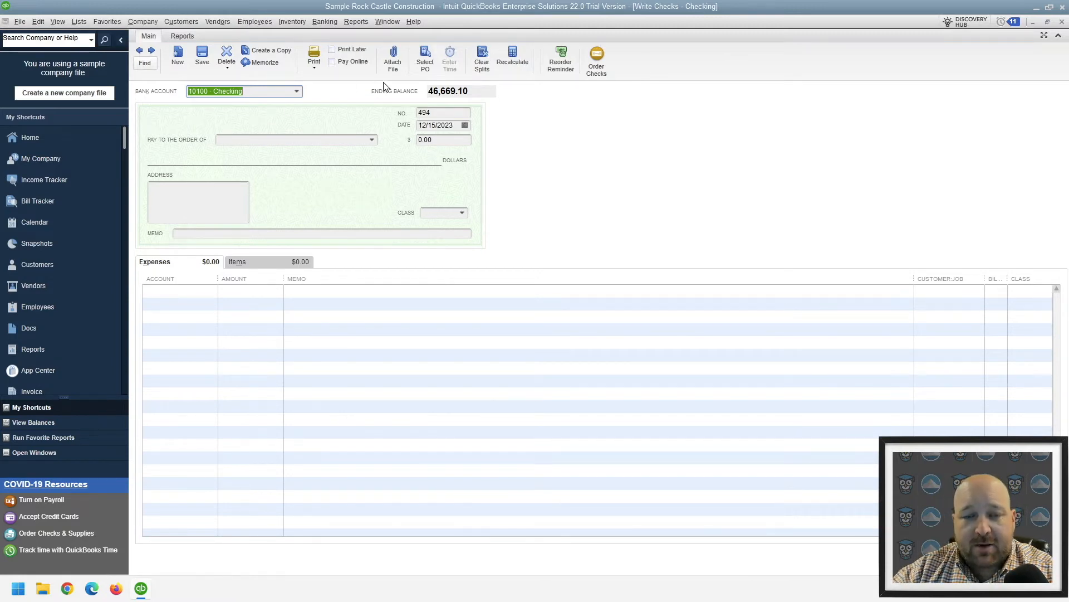
Leave the blank check, run the Closing Date Exception Report and open check 493 from it
click(279, 140)
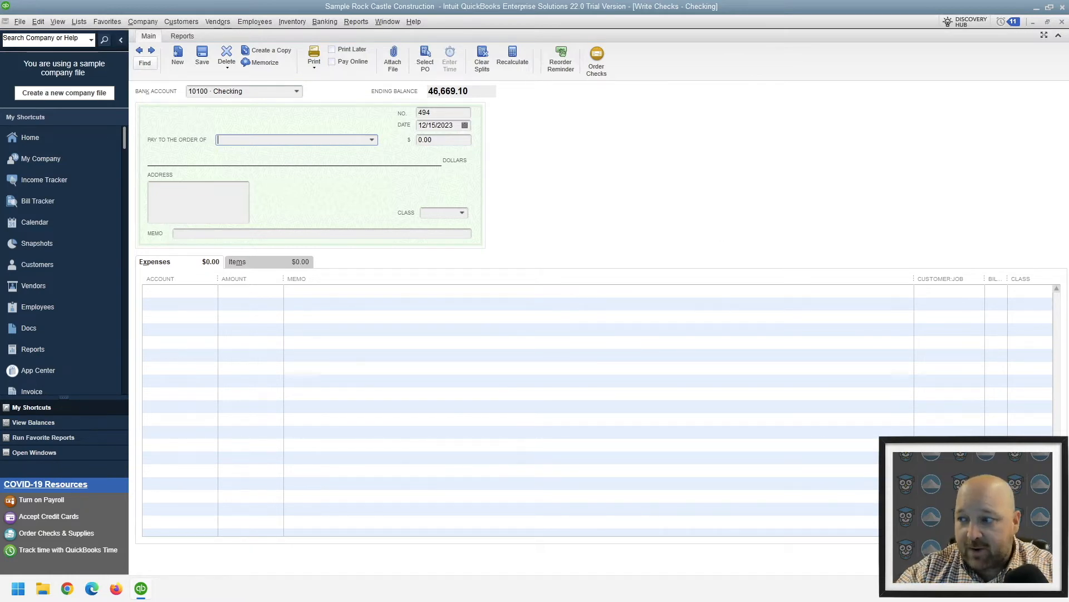
key(Escape)
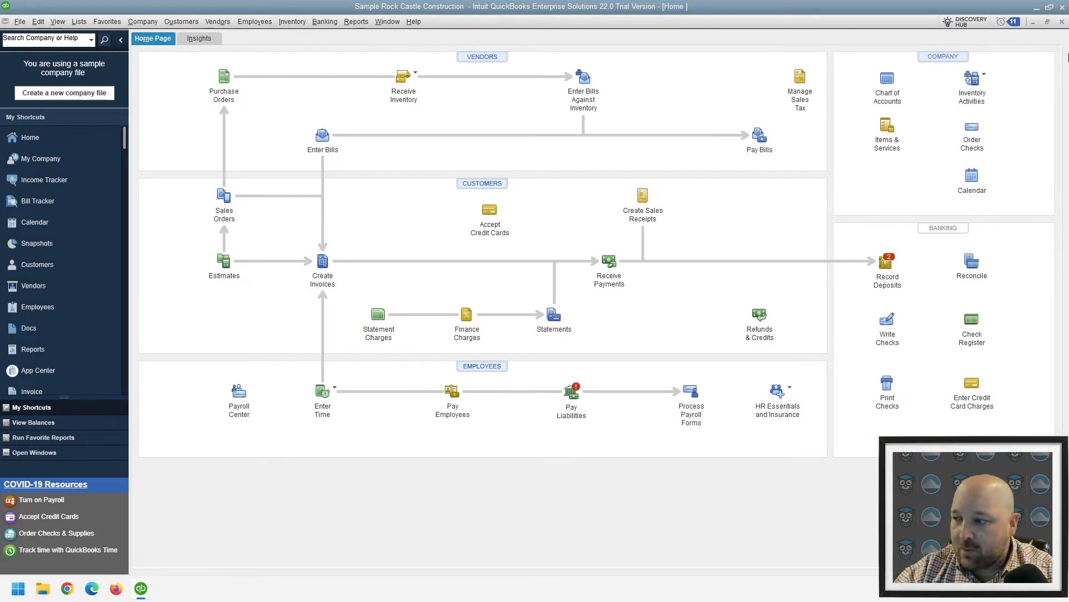
click(357, 22)
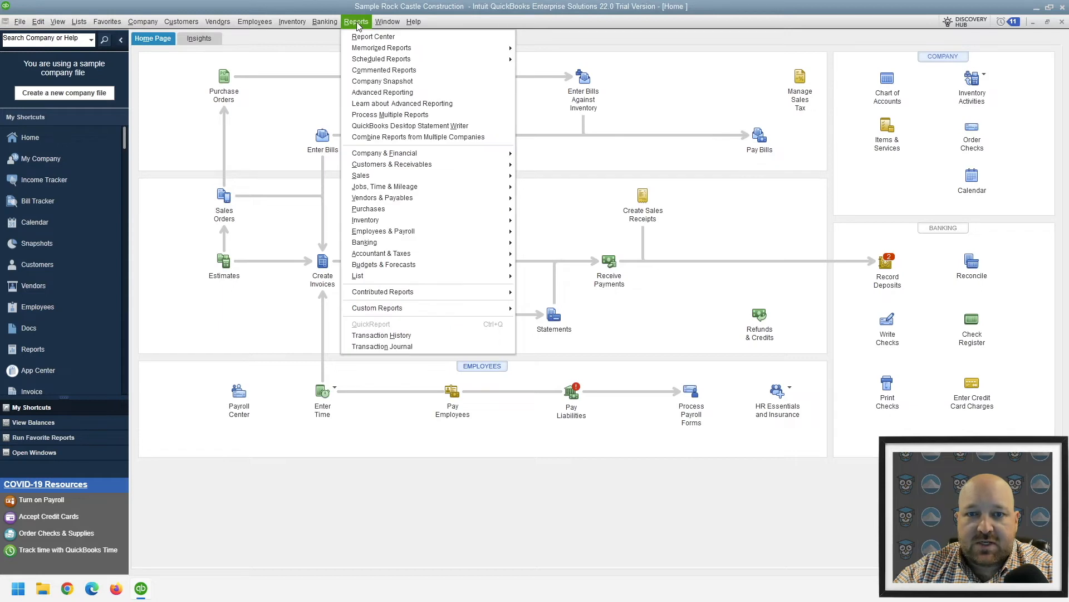
mouse_move(461, 261)
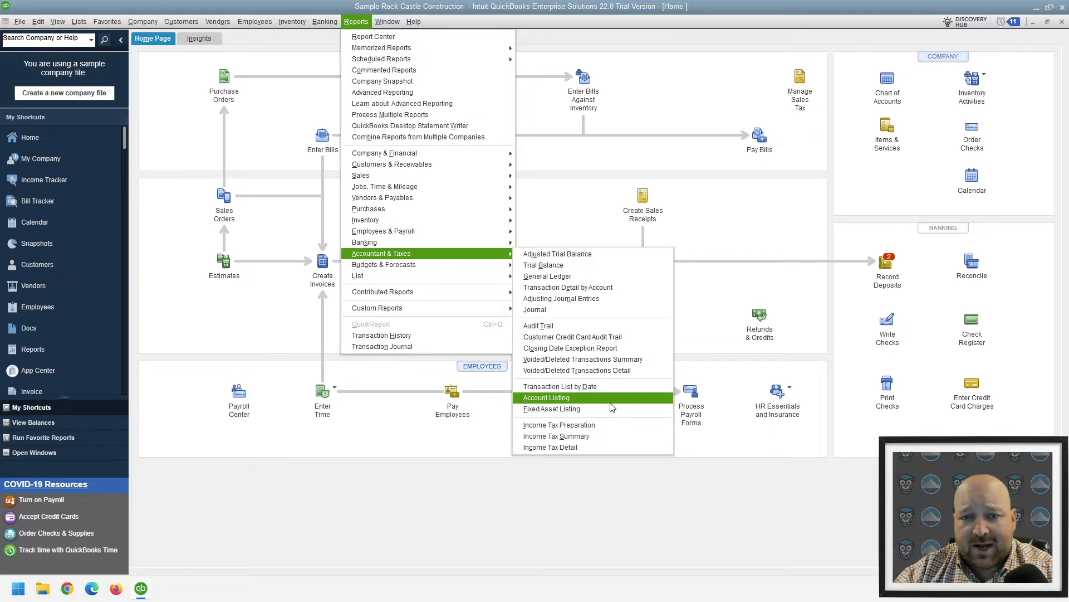
click(568, 348)
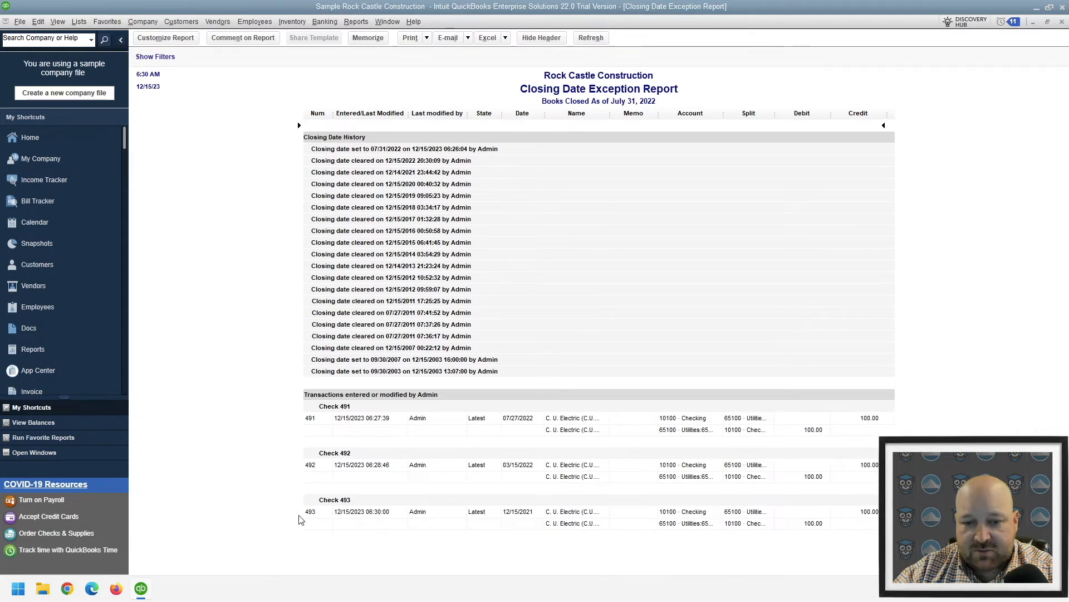
double_click(370, 511)
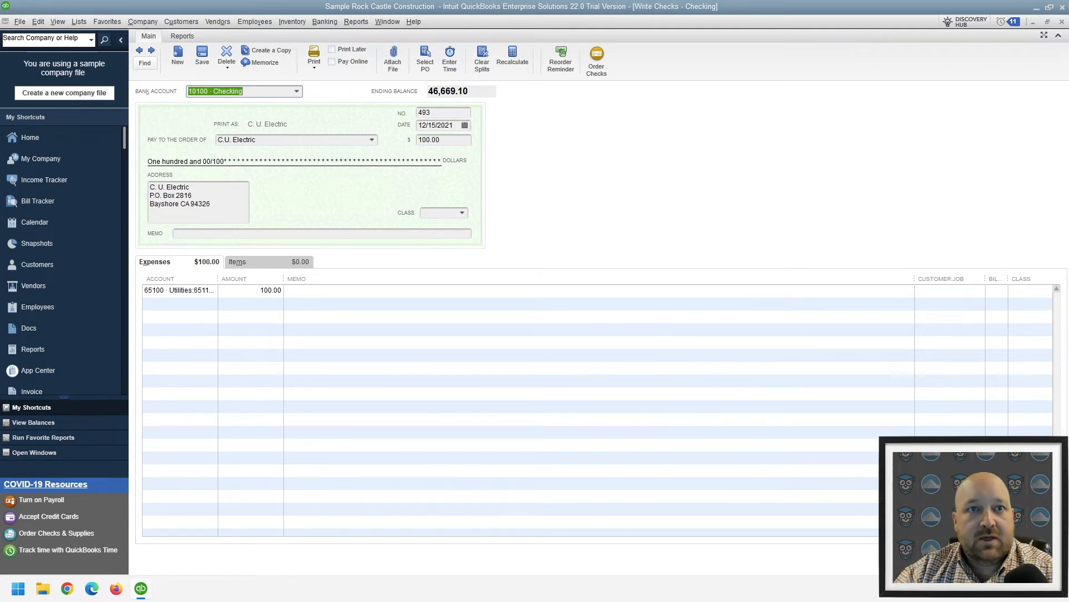
Switch to Chrome and load the QuickBooks Online sample company
click(66, 589)
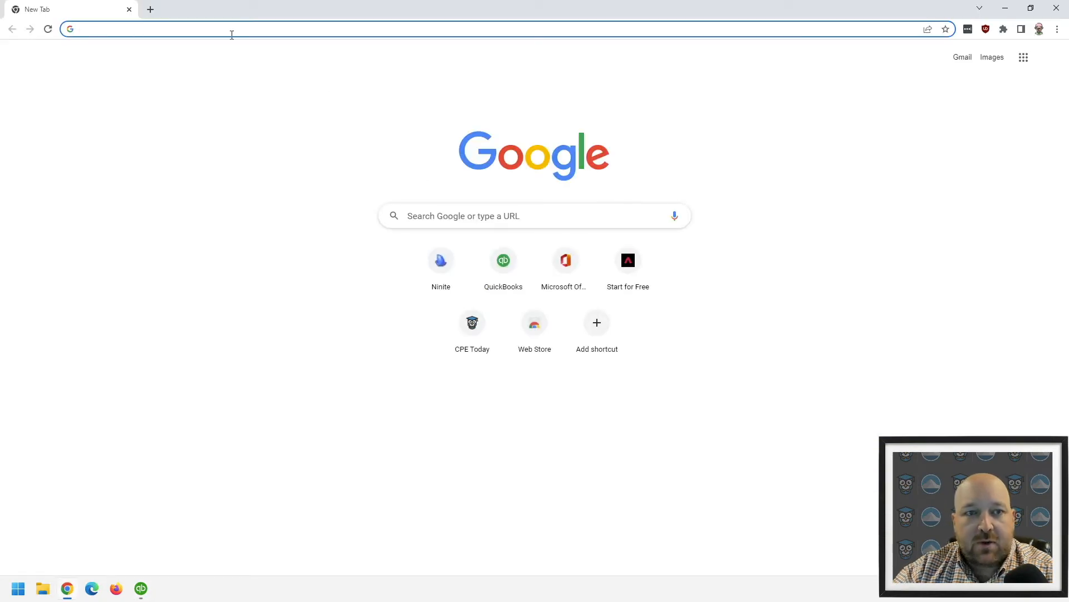
text(https://qbo.intuit.com/redir/testdrive)
key(Return)
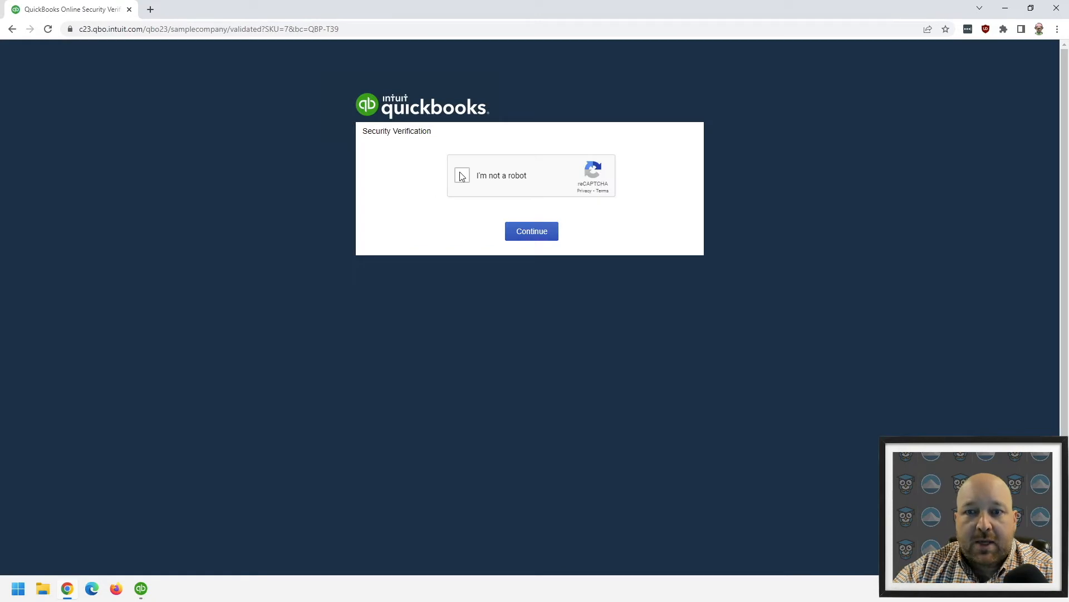
click(461, 176)
click(527, 231)
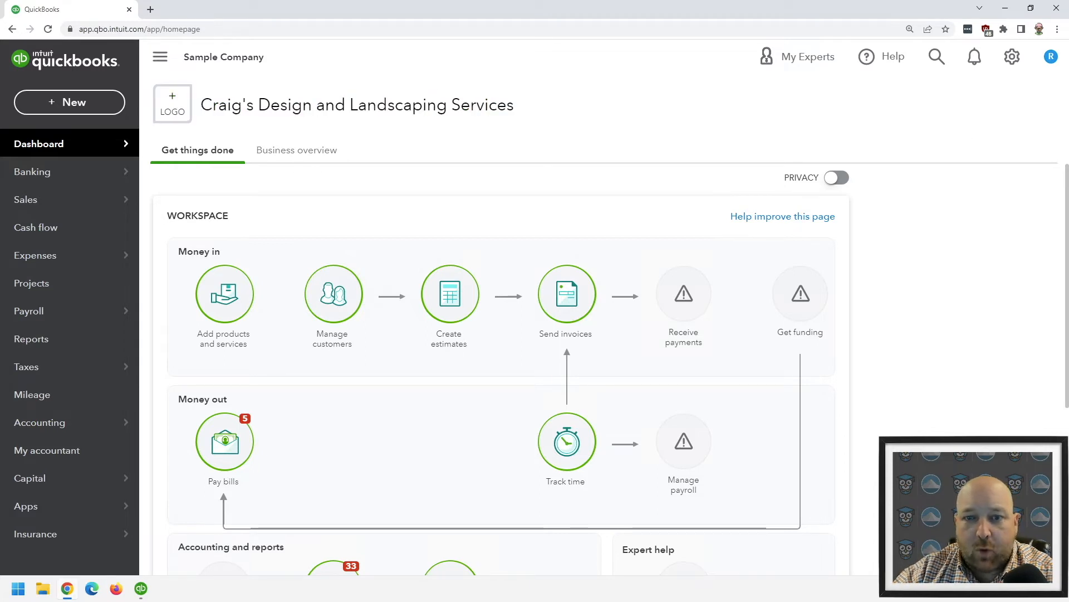
Open the Advanced section of the sample company's Account and Settings
click(1012, 56)
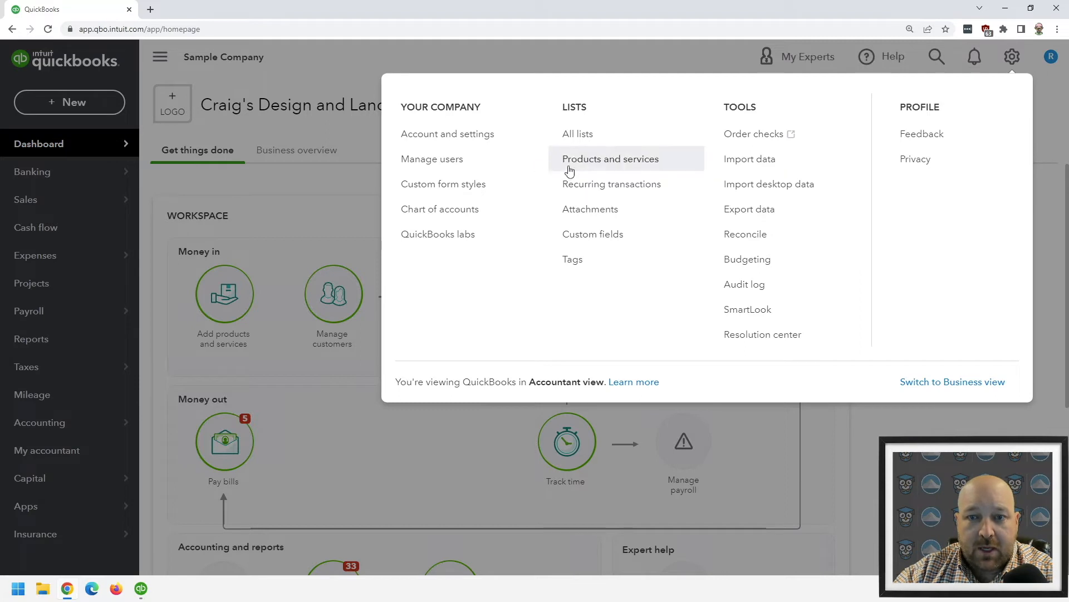
click(465, 143)
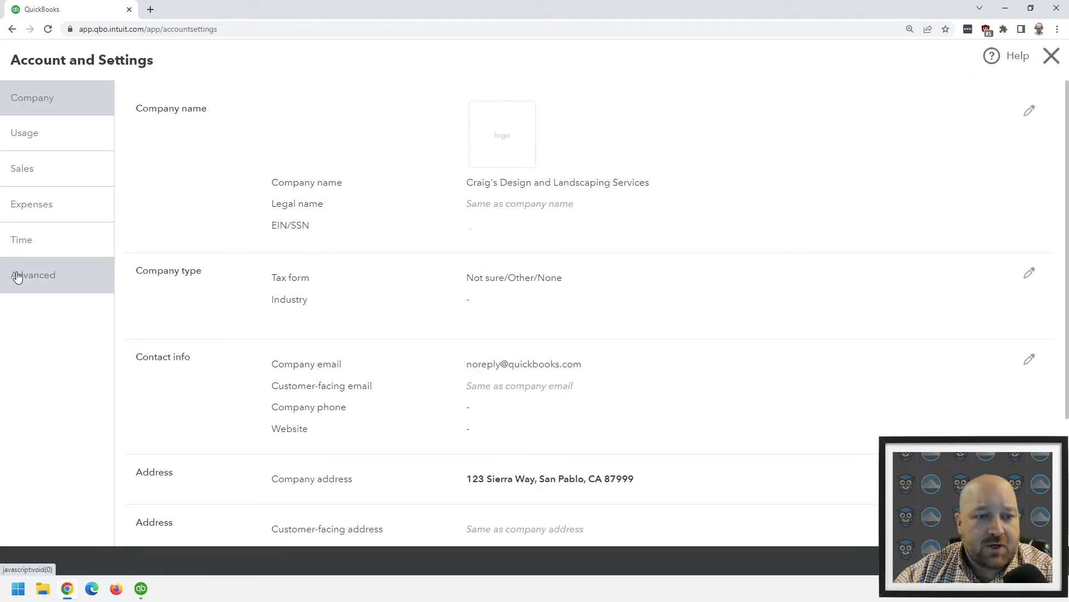
click(17, 277)
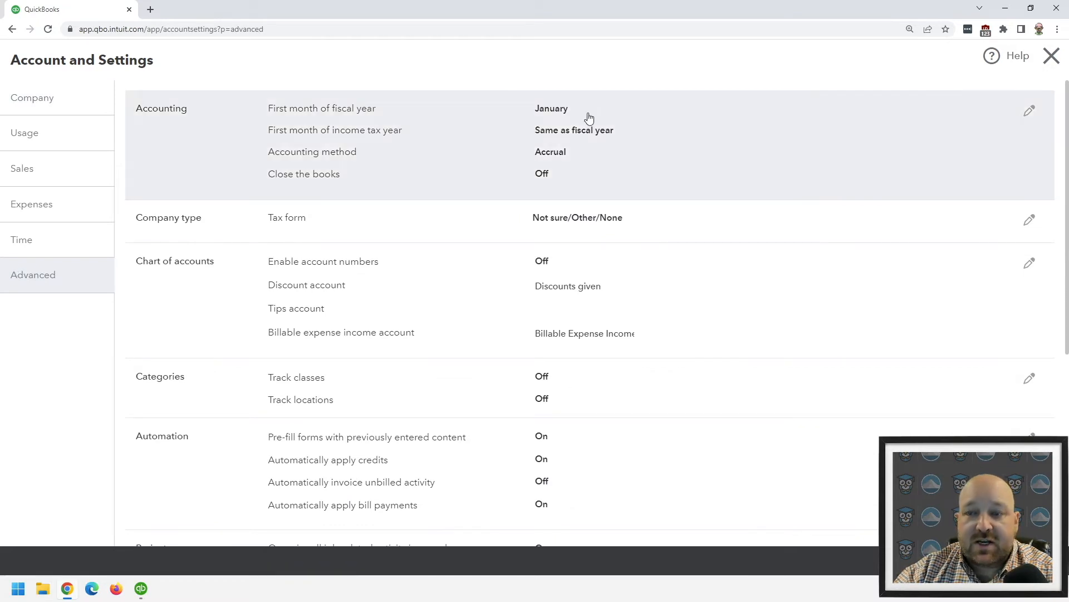
Try closing the books as of 08/17/2022 with changes allowed after viewing a warning and entering password, and cancel and close the settings
click(1030, 112)
click(547, 197)
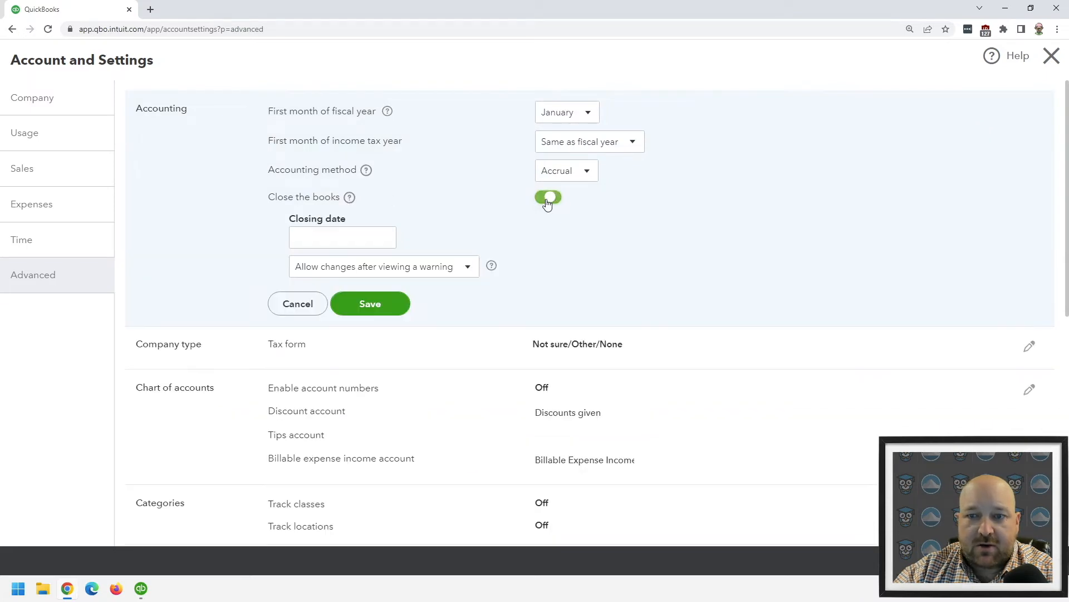
click(384, 238)
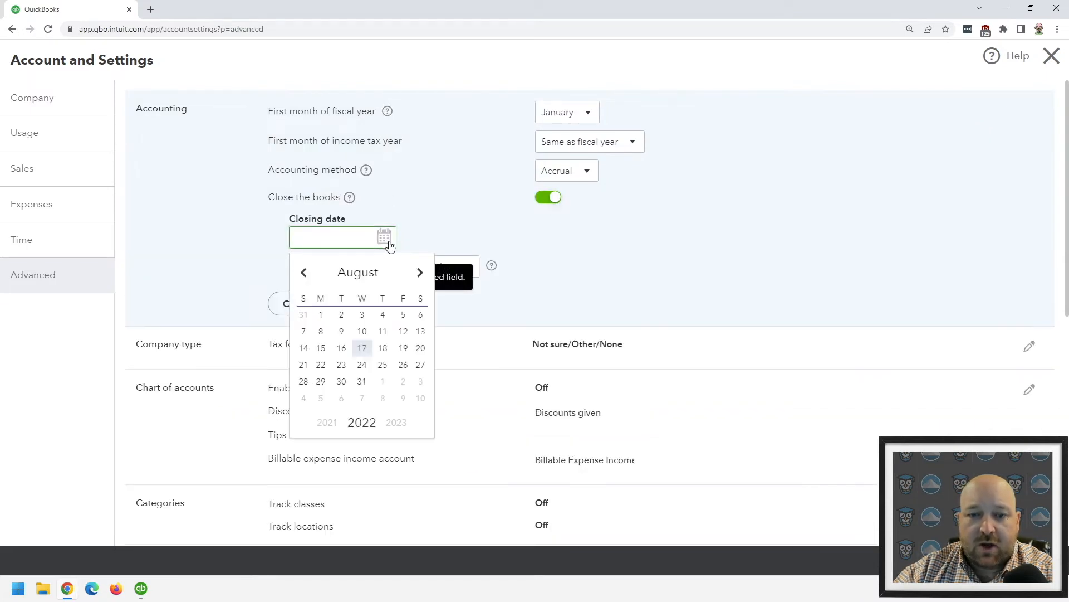
click(361, 347)
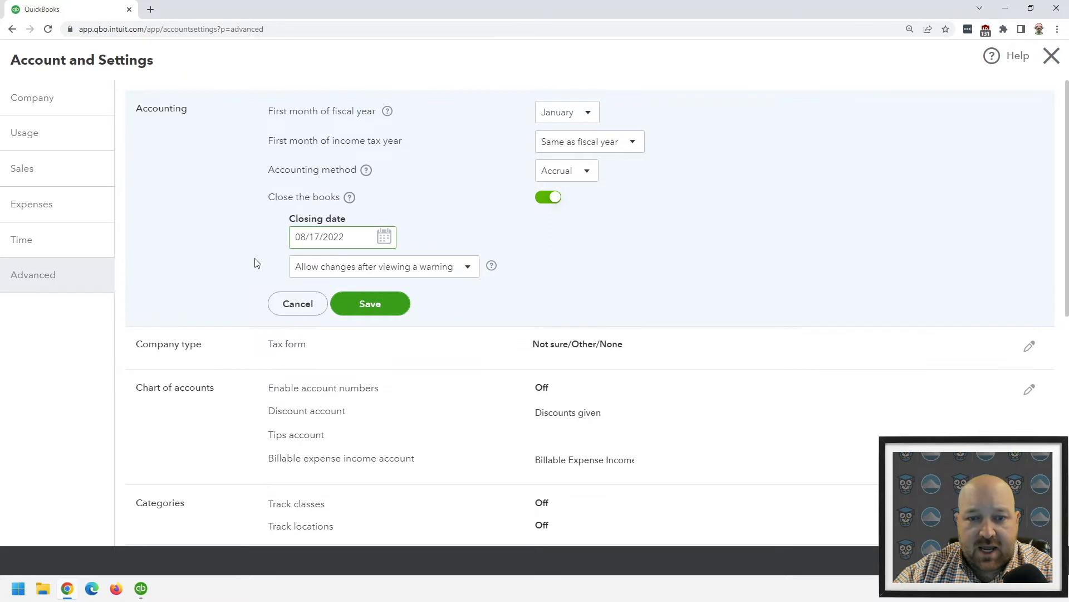
click(333, 277)
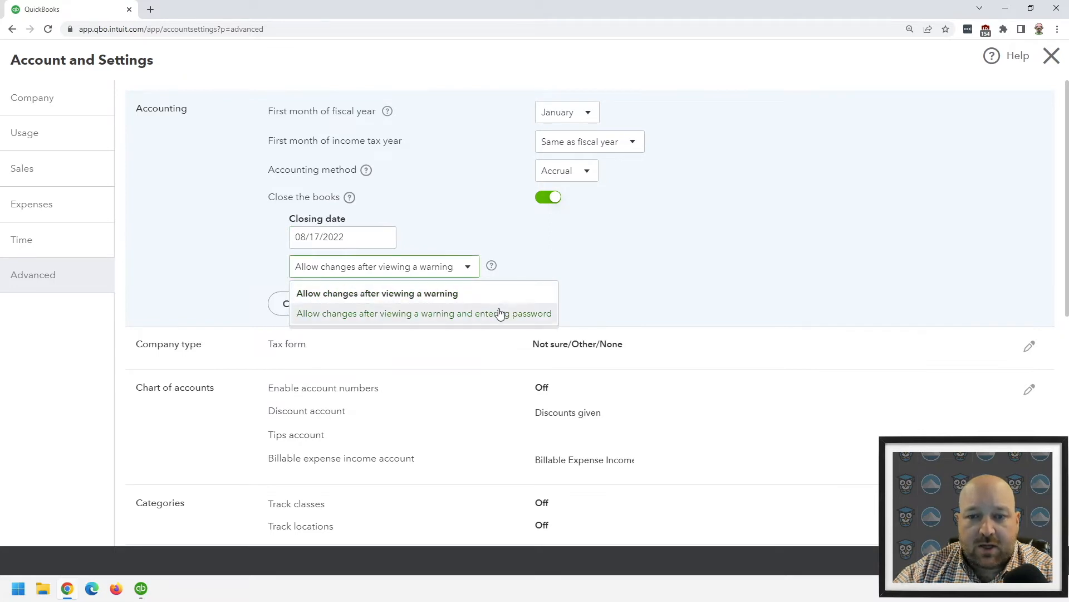
click(438, 315)
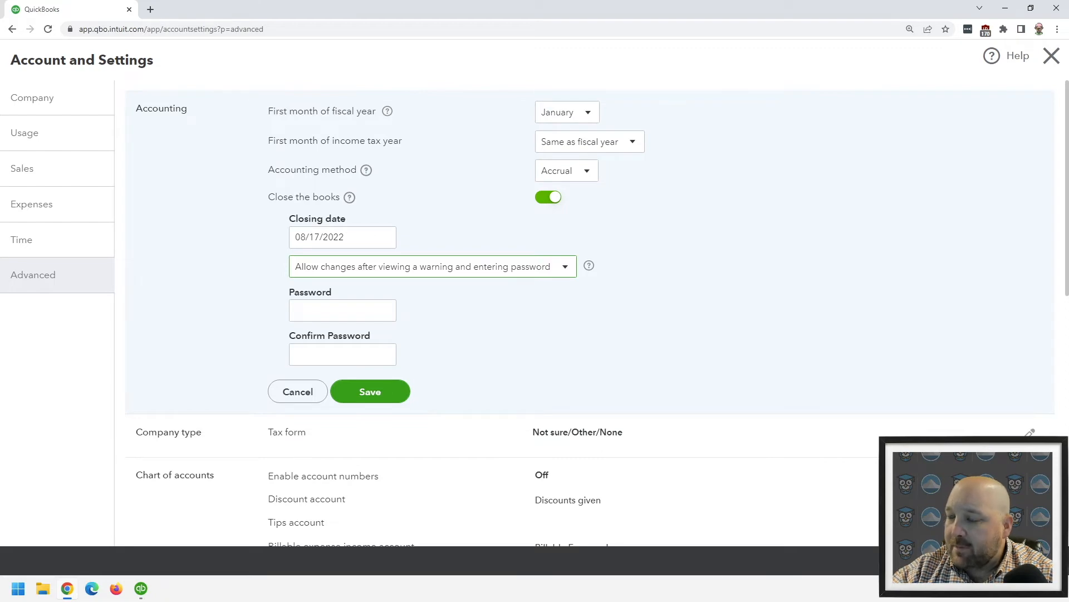
click(298, 392)
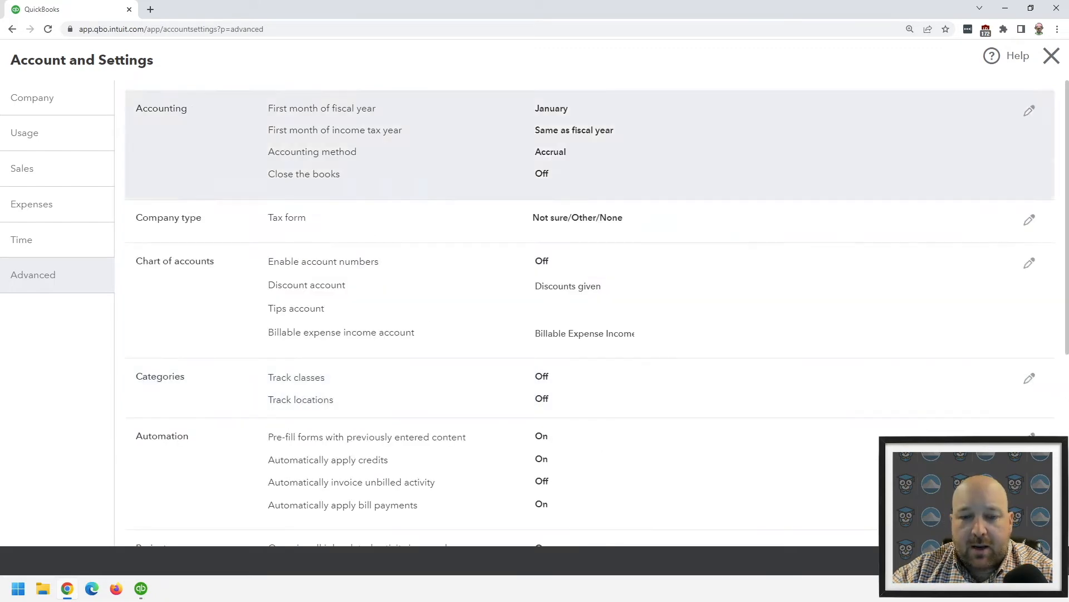
click(1063, 58)
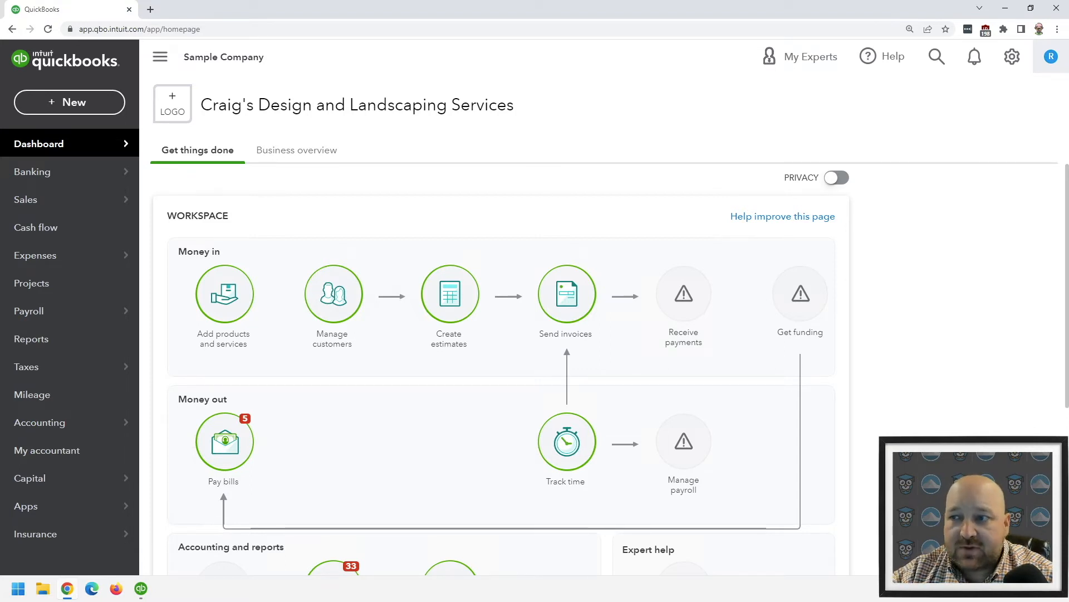
Open the sample company's user management and start adding a user to view the available user types
click(1012, 57)
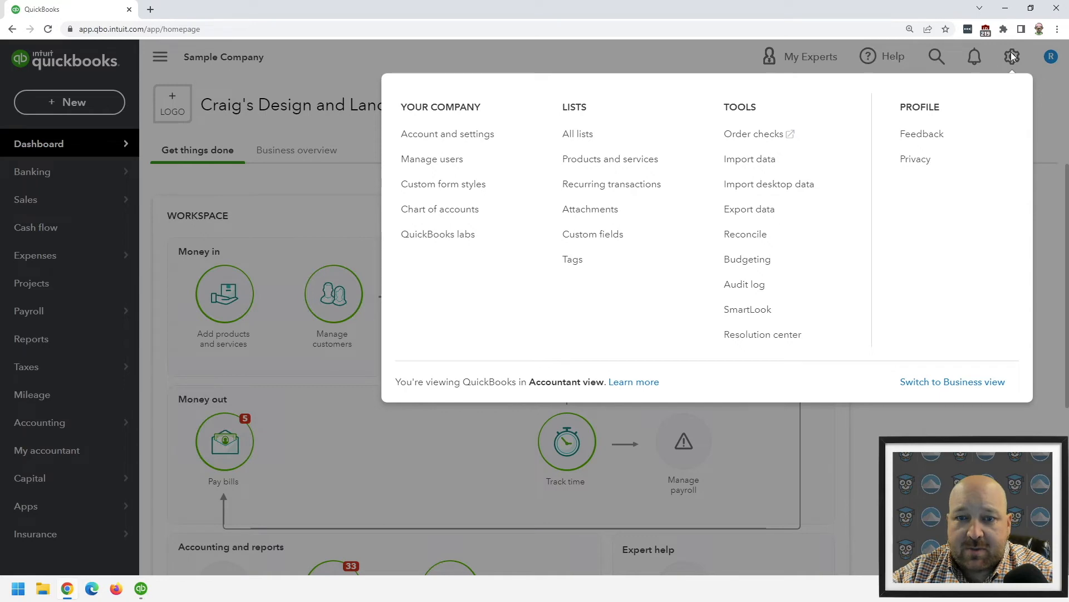
click(438, 160)
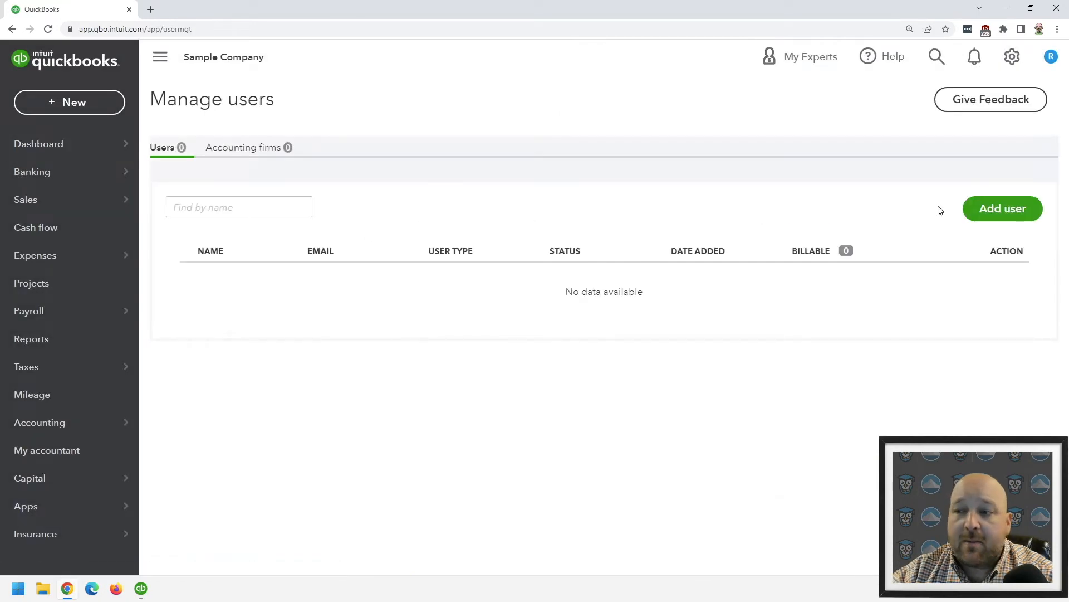
click(973, 207)
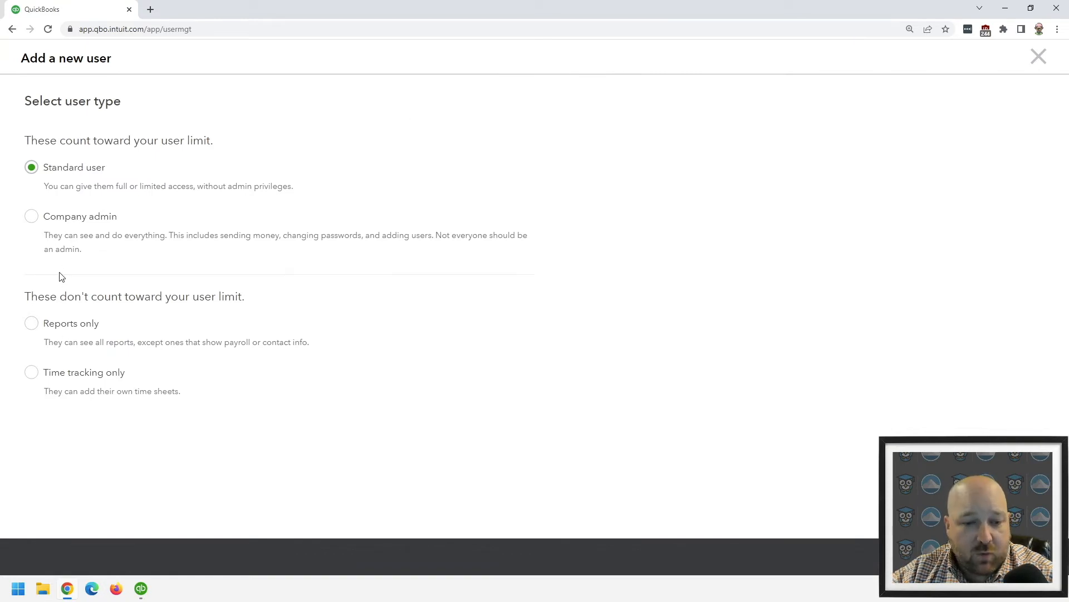
Switch to QuickBooks Desktop, open Users and Roles, and view the Admin user's settings without changing them
click(141, 588)
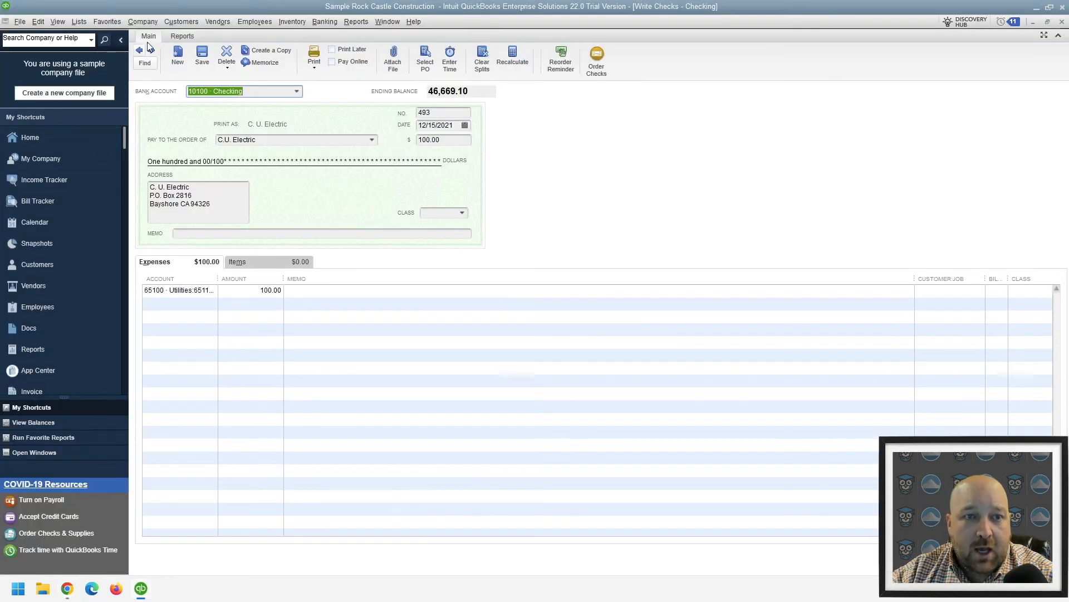
click(149, 22)
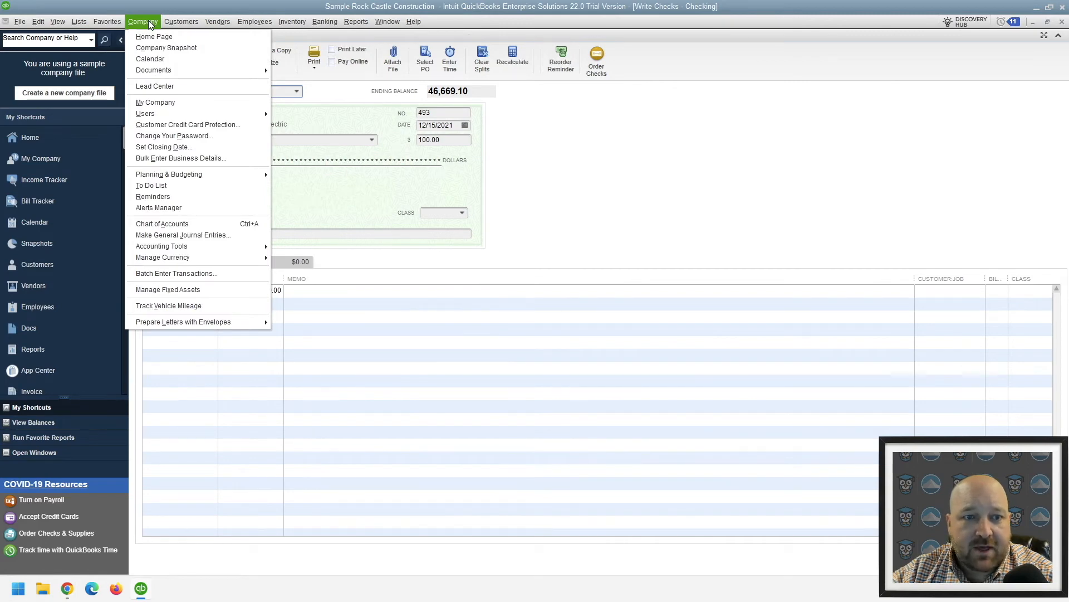
mouse_move(240, 113)
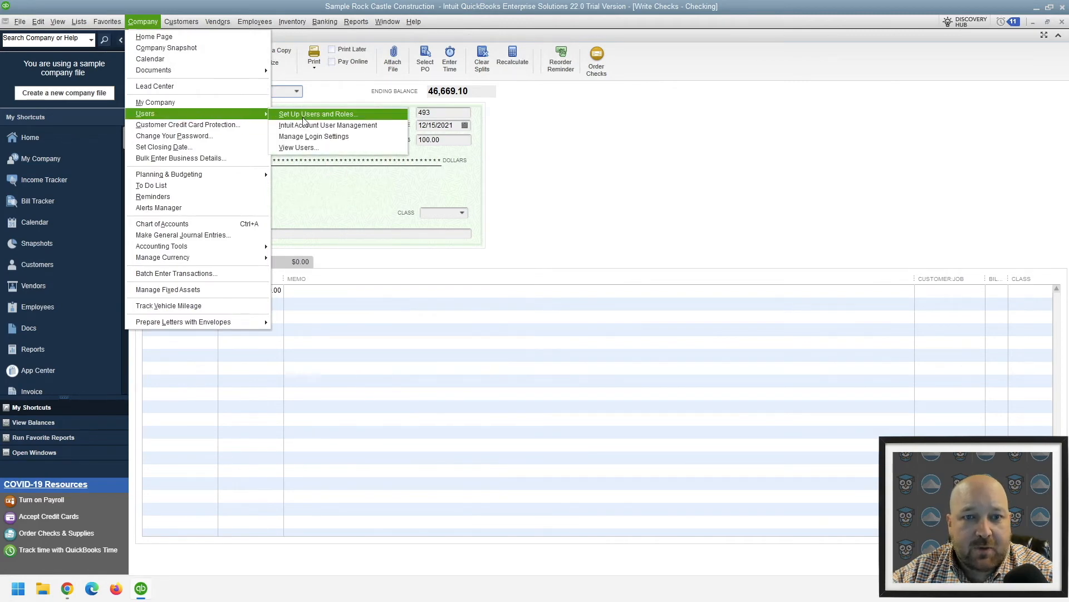
click(304, 116)
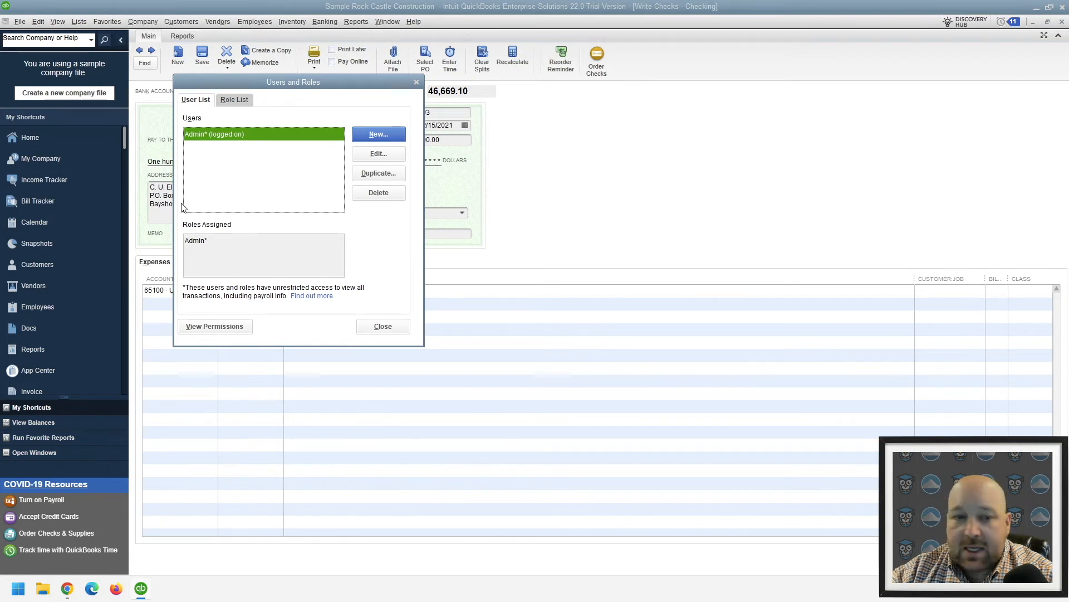
click(383, 155)
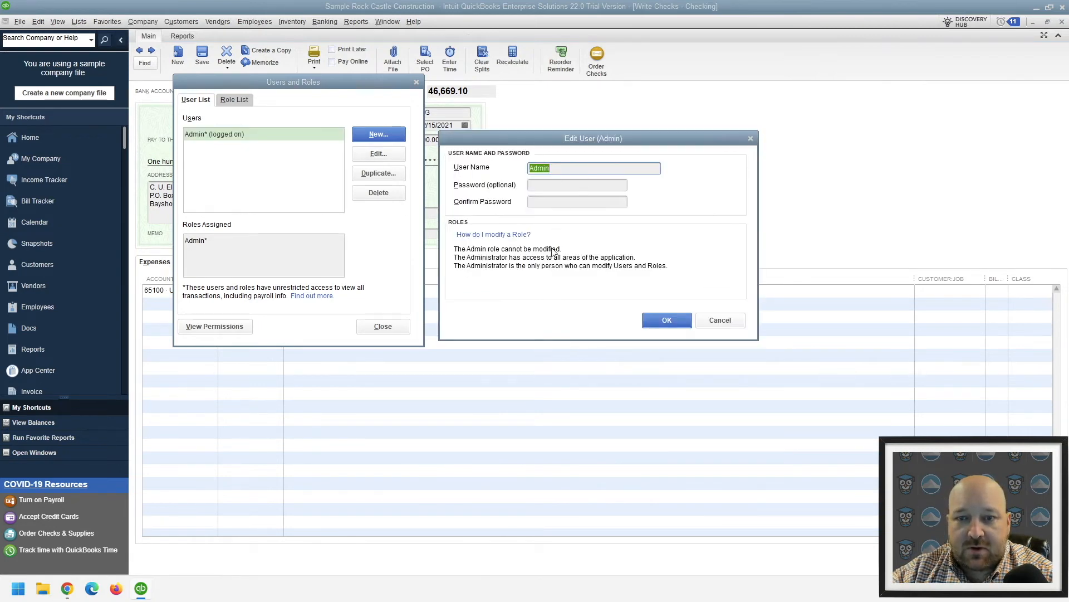
click(713, 319)
Examine the Accountant role's area access without changing it, and close Users and Roles and the windows behind it to reach the home page
click(234, 100)
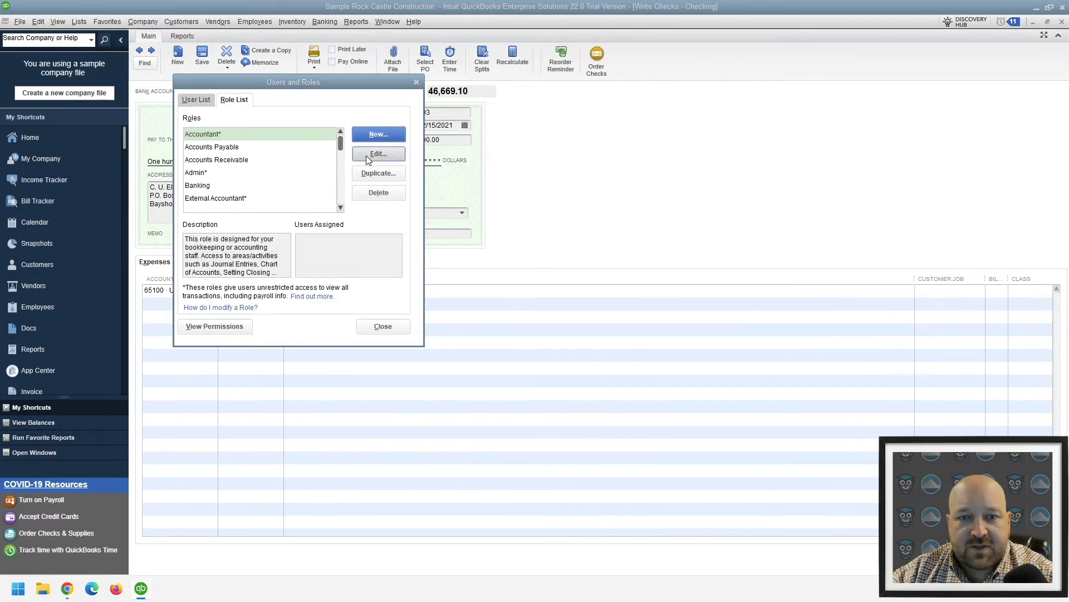
click(367, 155)
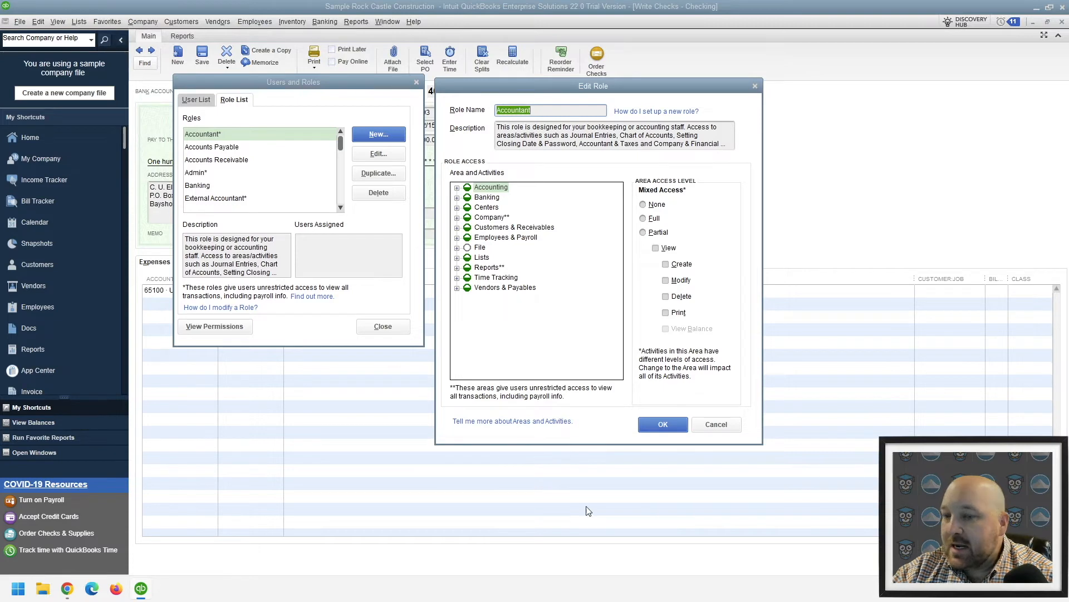
click(697, 423)
click(376, 329)
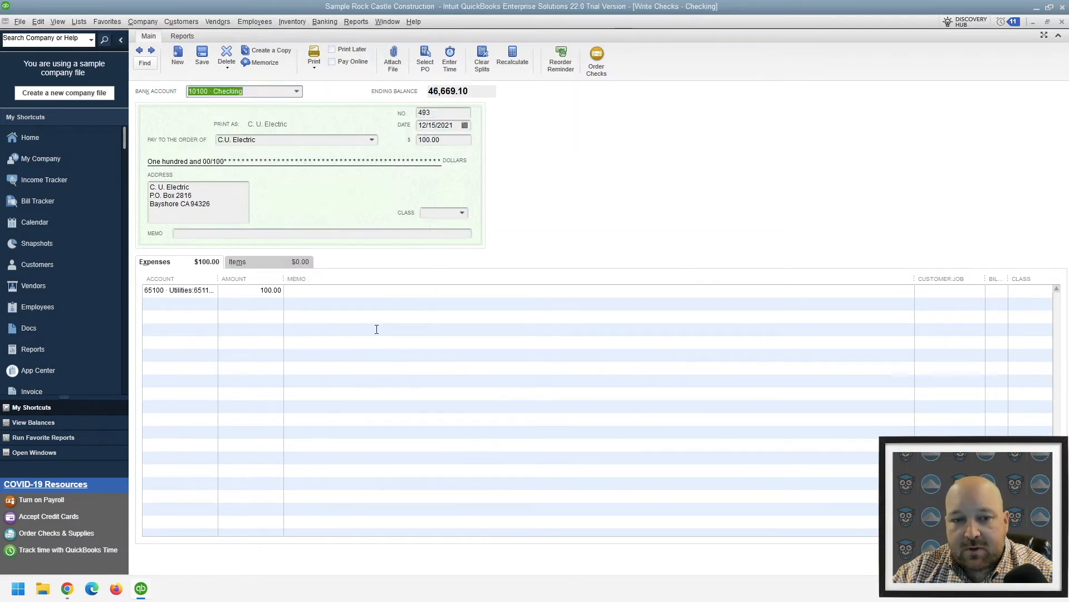
key(Escape)
key(Escape)
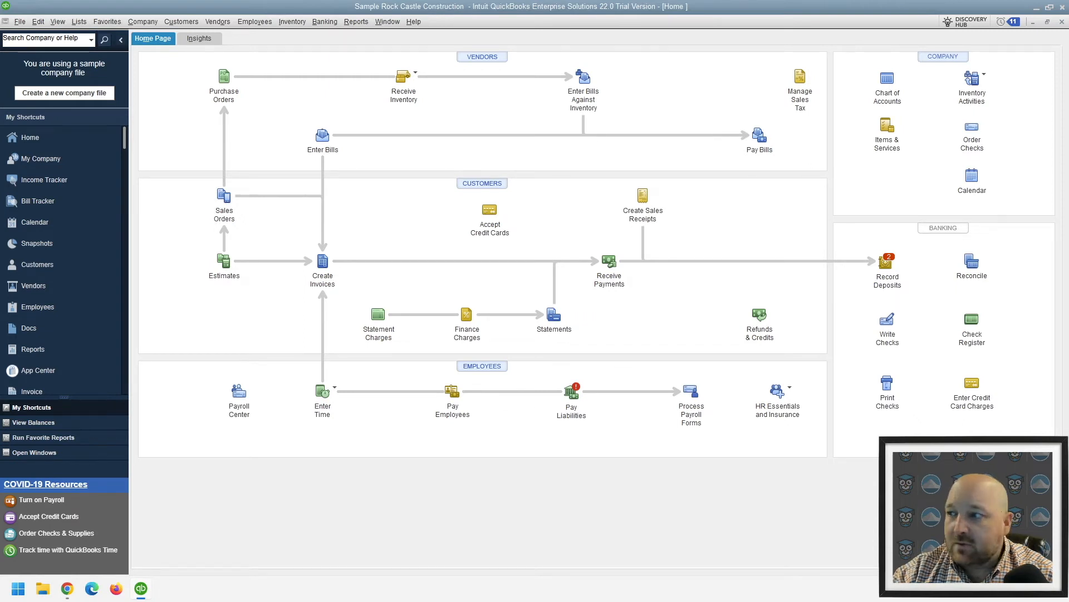
Run the standard Balance Sheet report on a cash basis and look through its liabilities
click(356, 21)
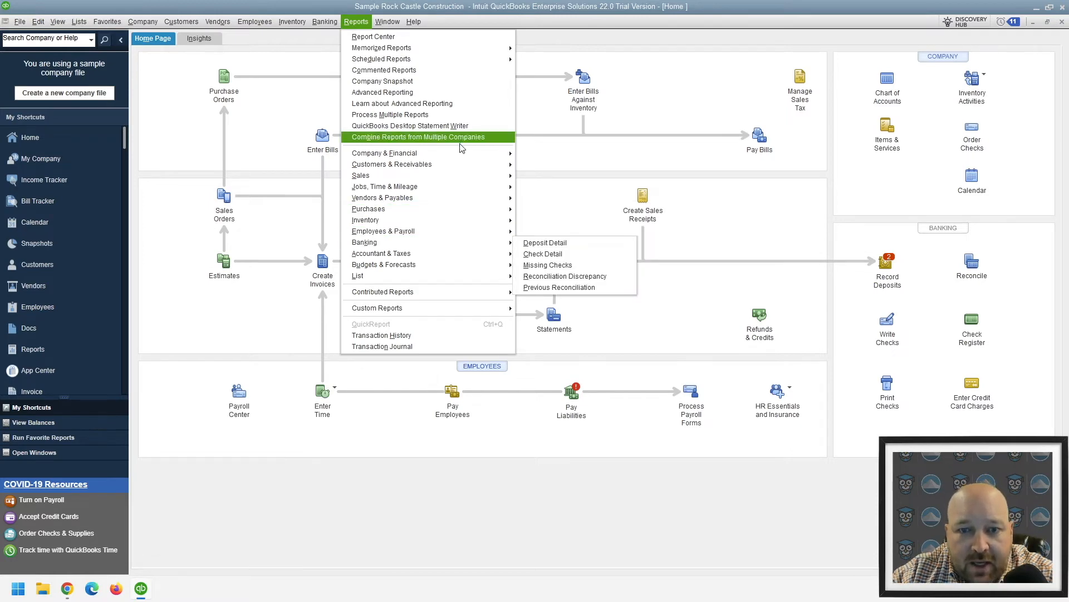
mouse_move(460, 155)
click(554, 295)
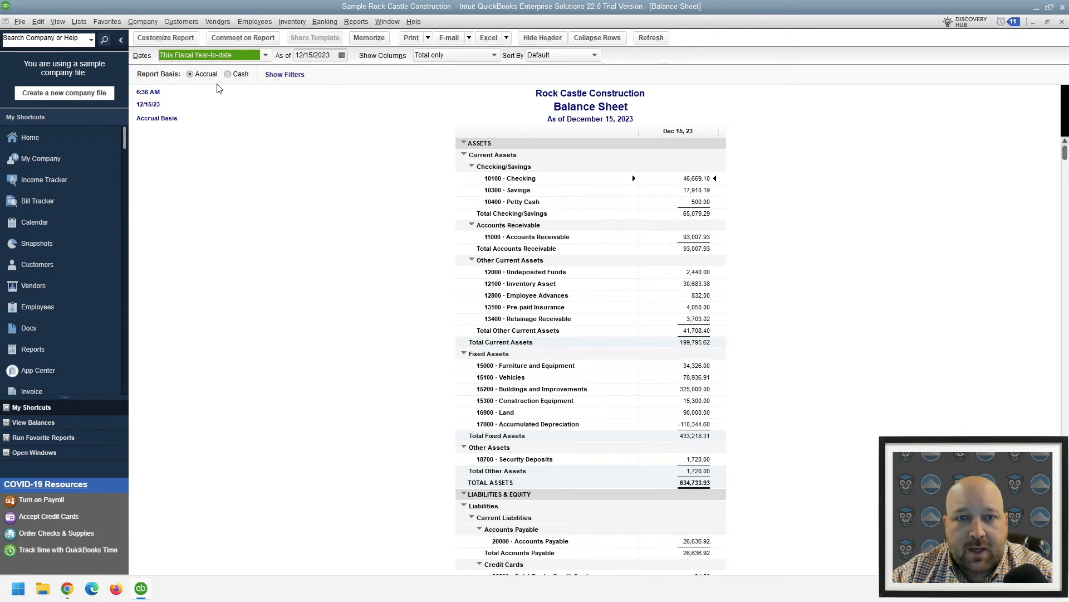
click(229, 75)
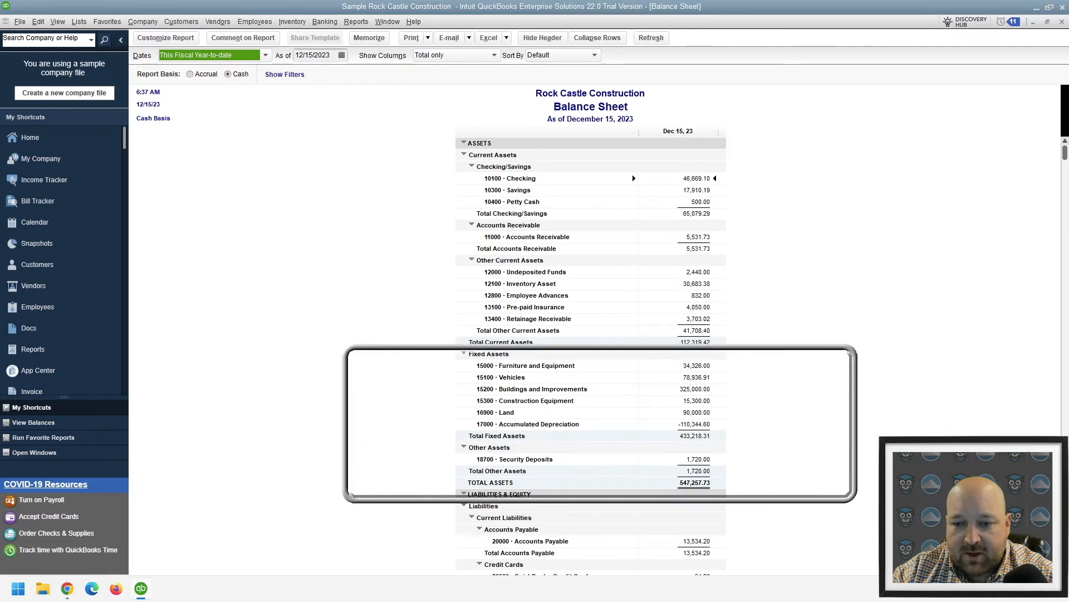
scroll(691, 445, down, 8)
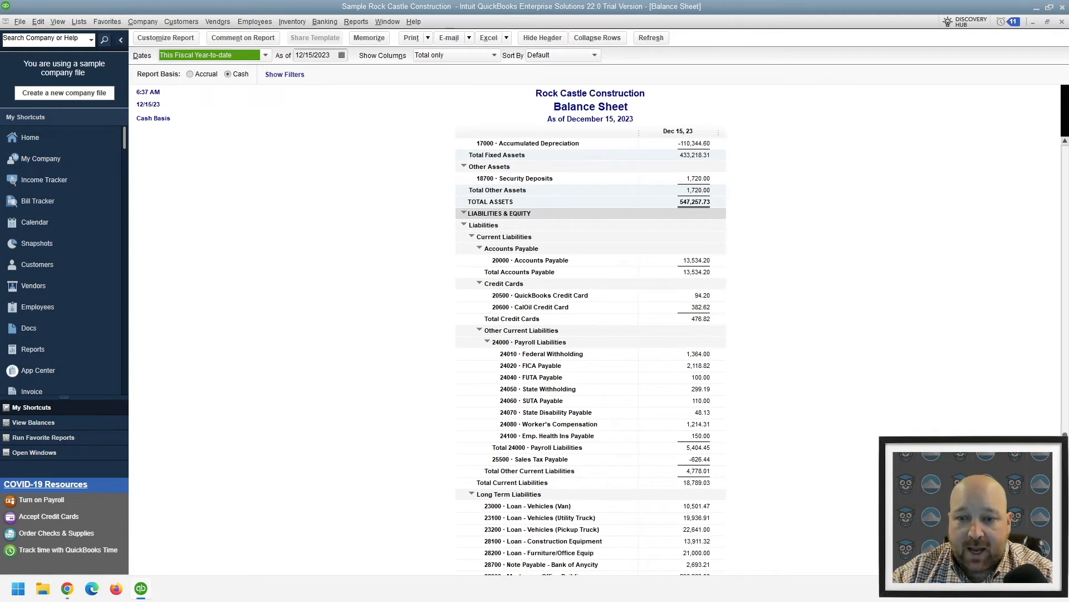
Drill into the Balance Sheet's Accounts Payable amount, and set the transaction report's dates to This Fiscal Year with its filters shown
click(704, 260)
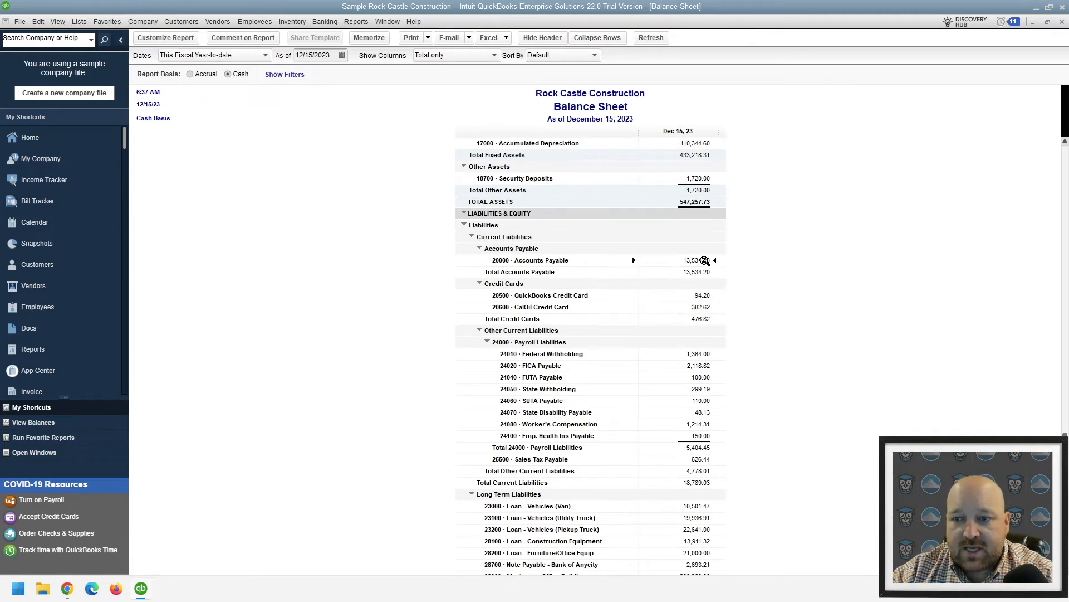
double_click(703, 261)
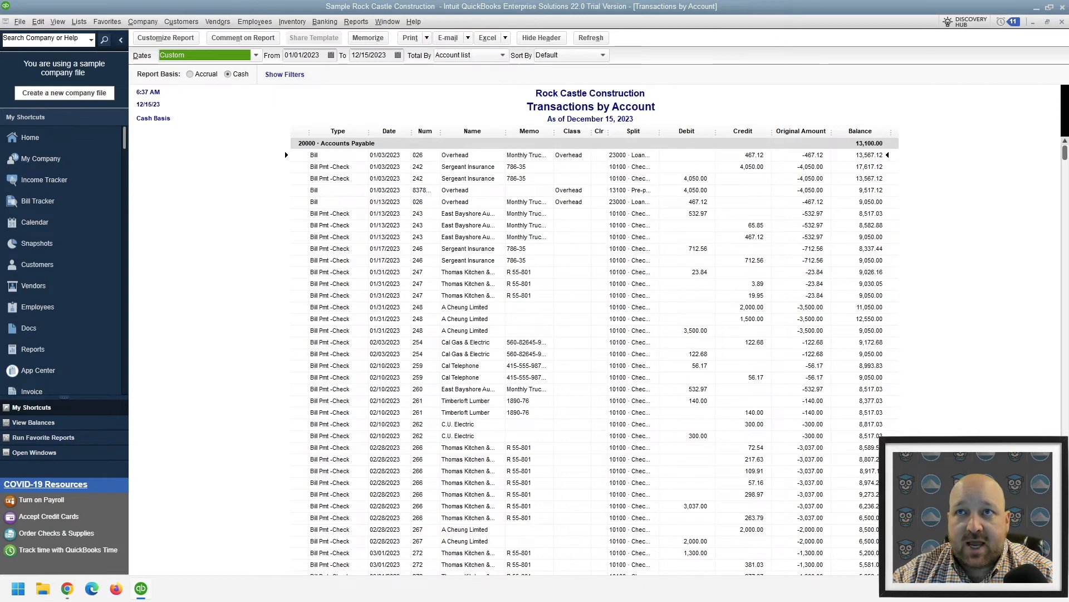
click(205, 54)
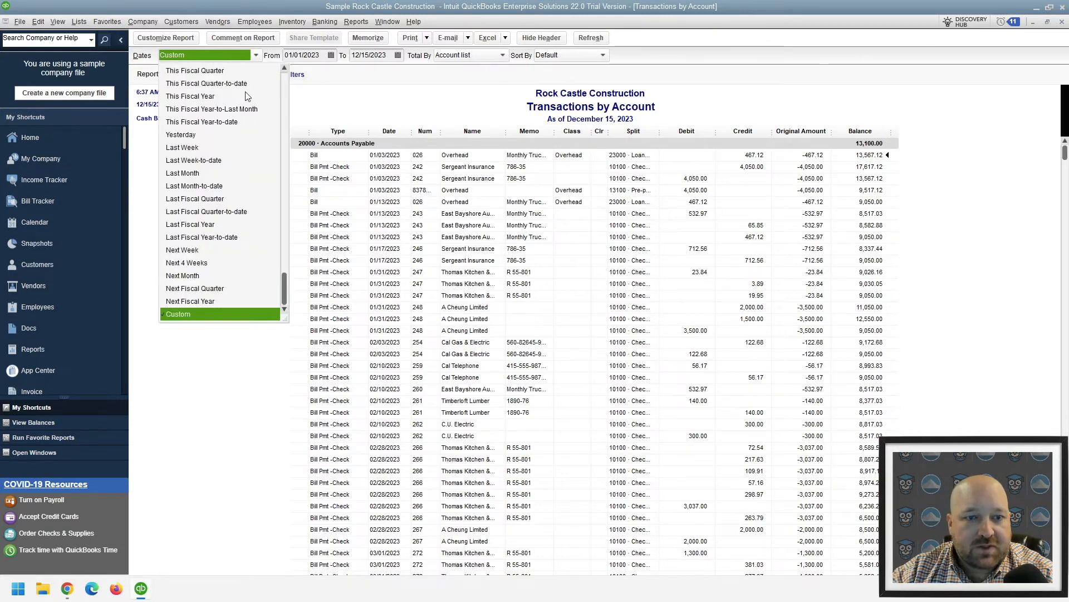
click(199, 99)
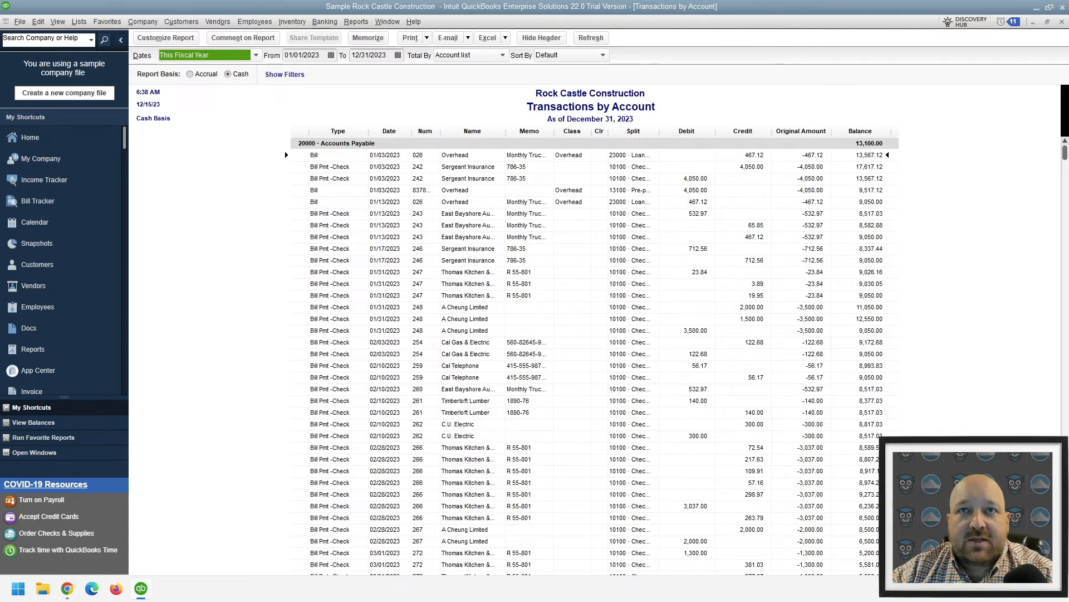
click(285, 75)
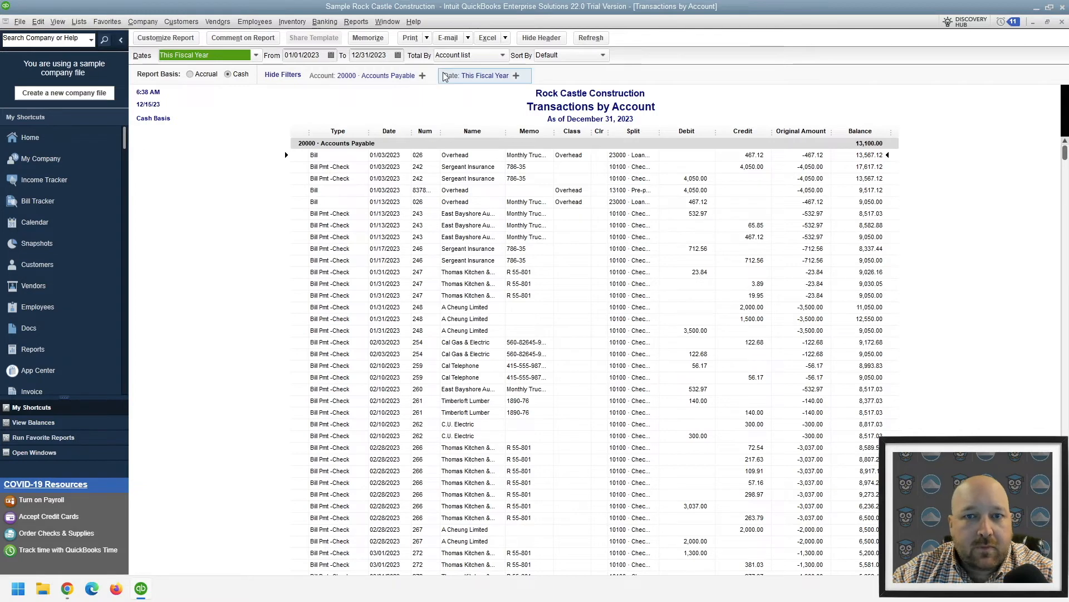
click(239, 109)
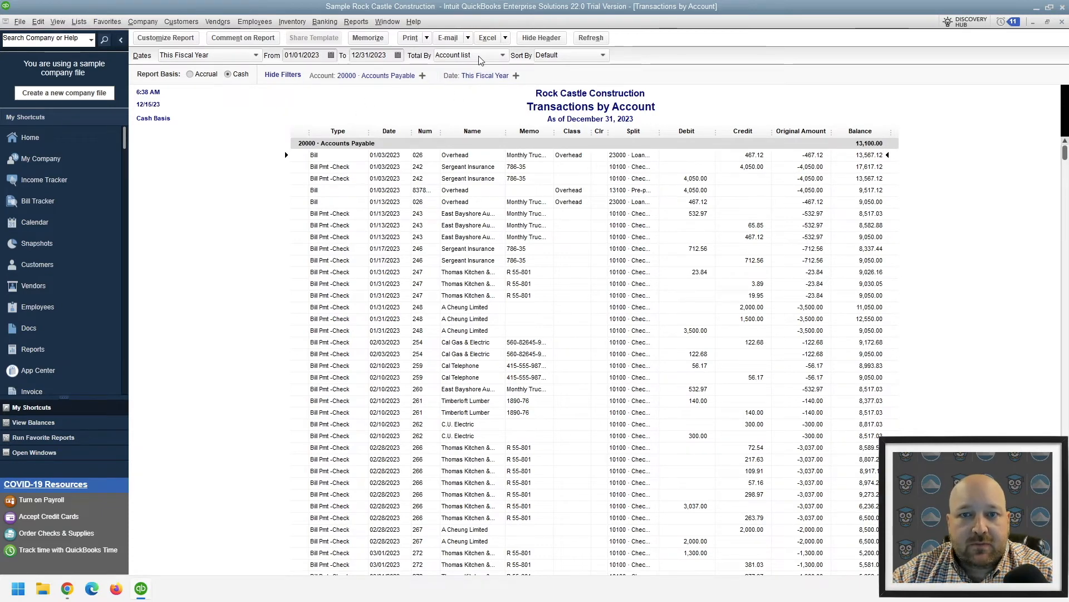
Review the Accounts Payable transactions through the end of the report, and close it and the Balance Sheet
scroll(760, 339, down, 20)
scroll(759, 340, down, 5)
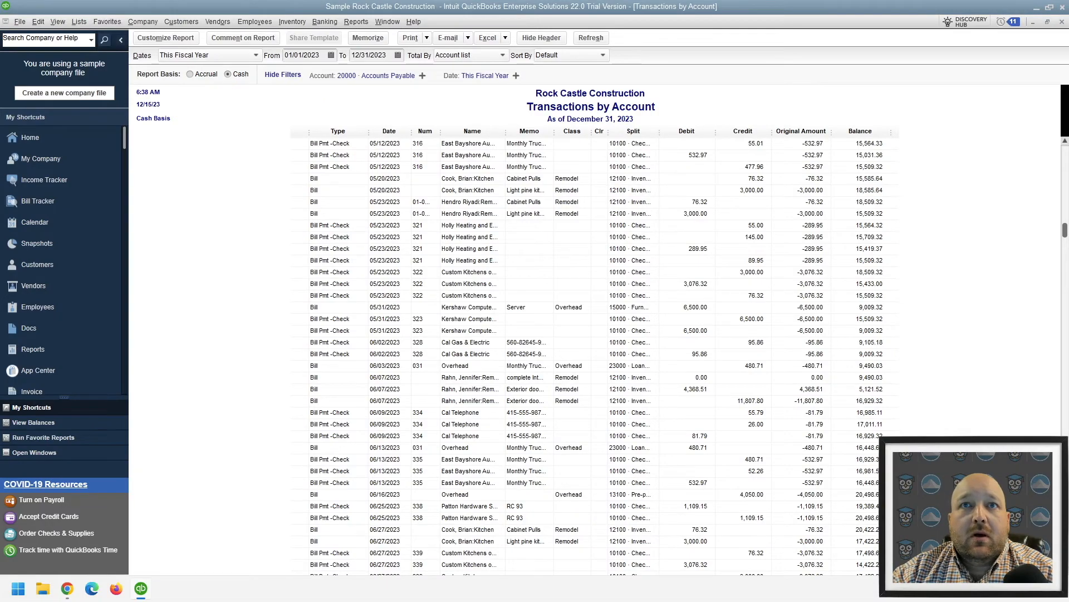
scroll(940, 359, down, 15)
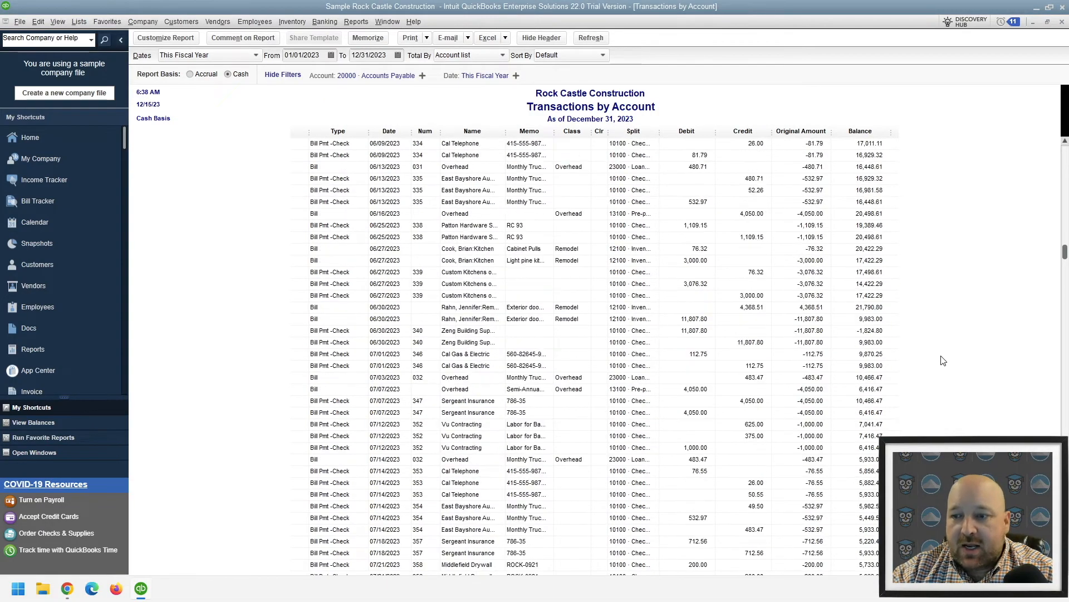
scroll(943, 359, down, 20)
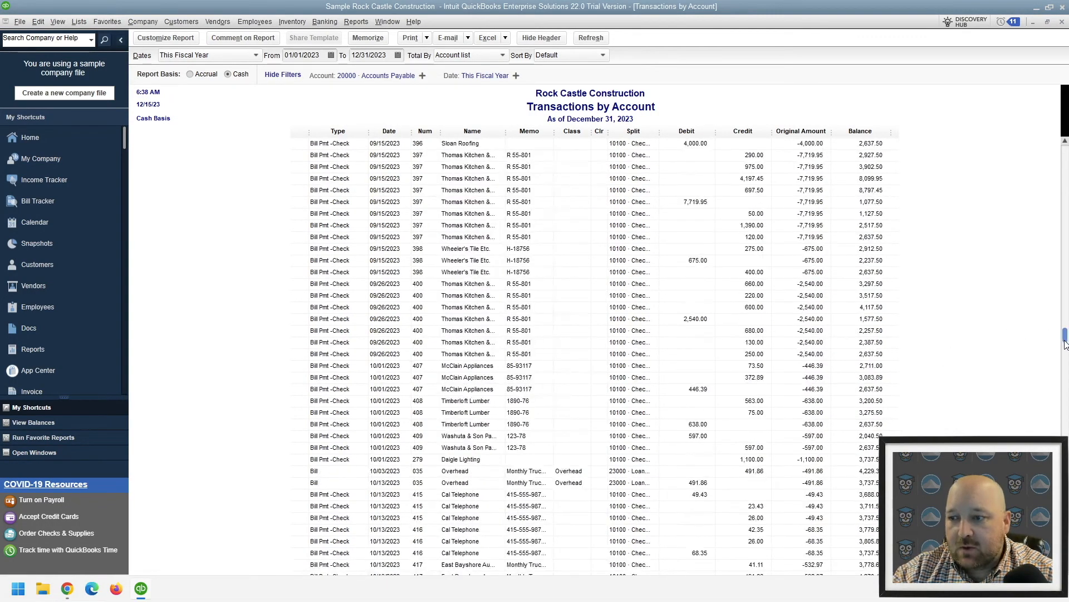
scroll(757, 552, down, 8)
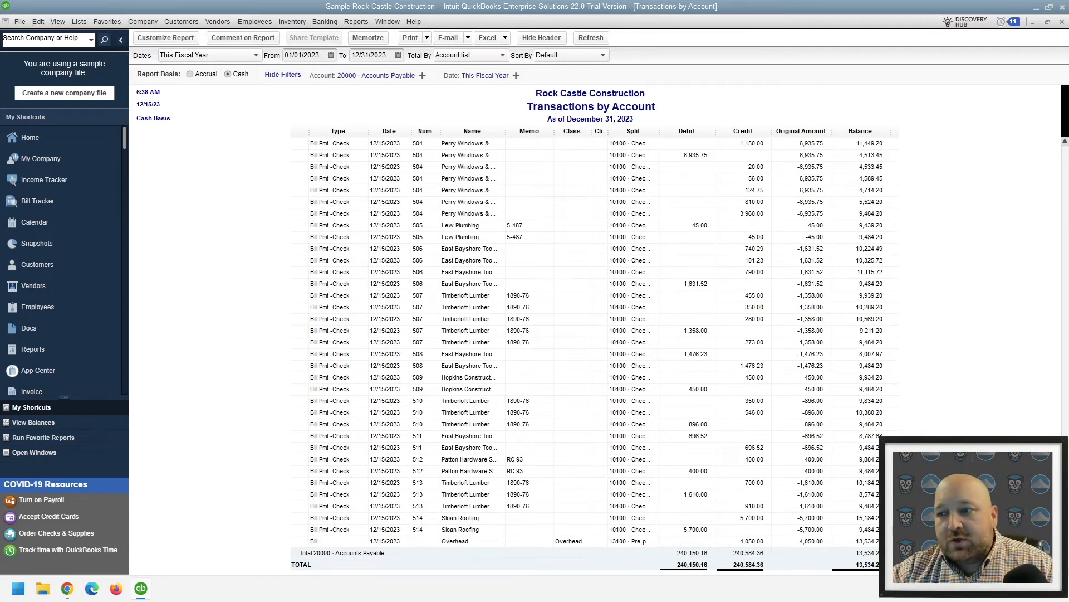
key(Escape)
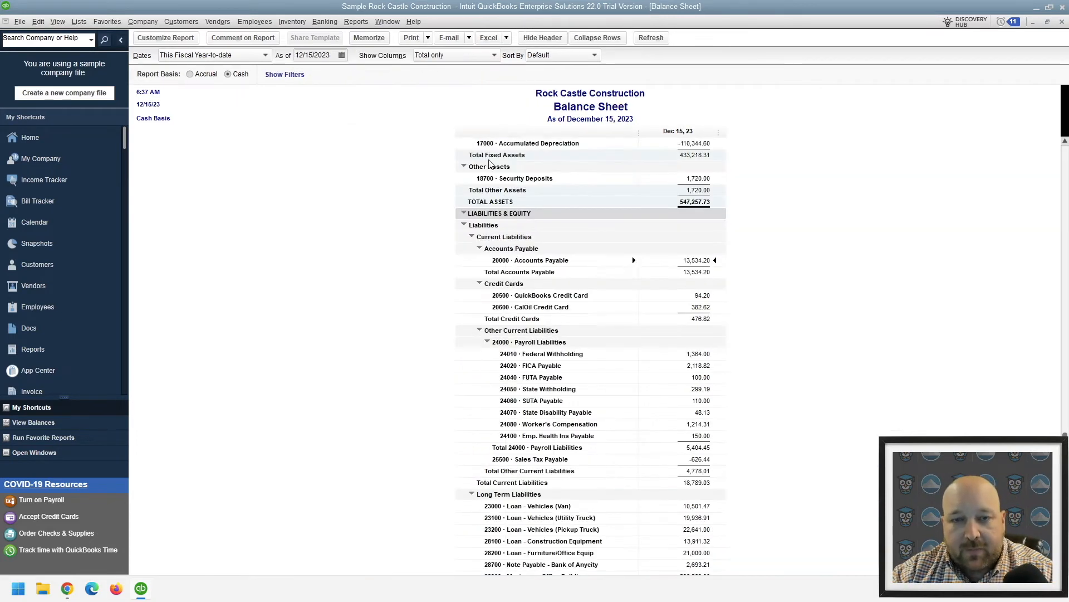
key(Escape)
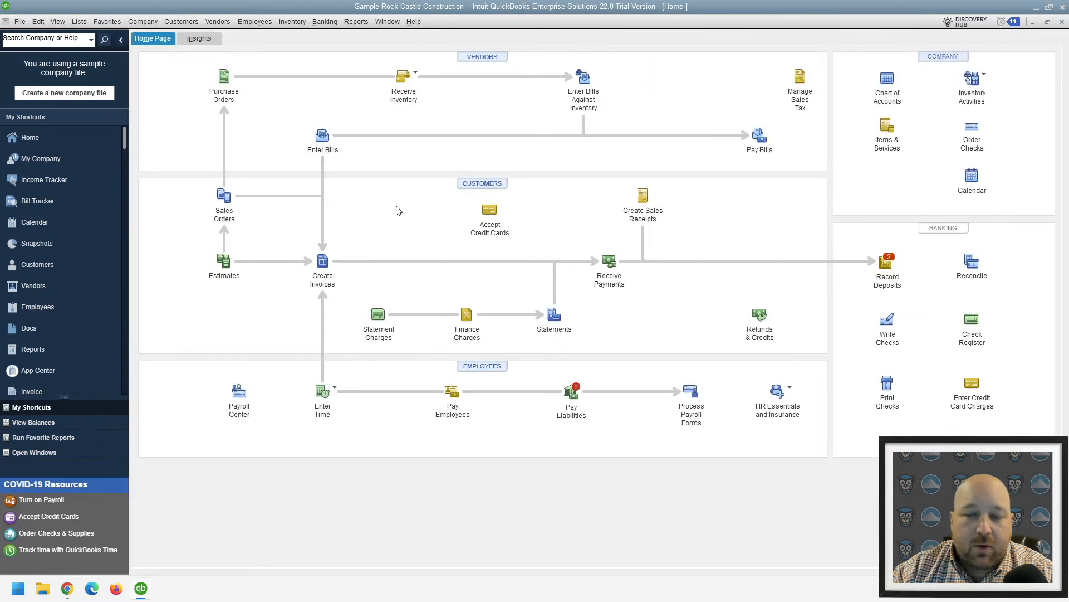
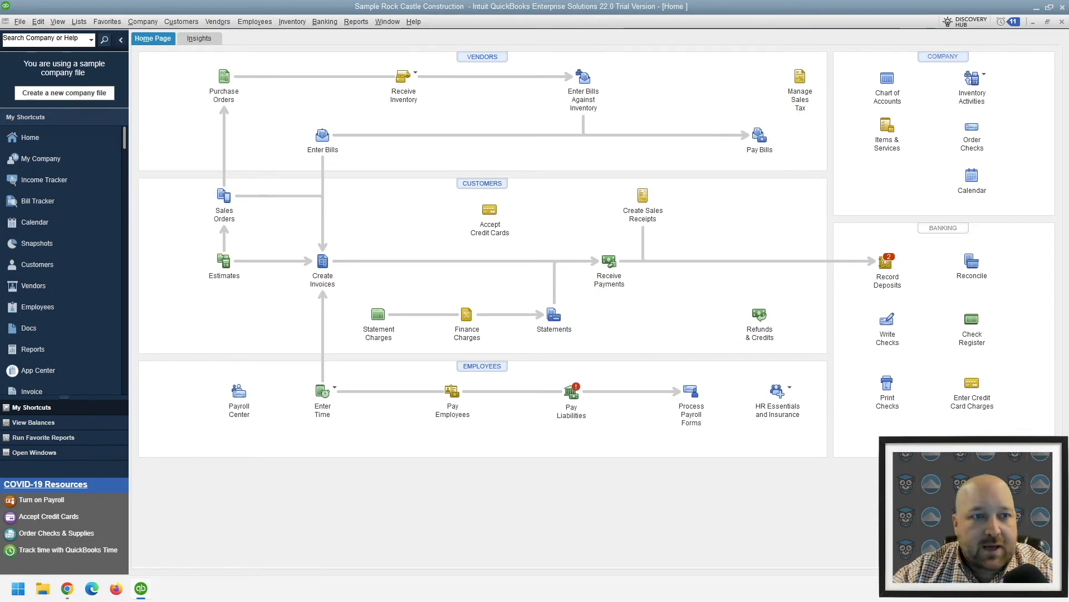
Start condensing the company file's data, and create and confirm a new complex password for the Admin user
click(21, 23)
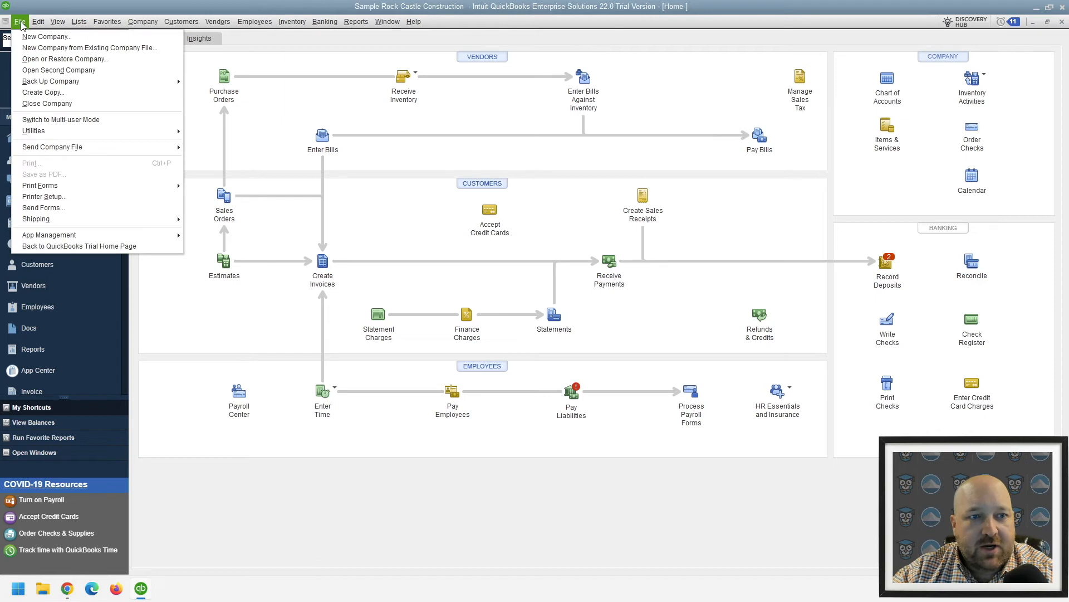
click(66, 136)
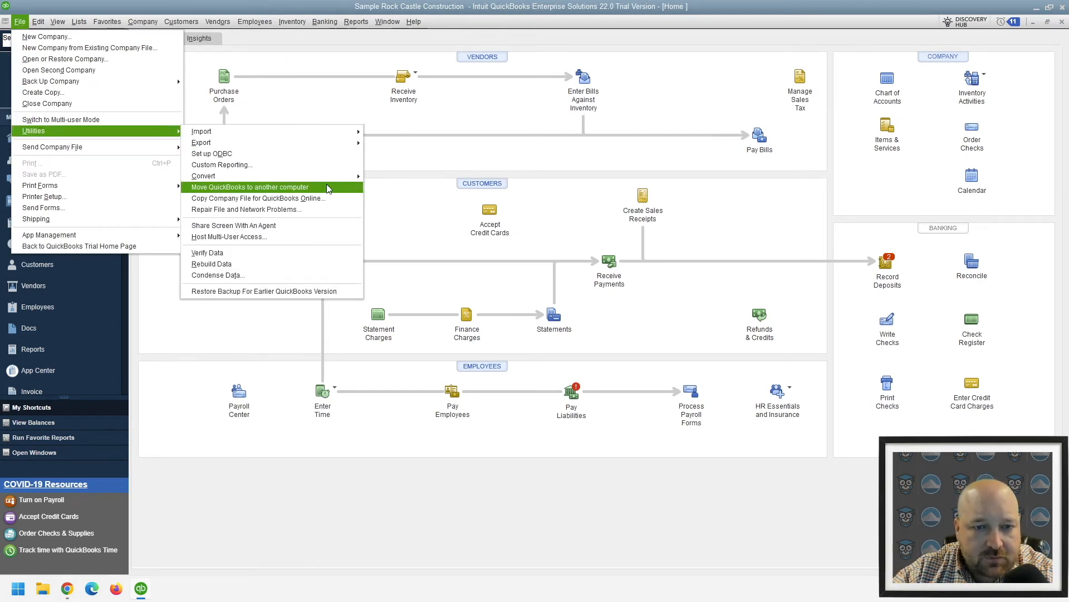
click(279, 276)
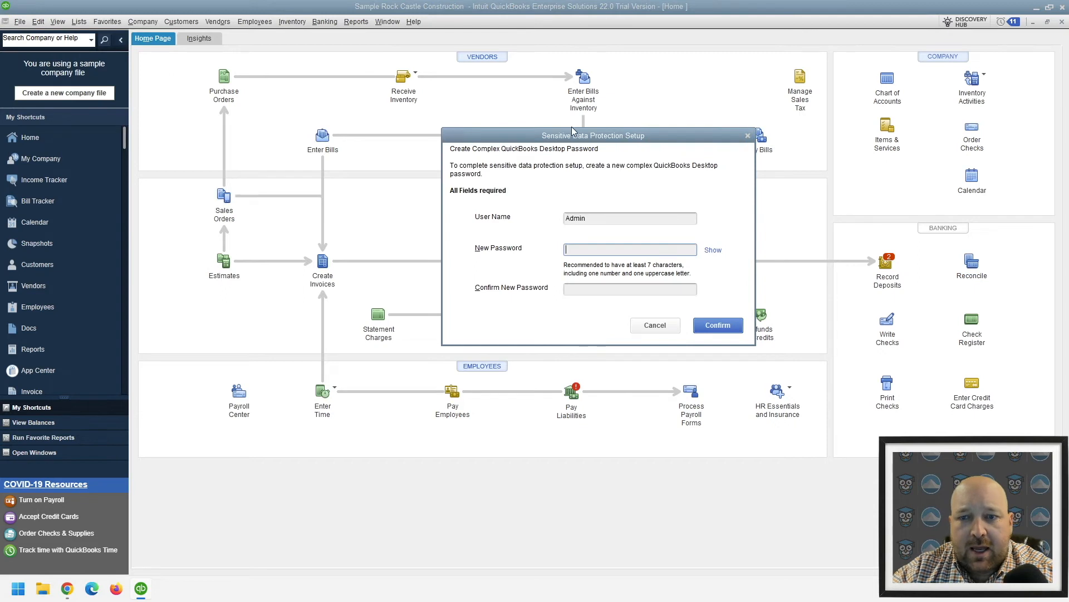
drag(562, 134, 460, 126)
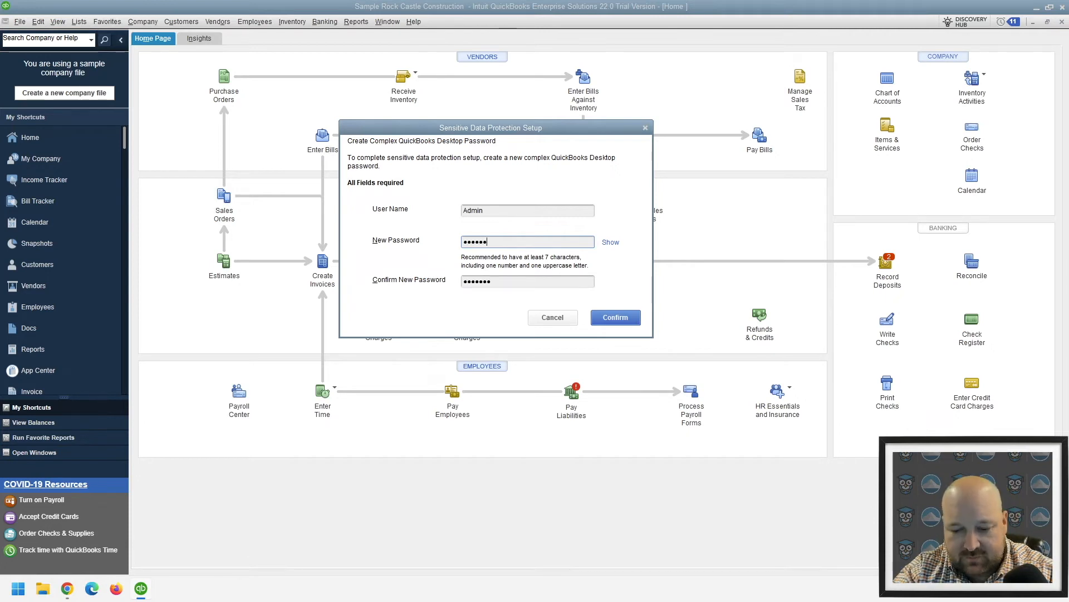
text(•••••)
key(Tab)
text(•••••••••••)
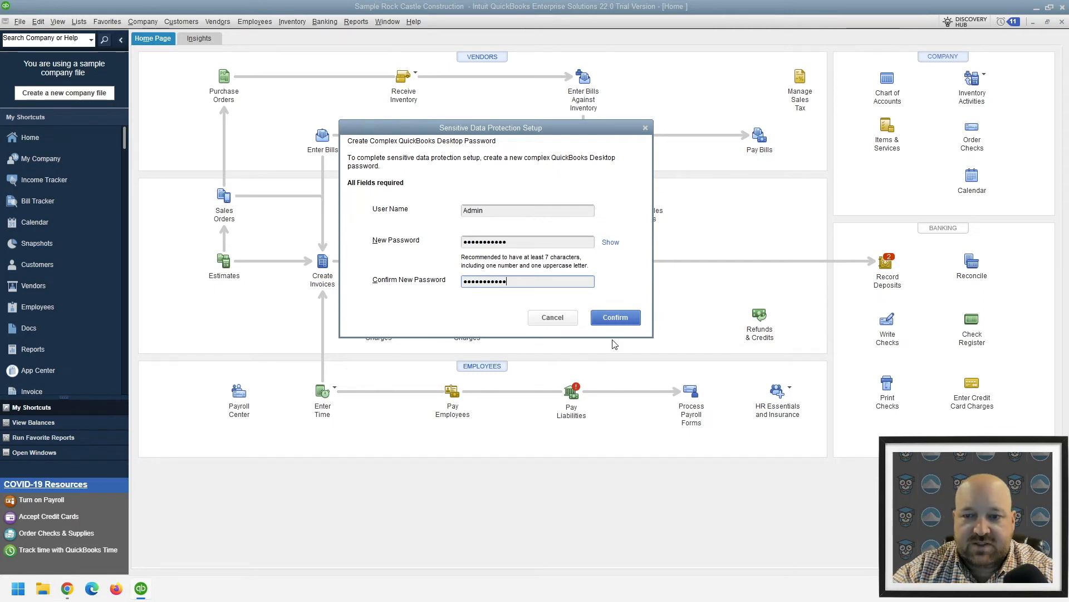
click(610, 315)
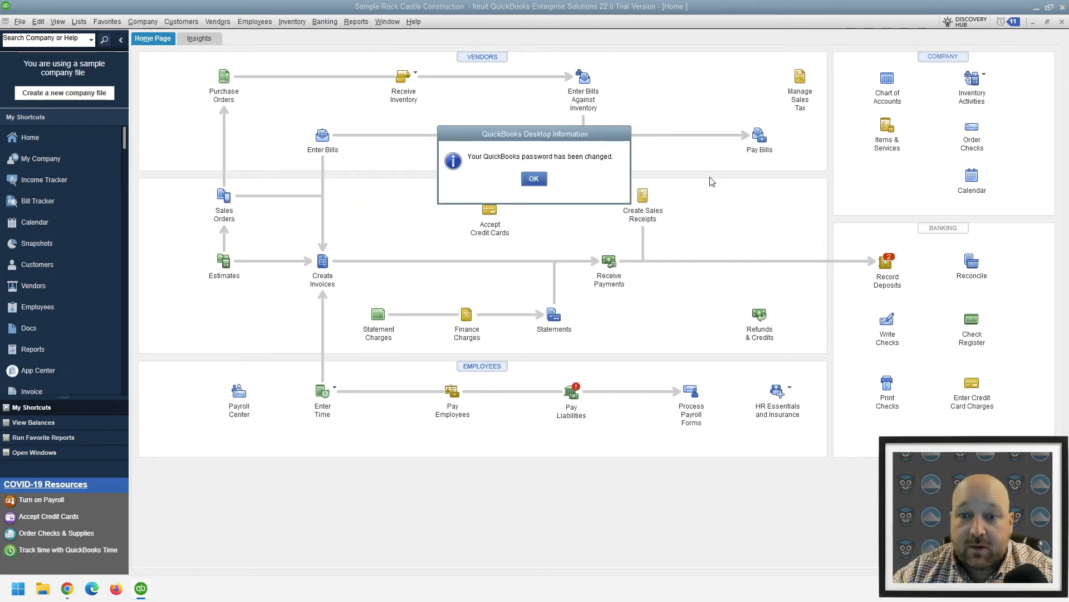
click(534, 179)
Choose to condense the company file by removing selected transactions, and continue to the transaction removal options
drag(309, 58, 316, 109)
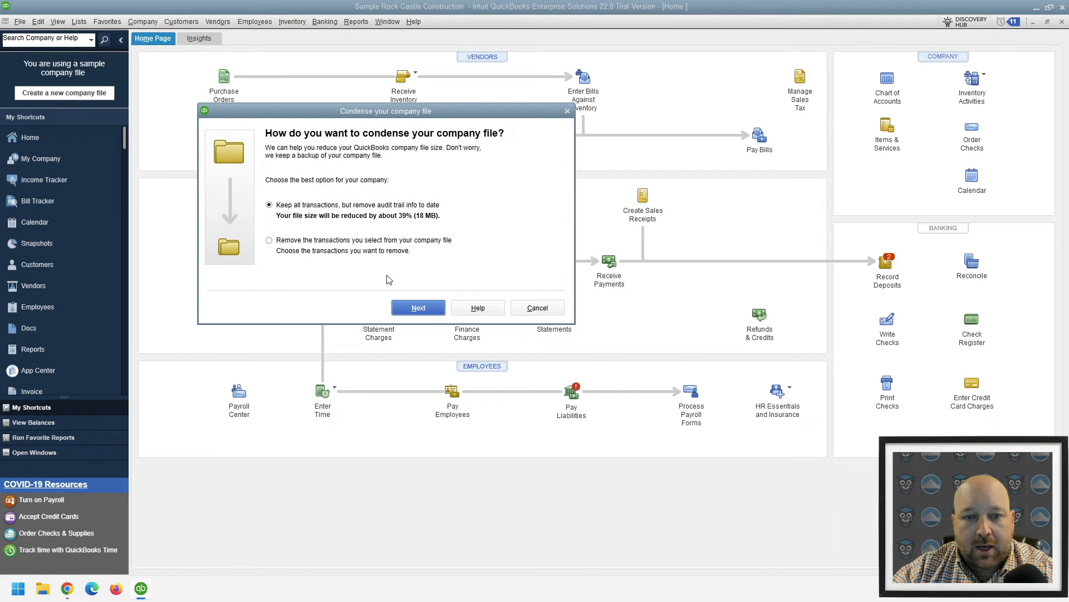
click(270, 241)
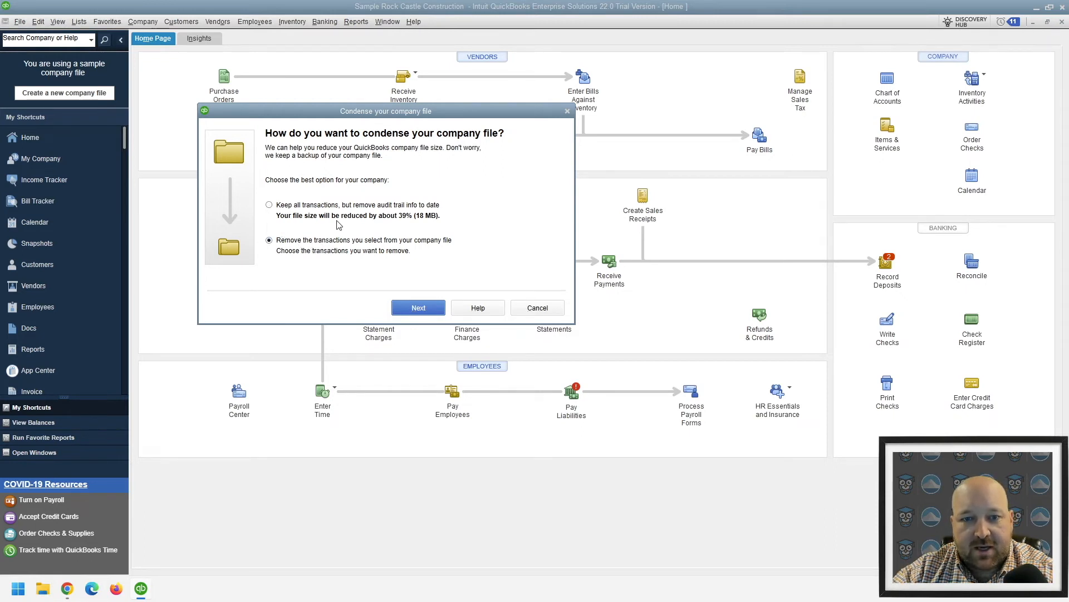
click(418, 307)
drag(351, 121, 382, 102)
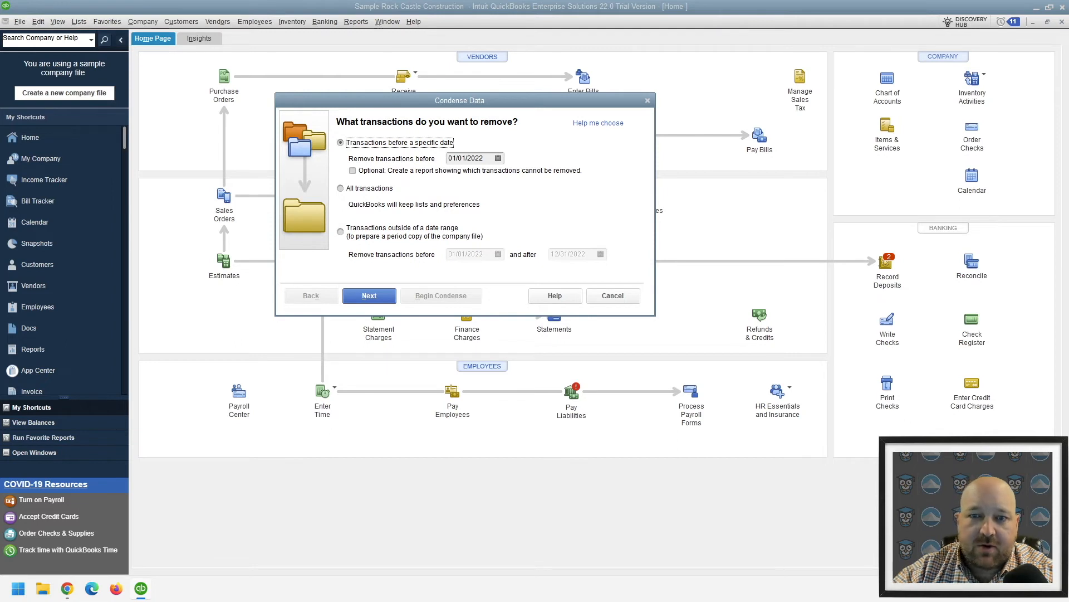
Try to remove transactions before 01/01/2020, including the optional report showing which transactions cannot be removed
click(498, 158)
click(458, 179)
click(458, 178)
click(459, 178)
click(458, 178)
click(483, 159)
key(BackSpace)
text(0)
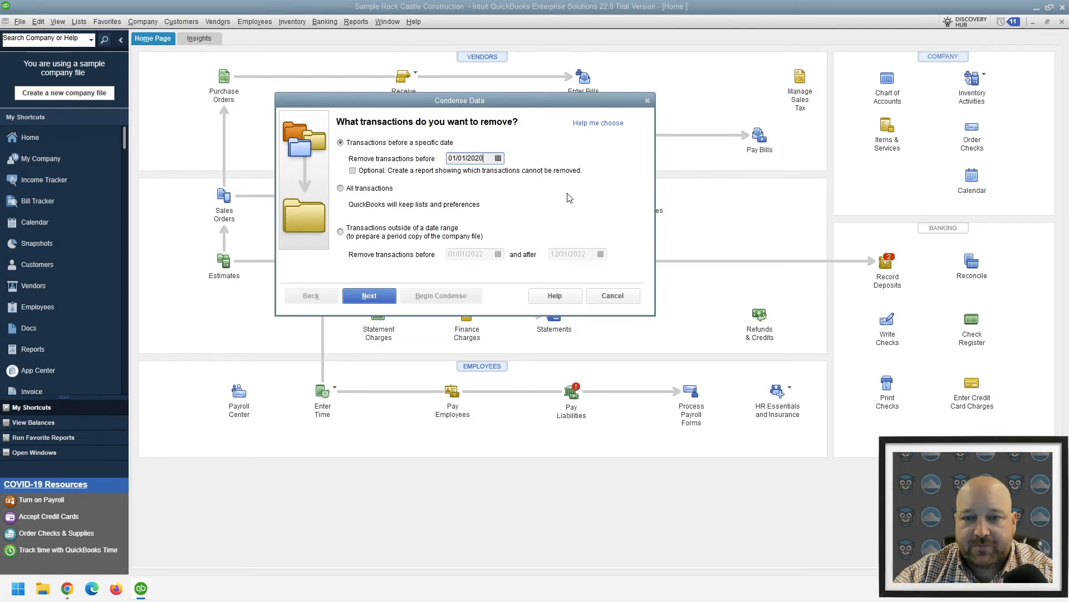
click(366, 144)
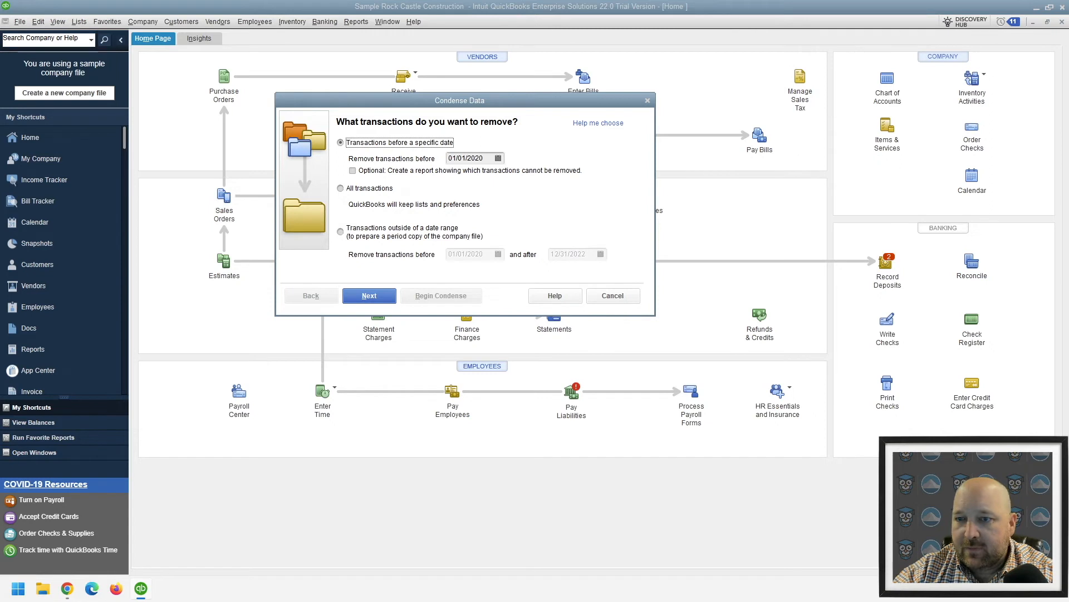
click(376, 171)
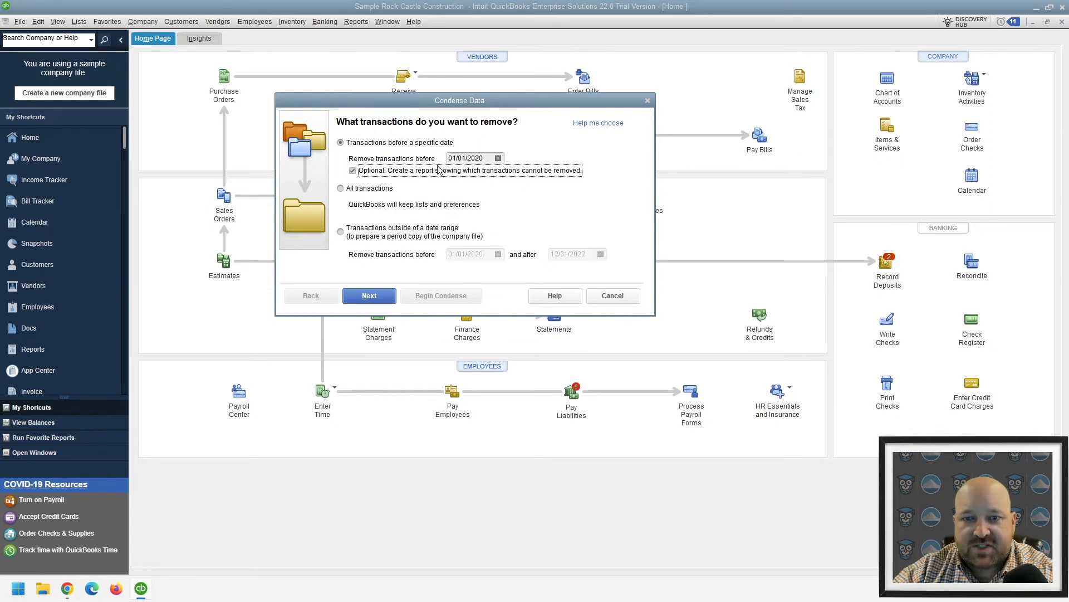
click(372, 296)
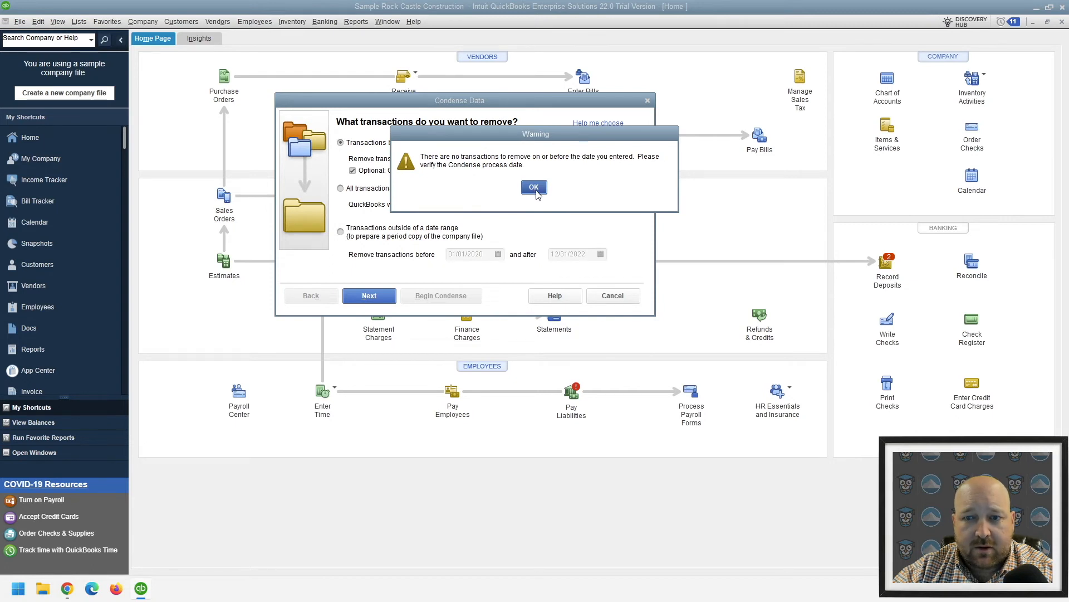
click(533, 187)
Try 01/01/2023 as the transaction removal date, and replace it with 01/01/2022 to continue to the inventory options
click(490, 158)
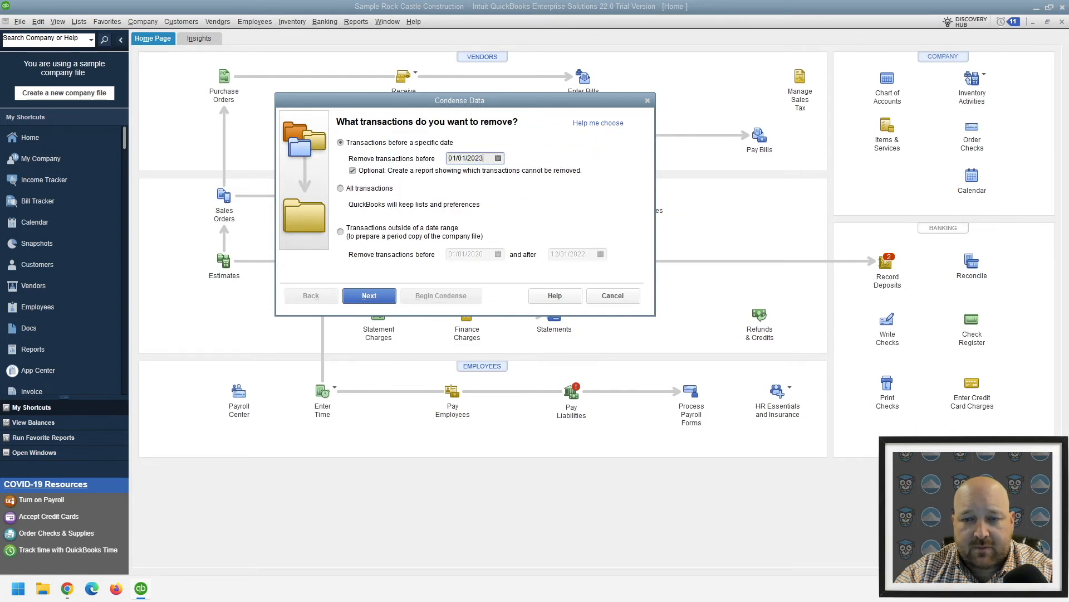
click(369, 296)
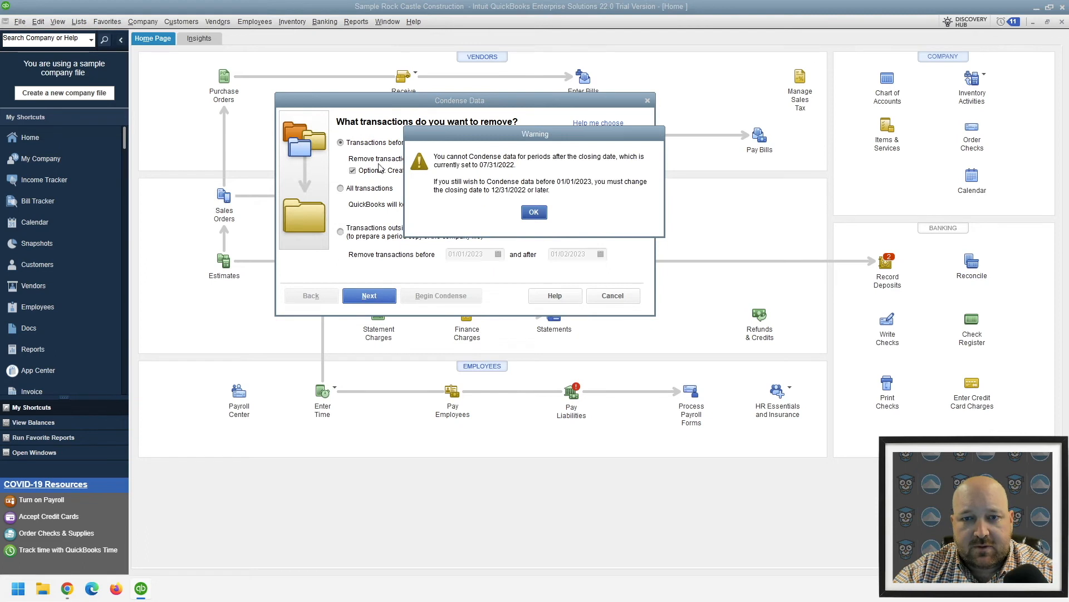
click(533, 213)
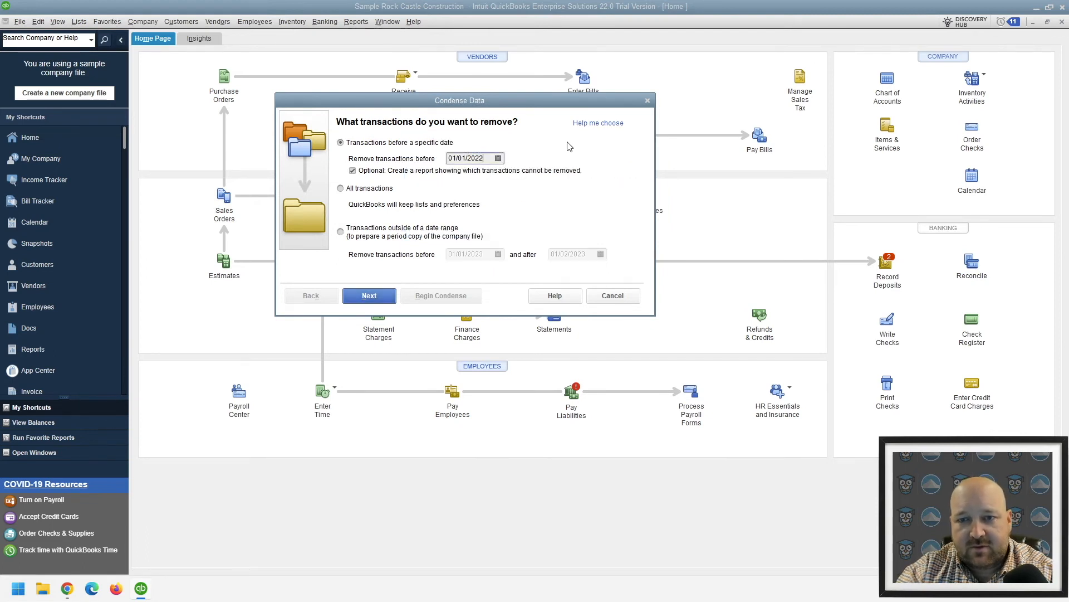
click(356, 295)
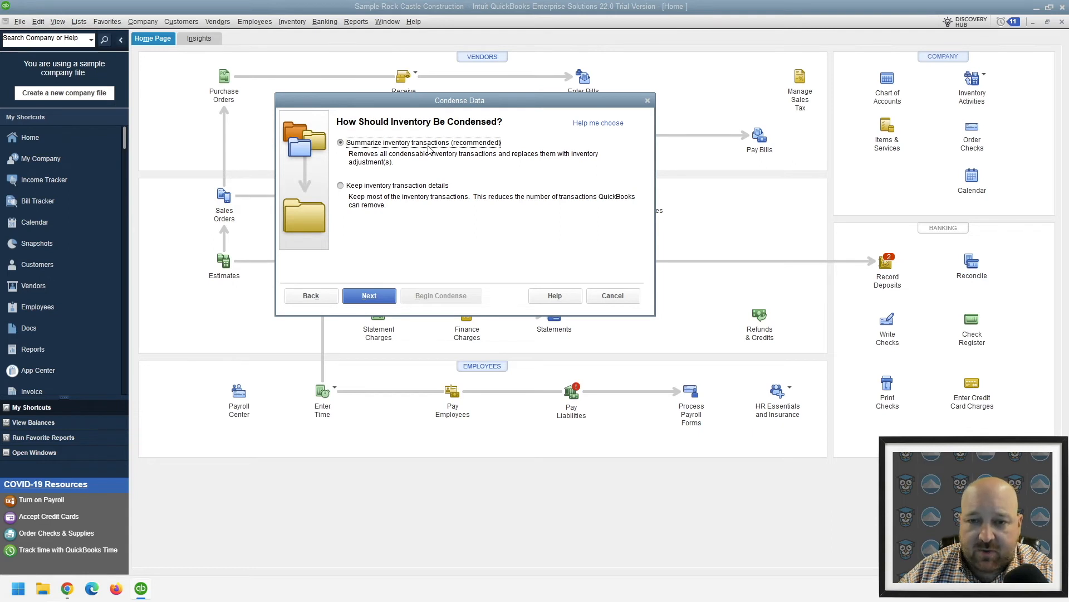
Keep summarized inventory and all recommended transaction types selected for removal, and cancel condensing before starting the analysis
click(364, 298)
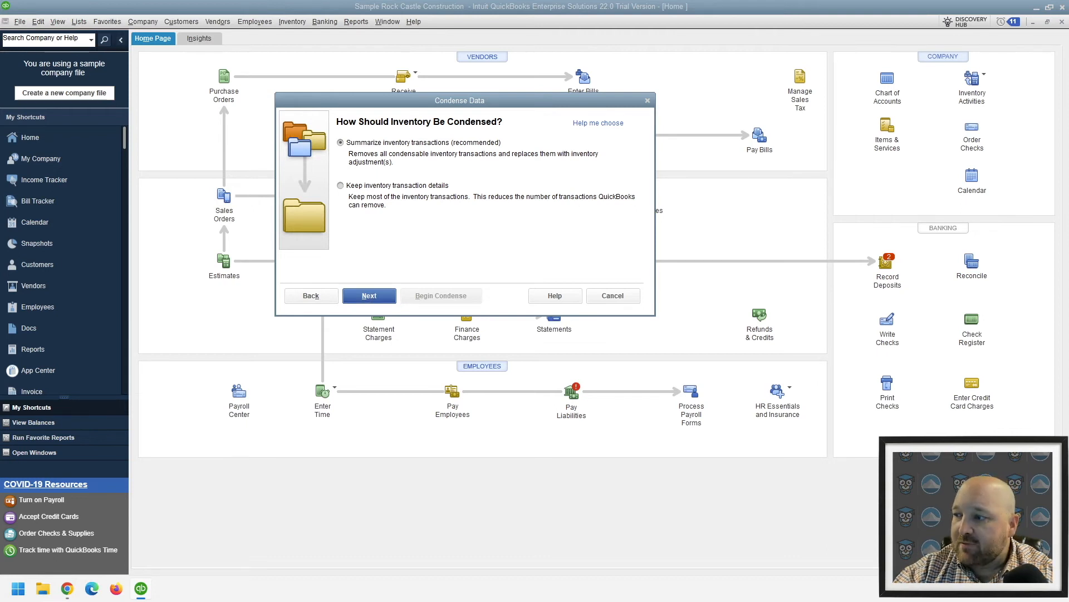
click(350, 298)
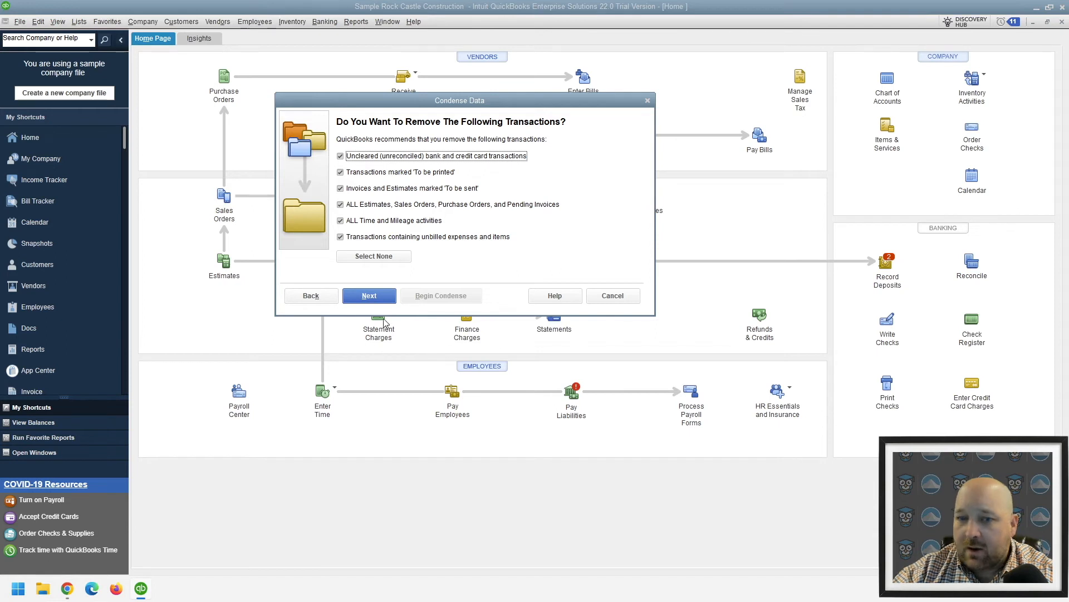
click(369, 295)
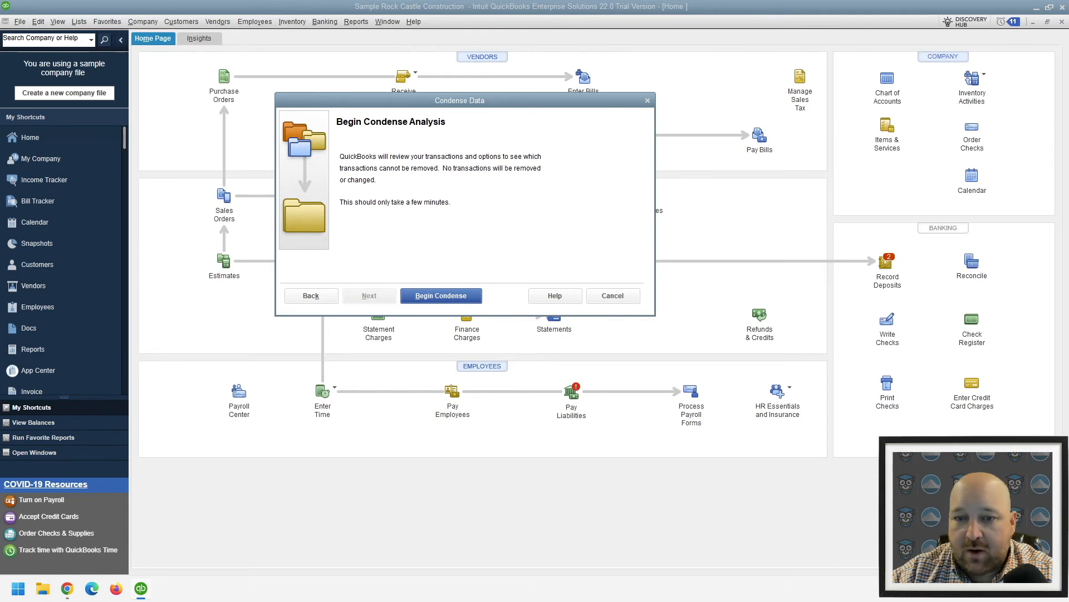
click(615, 296)
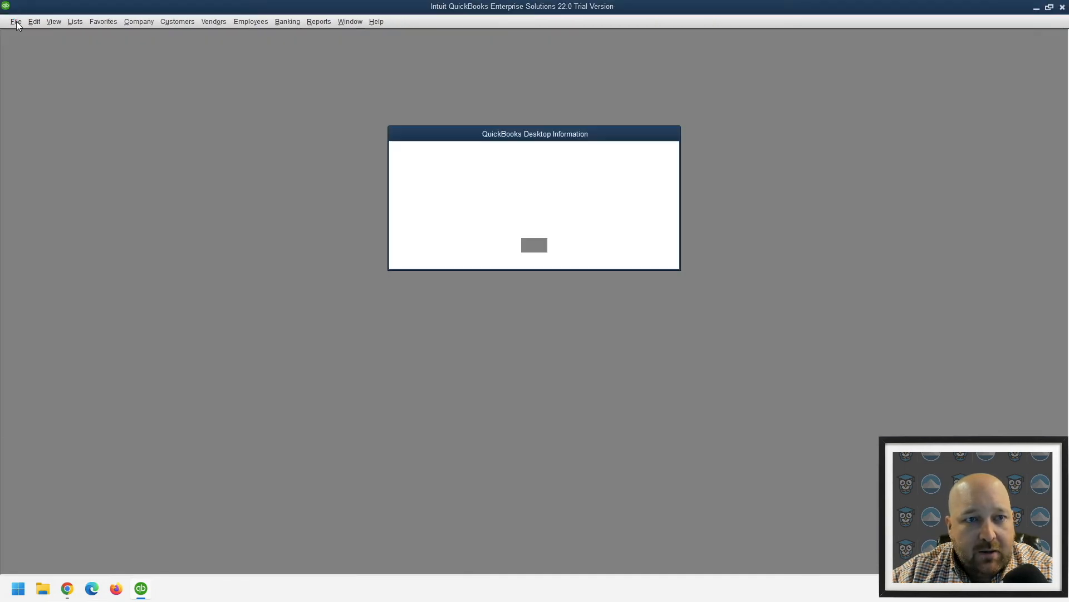
click(535, 245)
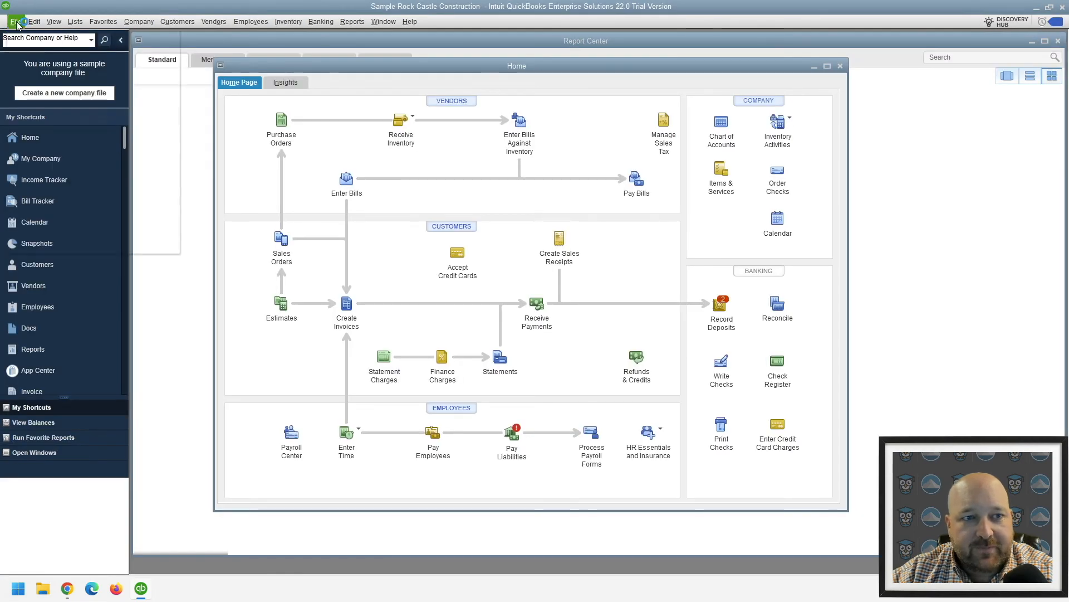
Examine the company file utilities, including Condense Data and Copy Company File for QuickBooks Online, without running any of them
click(15, 21)
mouse_move(81, 130)
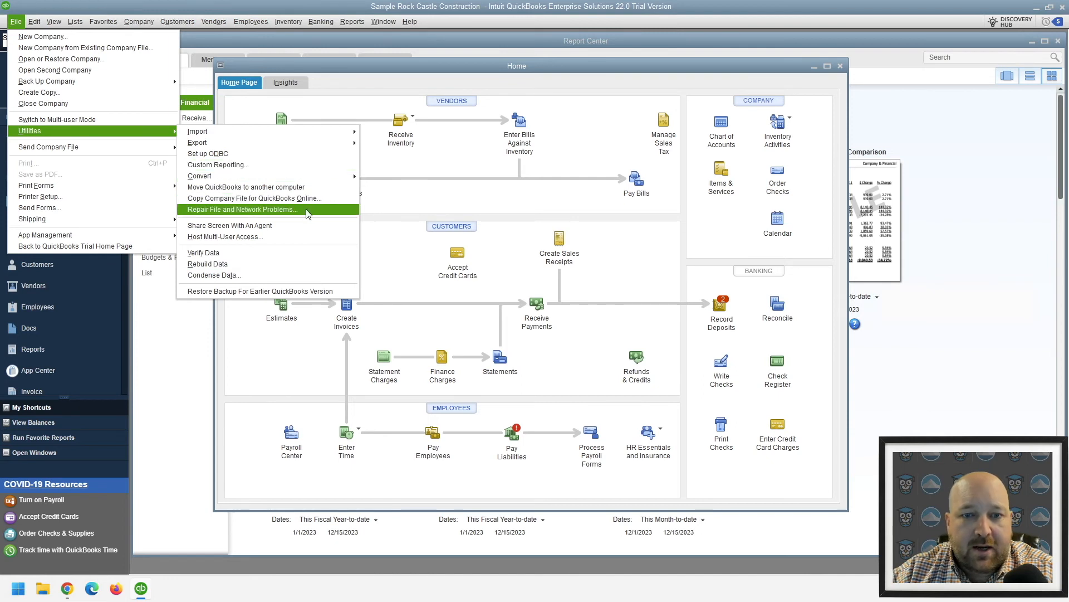
key(Escape)
key(Escape)
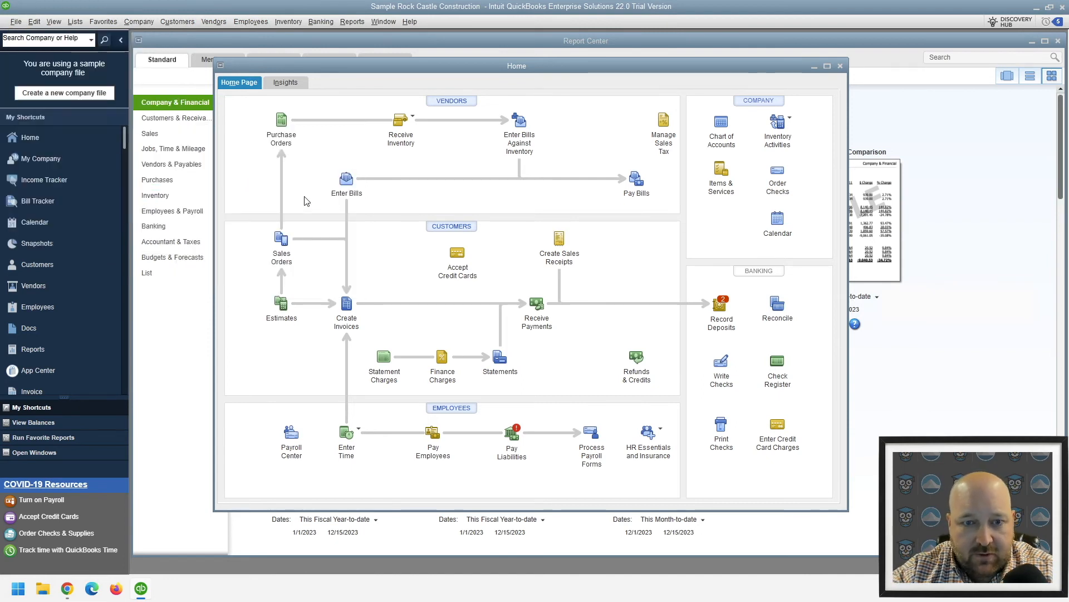
click(16, 21)
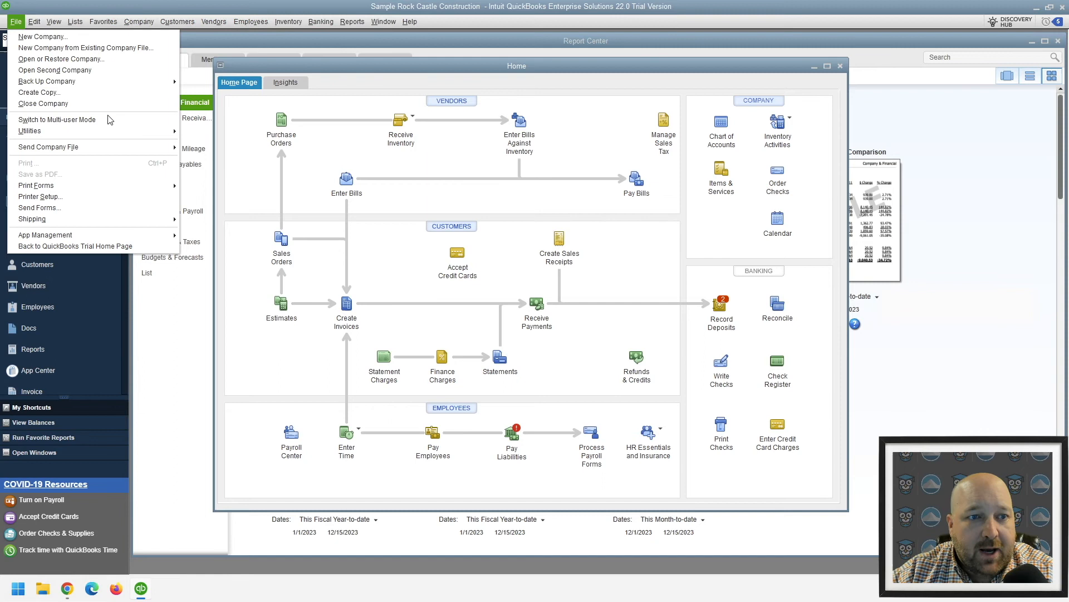
mouse_move(102, 133)
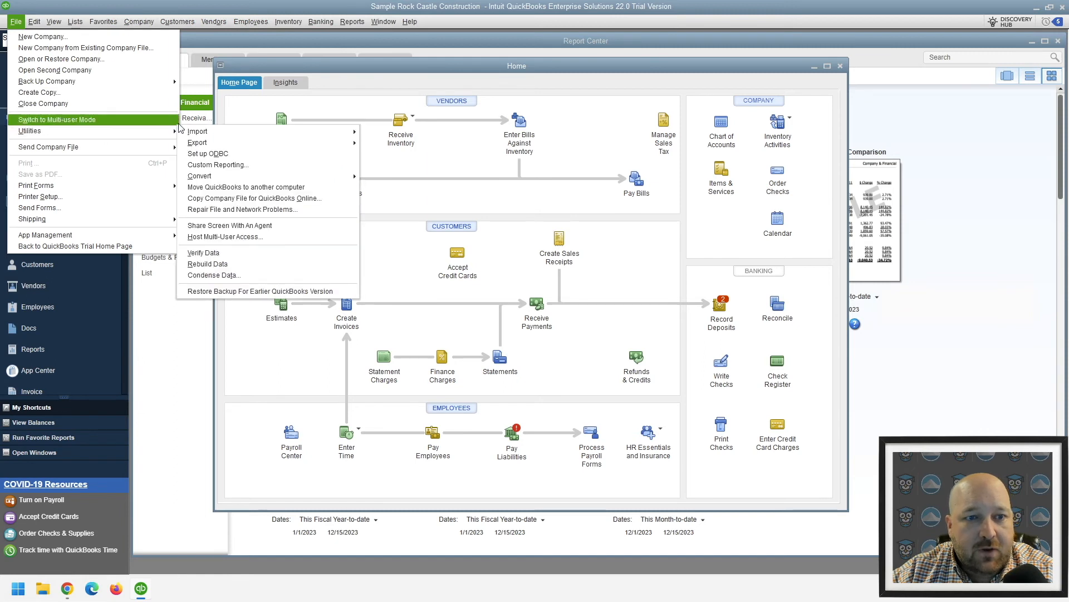
click(257, 198)
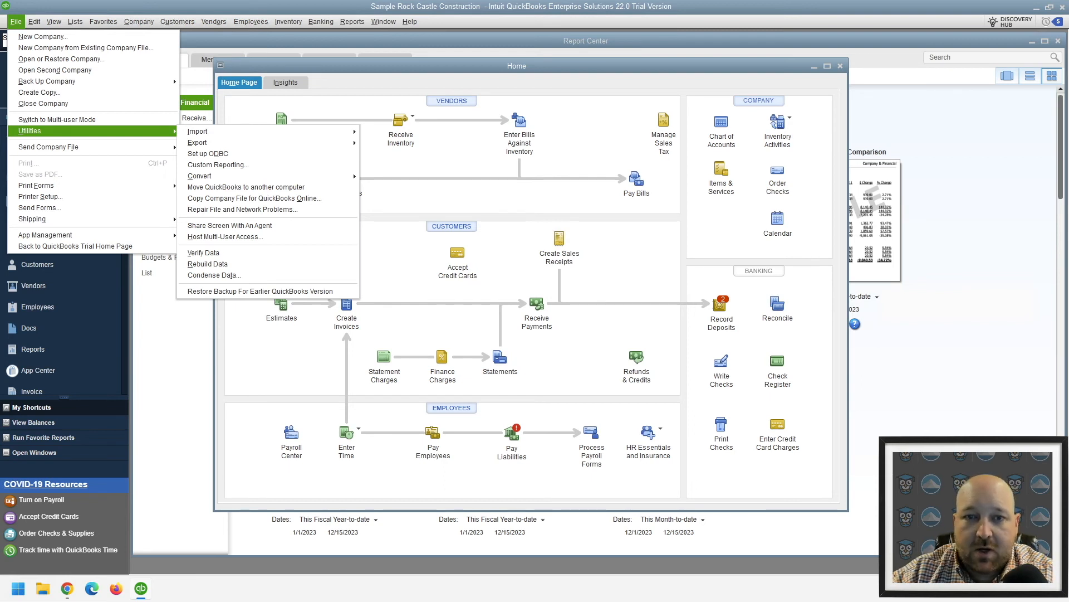
key(Escape)
key(Escape)
Review the company-wide accounting preferences, including the closing date section, and cancel without changes
click(34, 21)
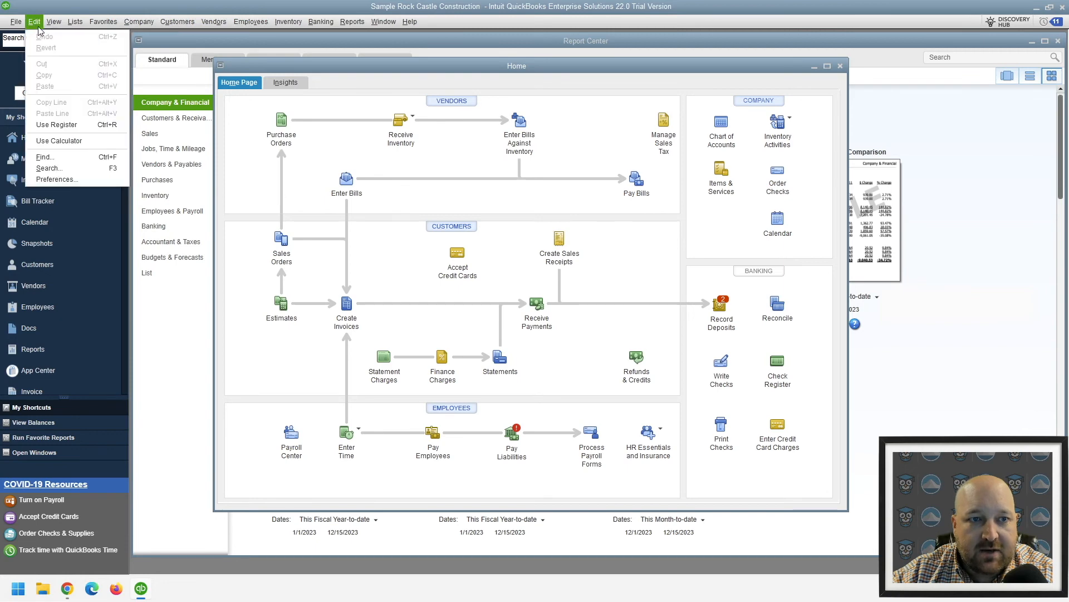
click(54, 179)
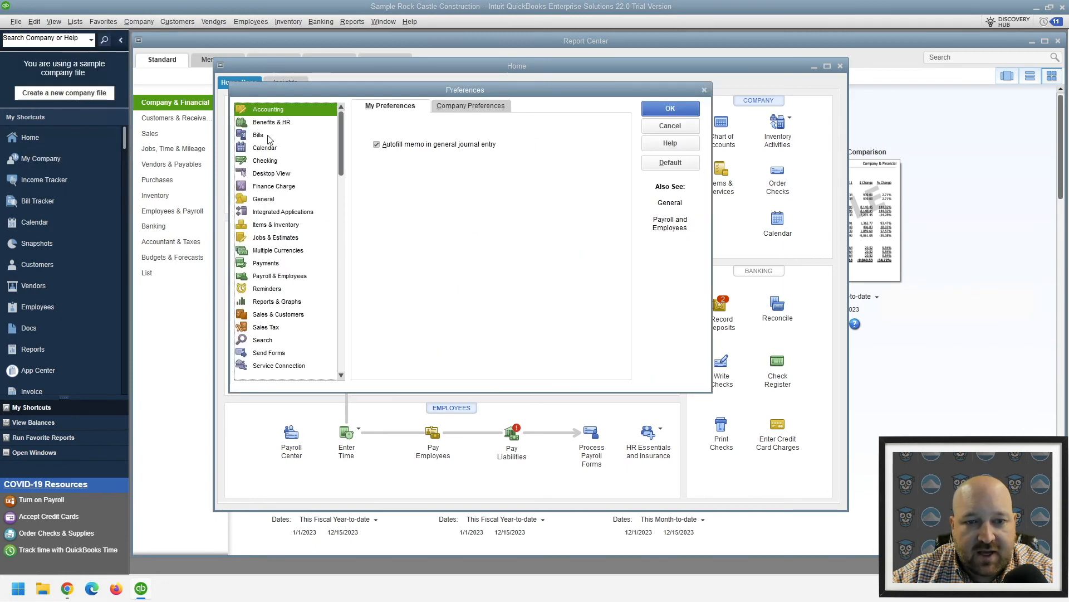
click(479, 104)
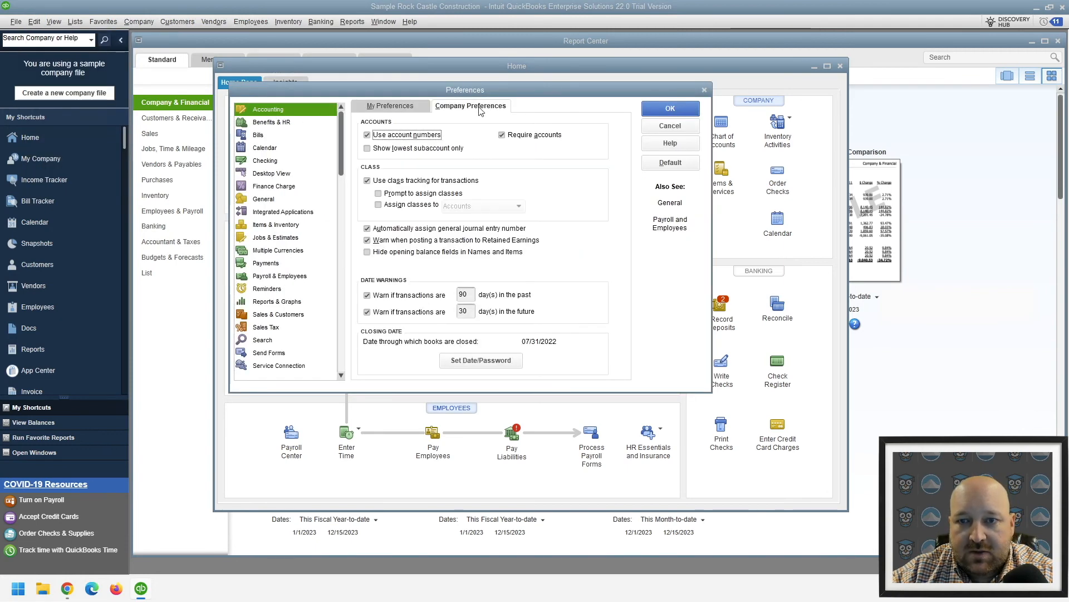
click(681, 129)
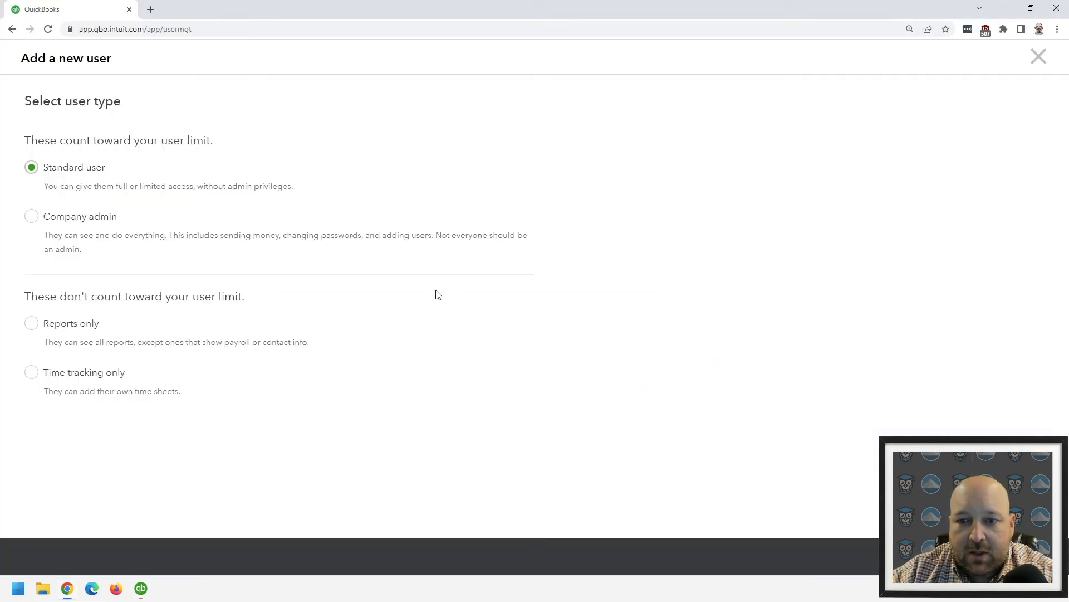
click(146, 599)
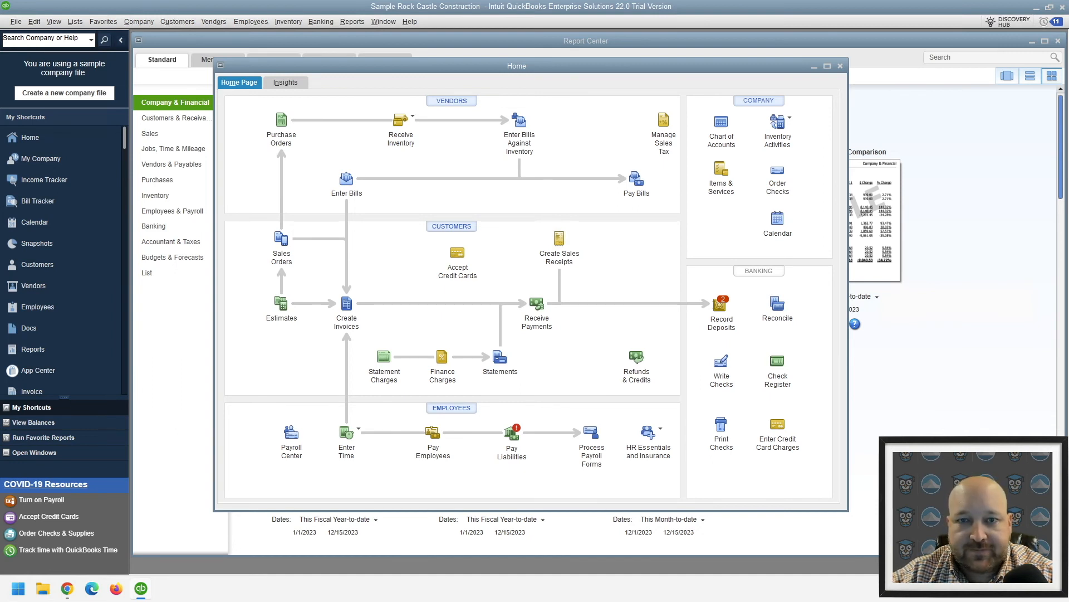
Open the Write Checks window for the Checking account, view the previous check, and close the window
click(321, 22)
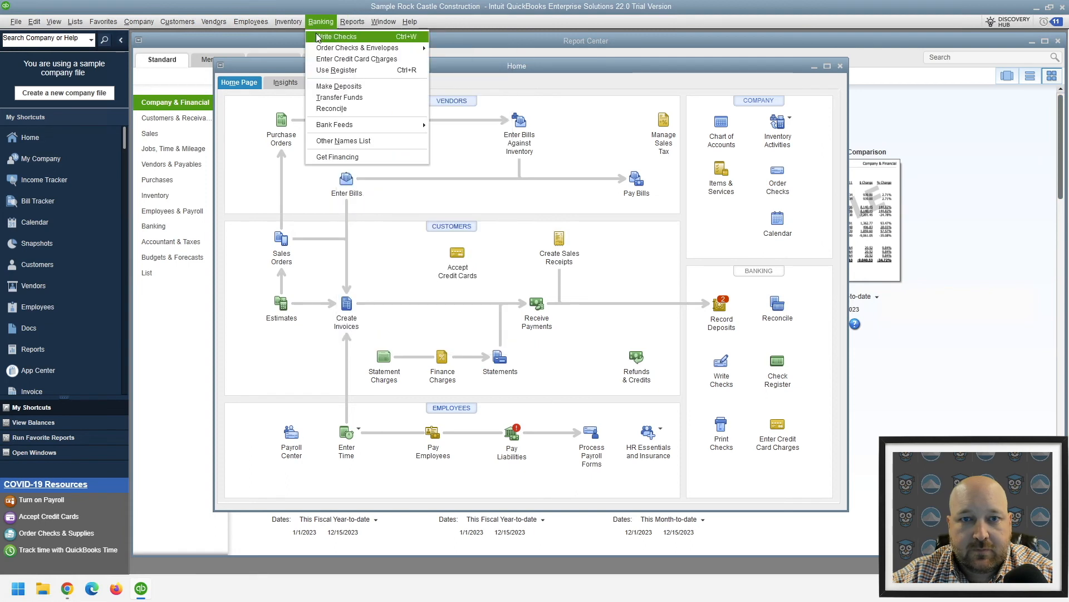
click(318, 37)
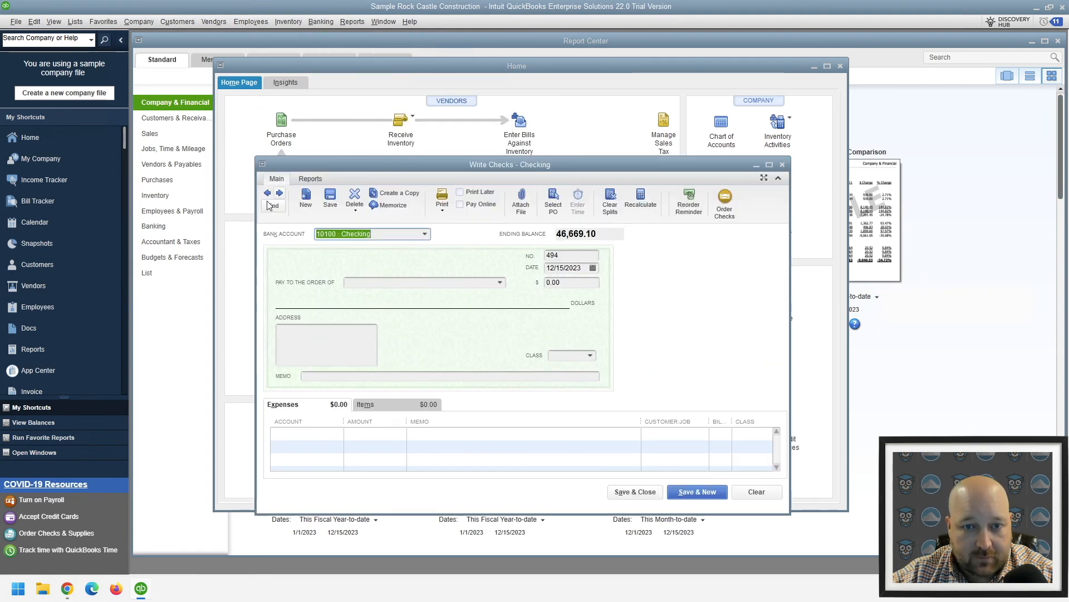
click(268, 192)
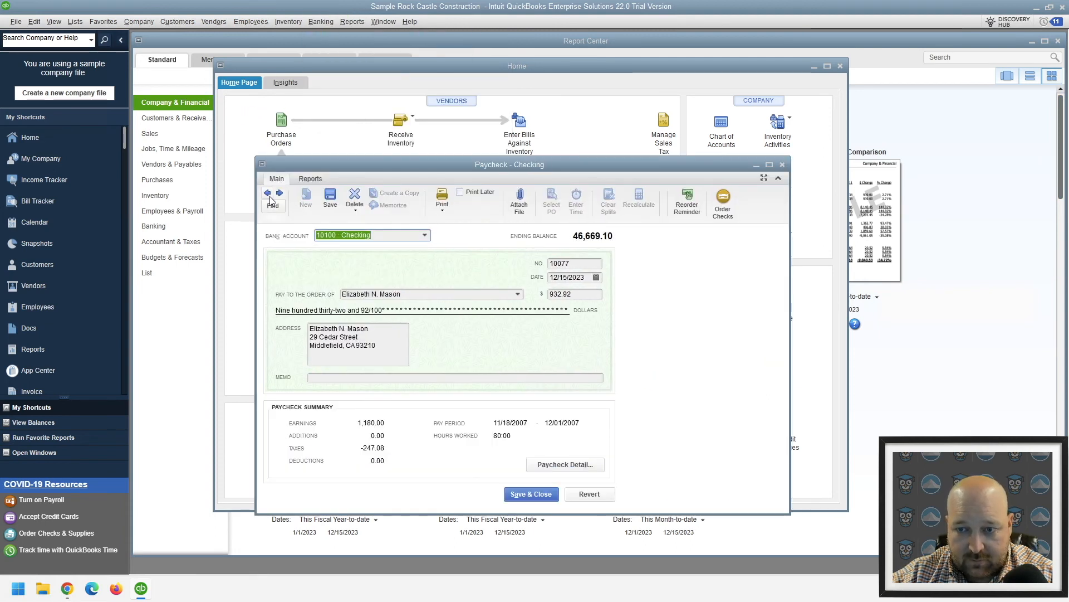
click(782, 165)
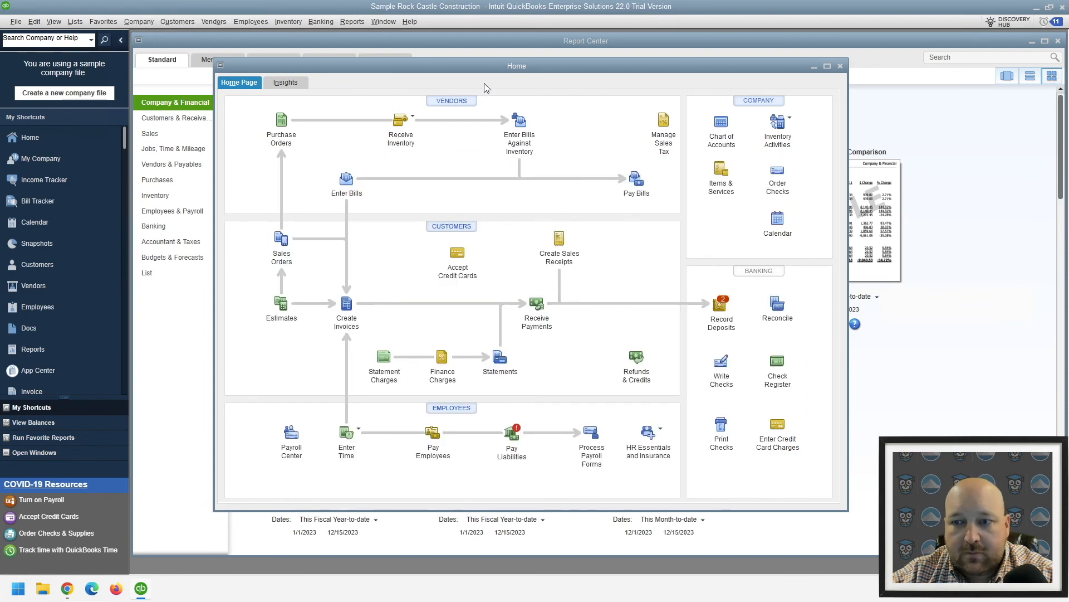
Open the Check Detail report from the banking reports
click(349, 21)
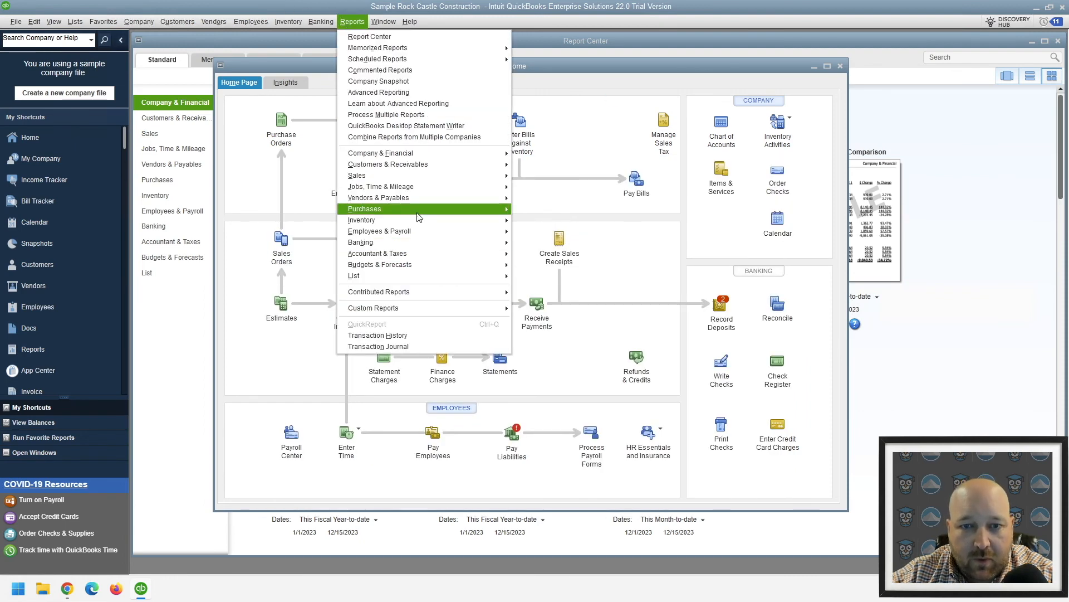
mouse_move(419, 217)
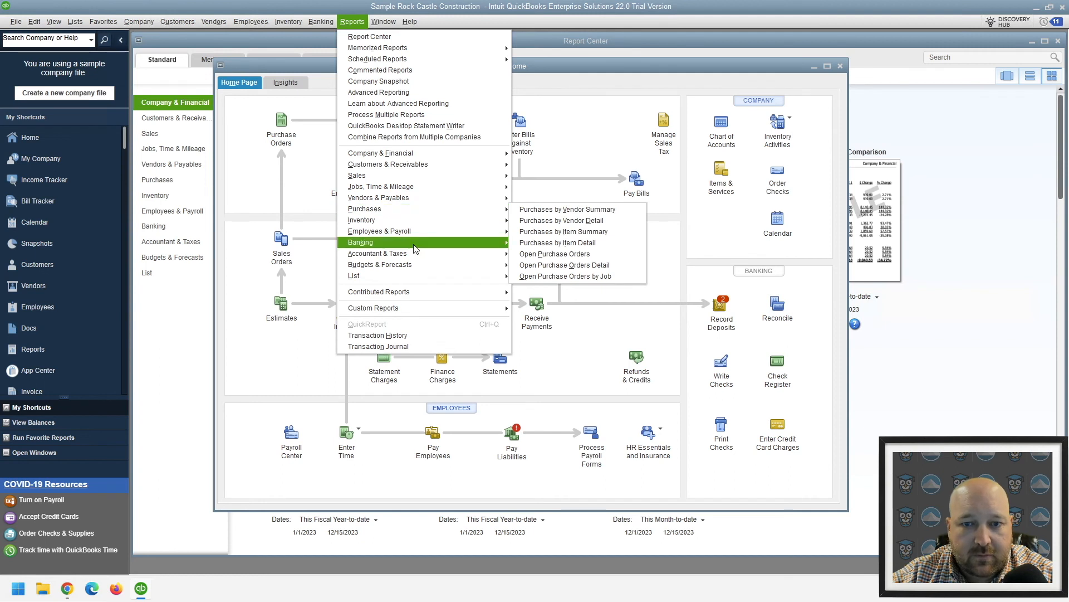
mouse_move(416, 245)
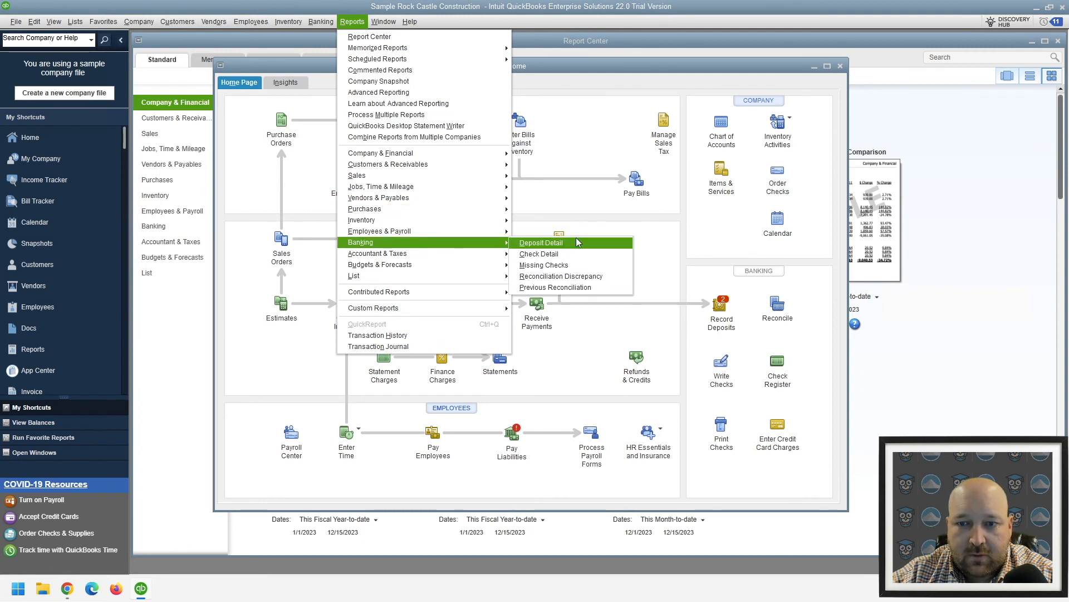
mouse_move(394, 199)
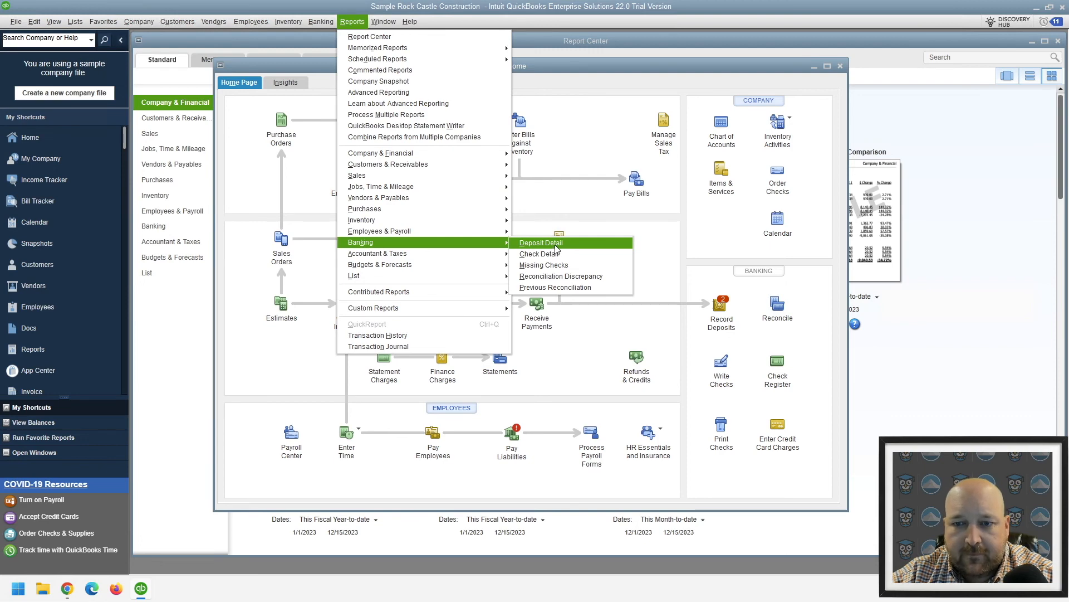
click(551, 254)
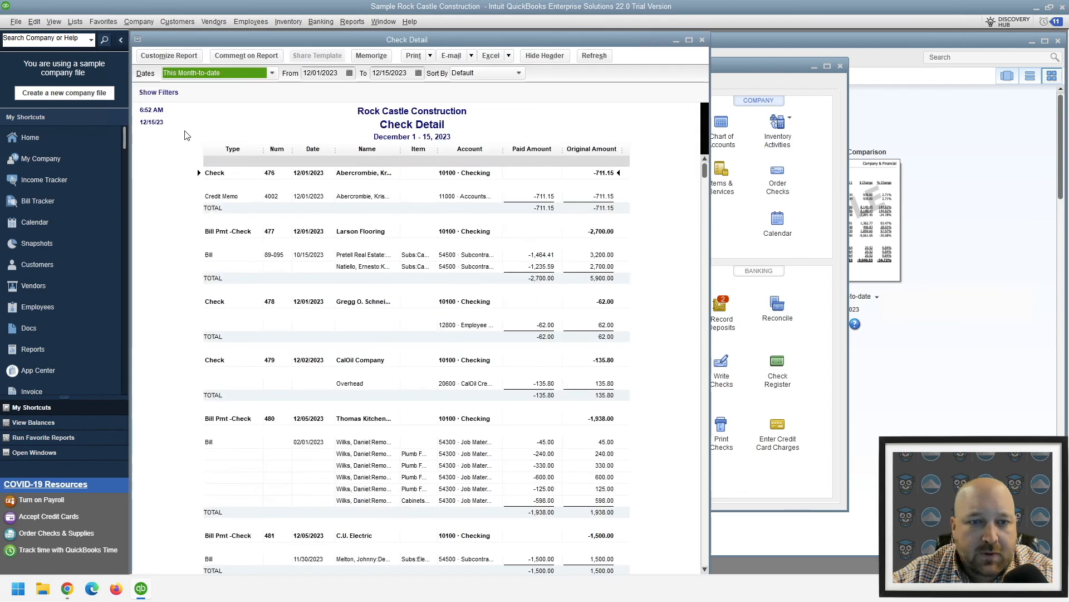
Set the Check Detail report's date range from 01/01/2022 to 12/31/2022
click(272, 74)
click(271, 76)
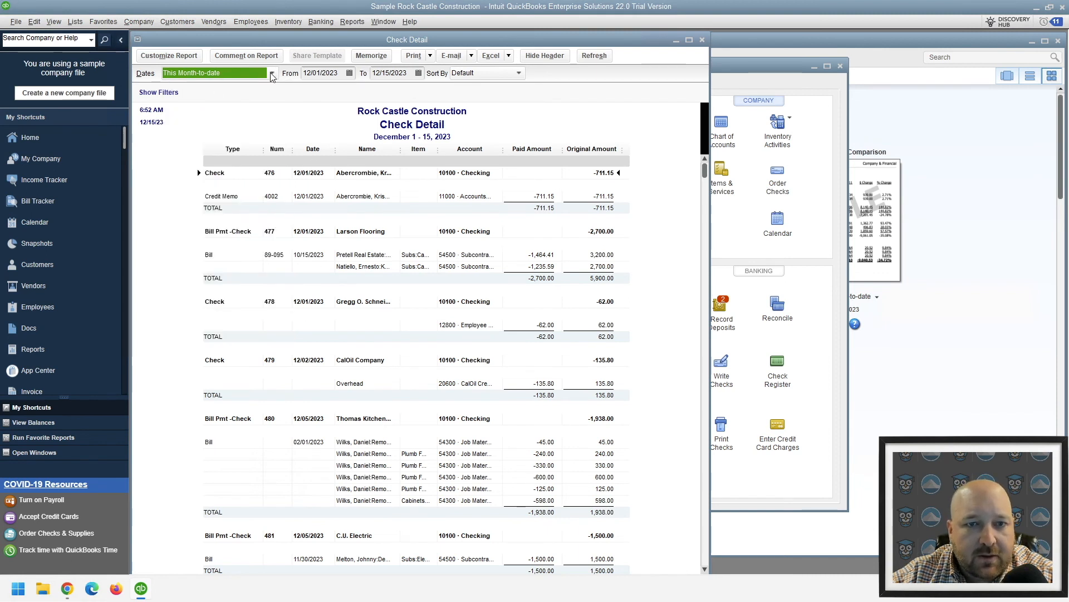
click(272, 76)
click(322, 73)
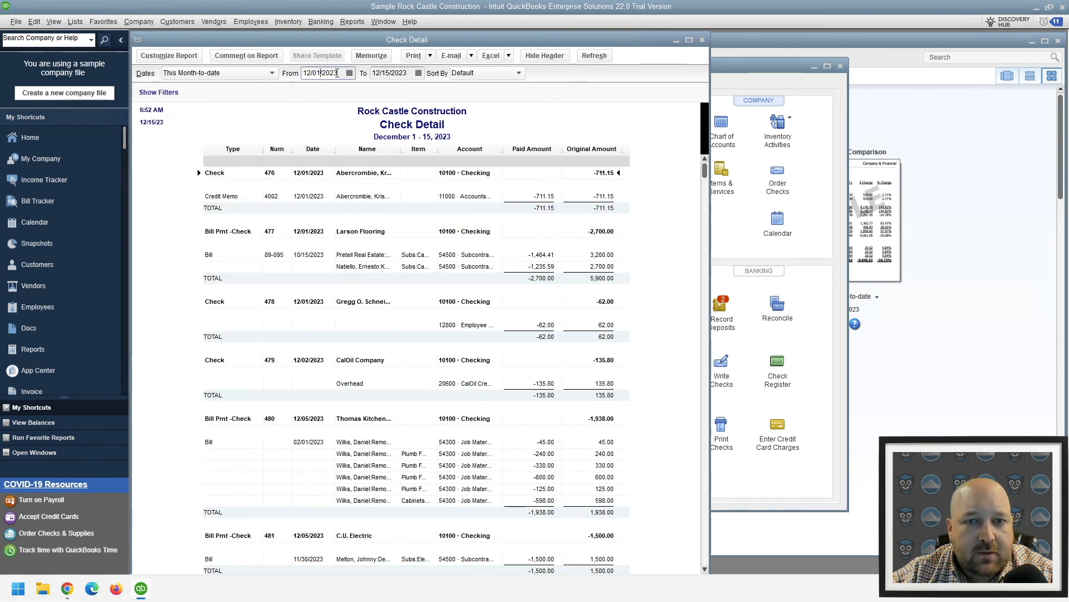
key(BackSpace)
key(BackSpace)
key(BackSpace)
key(BackSpace)
key(BackSpace)
key(BackSpace)
key(BackSpace)
key(BackSpace)
key(BackSpace)
key(BackSpace)
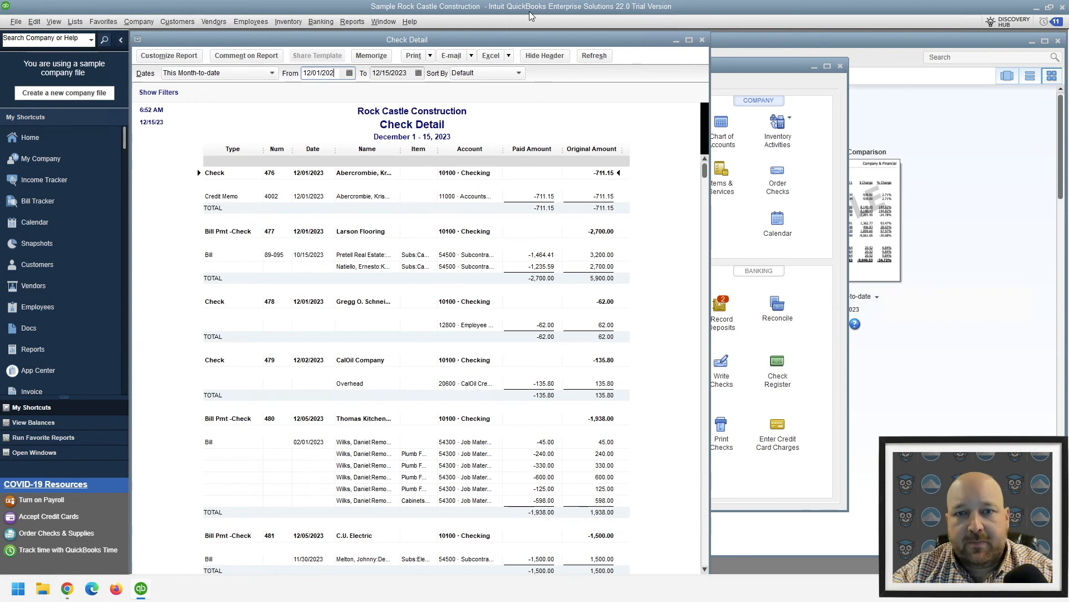
text(01/01/2022)
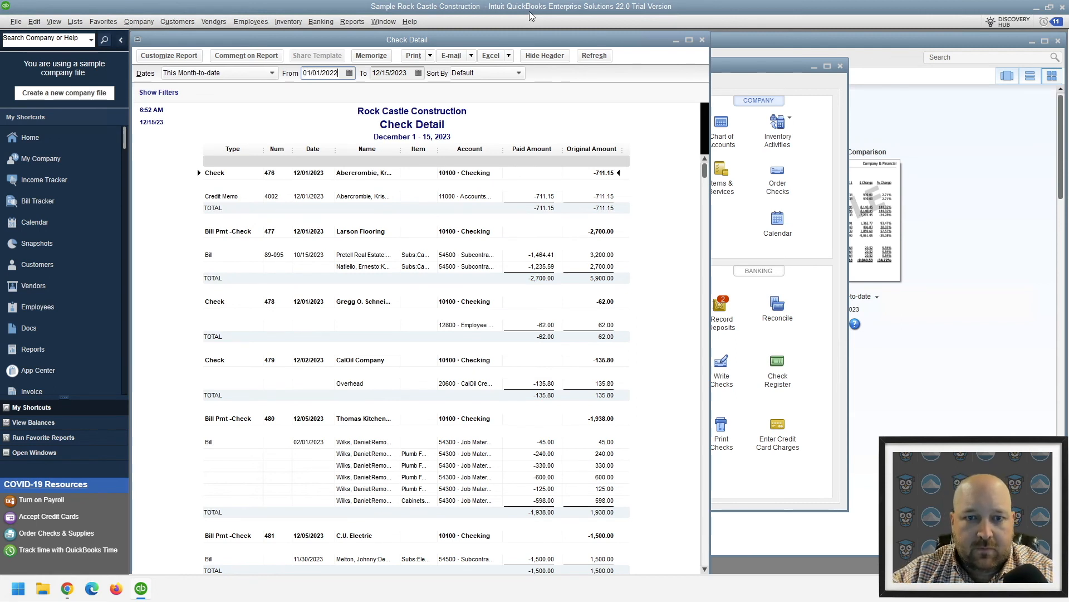
key(Tab)
text(12/31/2022)
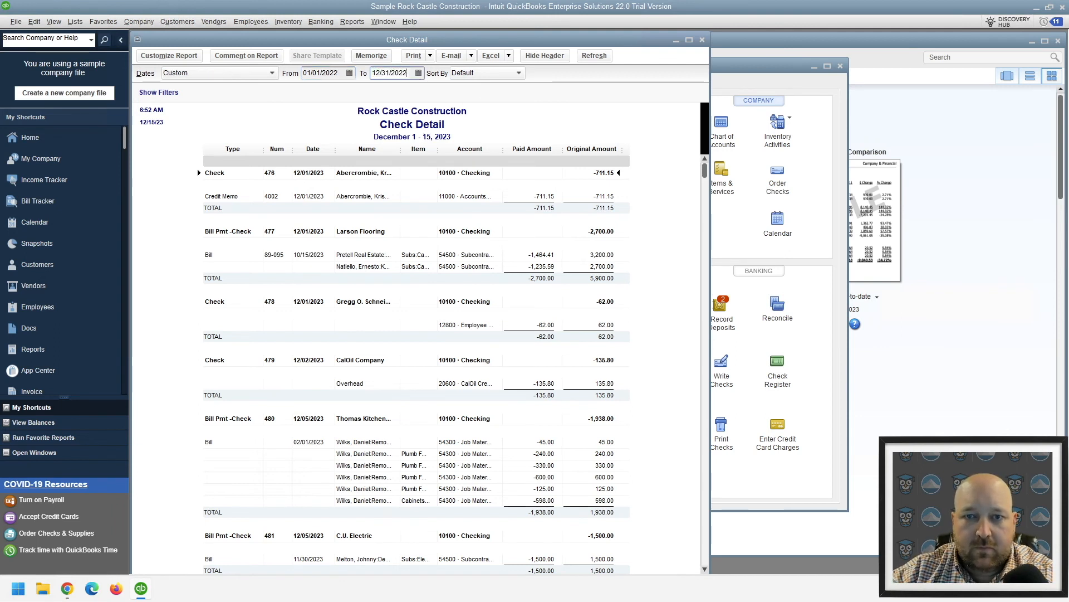
key(Tab)
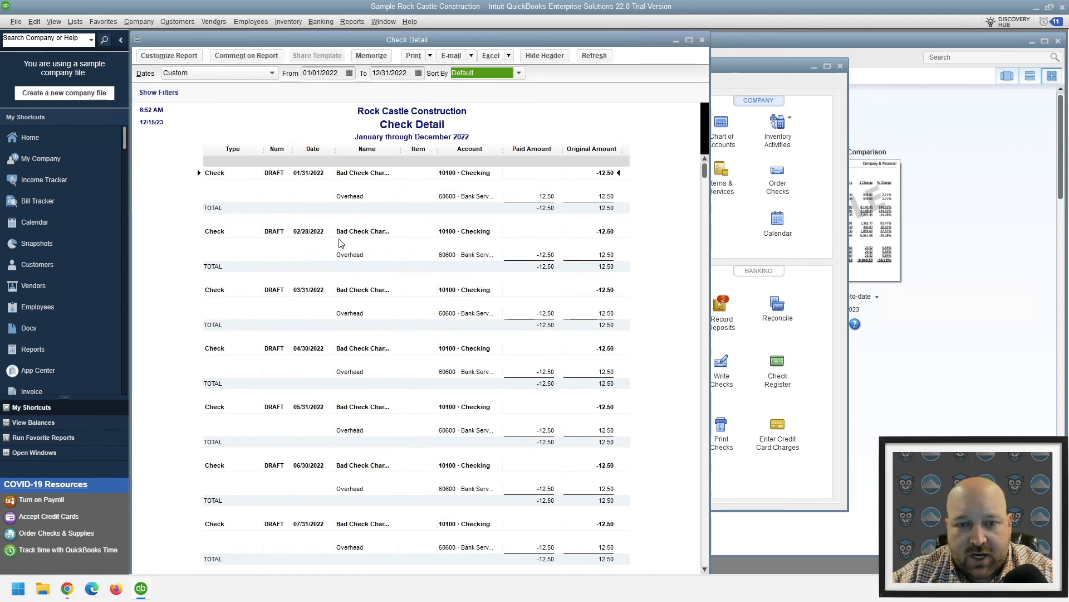
Void Federal Treasury check 103 dated 01/15/2022, save it, and accept changing the reconciled transaction
scroll(387, 396, down, 12)
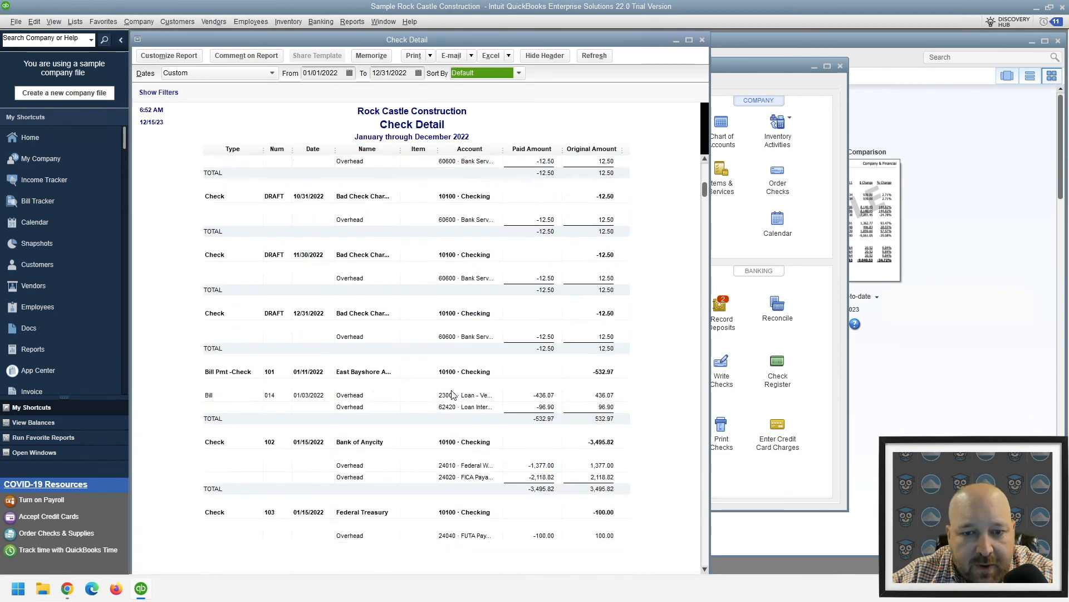
scroll(453, 395, down, 6)
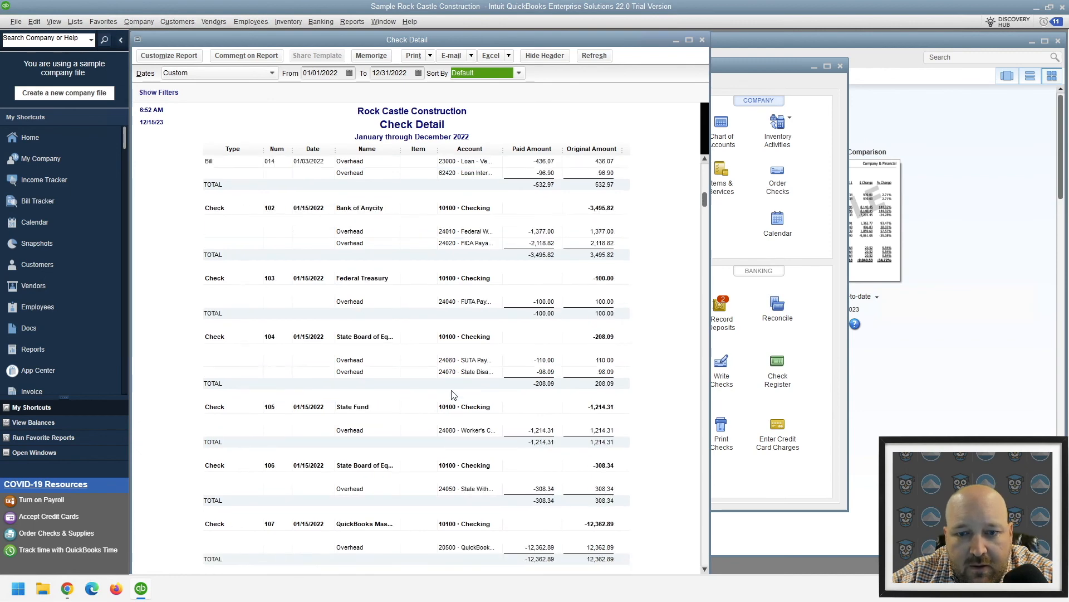
double_click(361, 278)
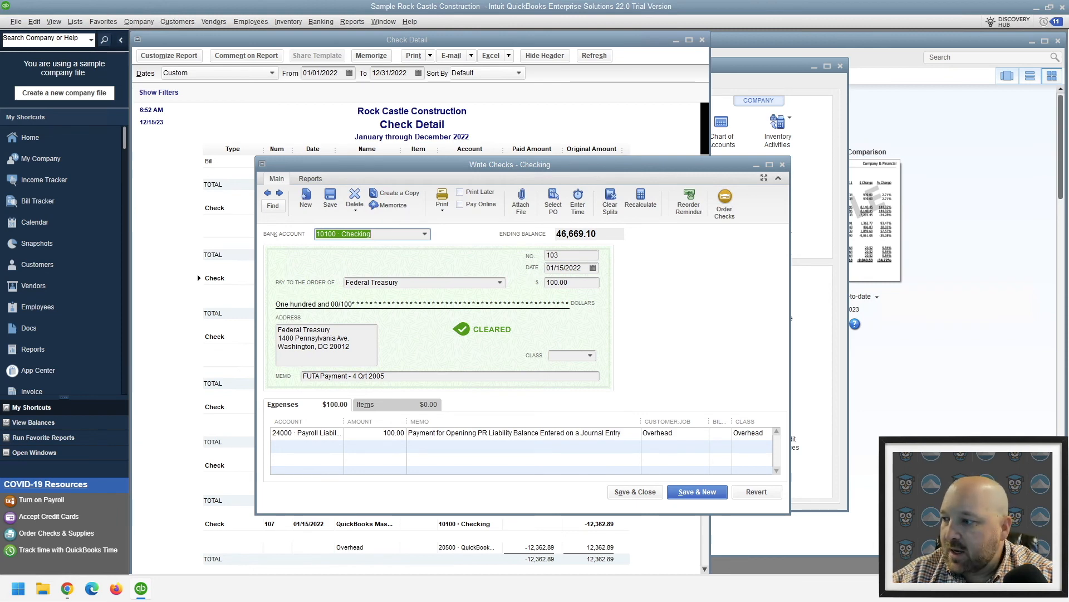
right_click(704, 291)
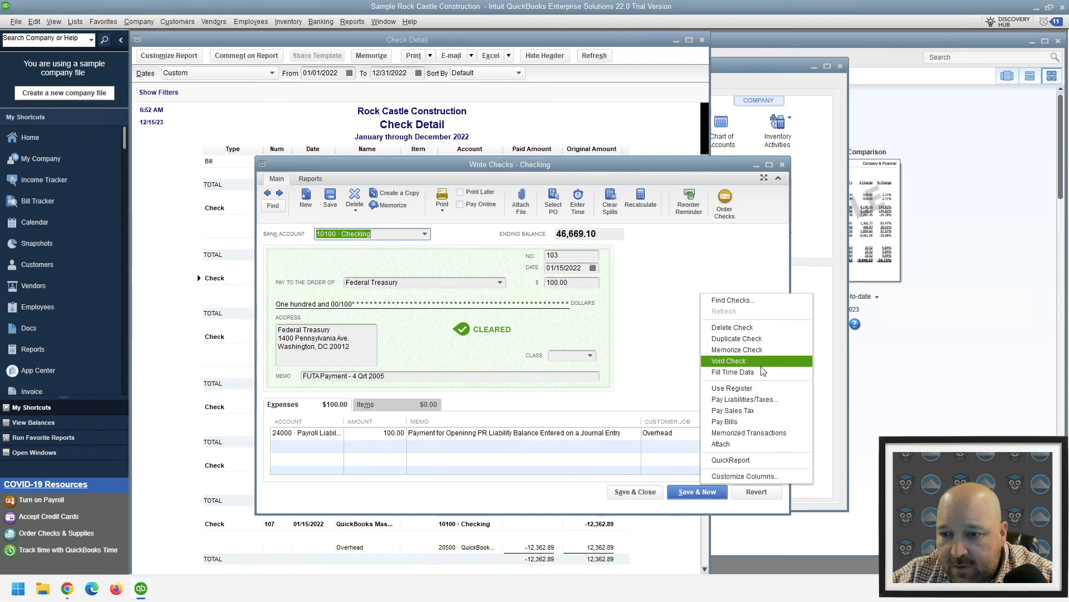
click(729, 361)
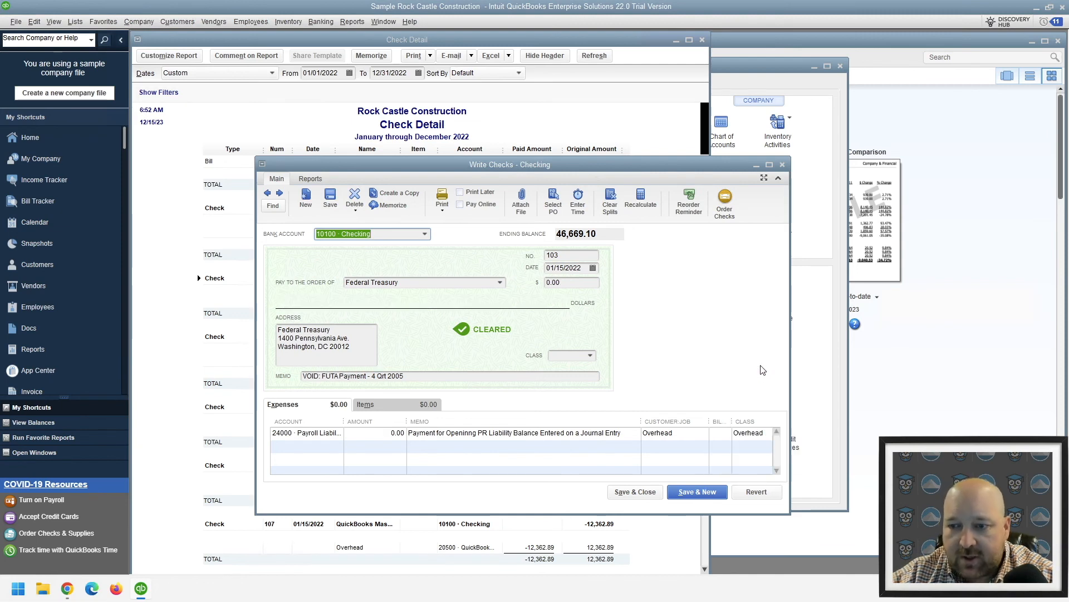
click(629, 494)
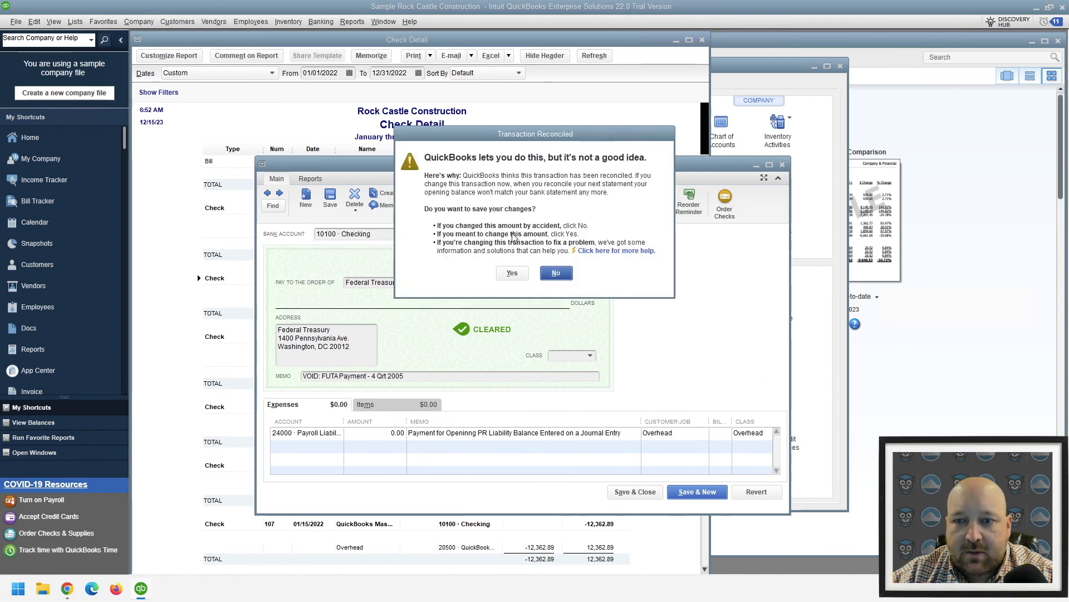
click(512, 274)
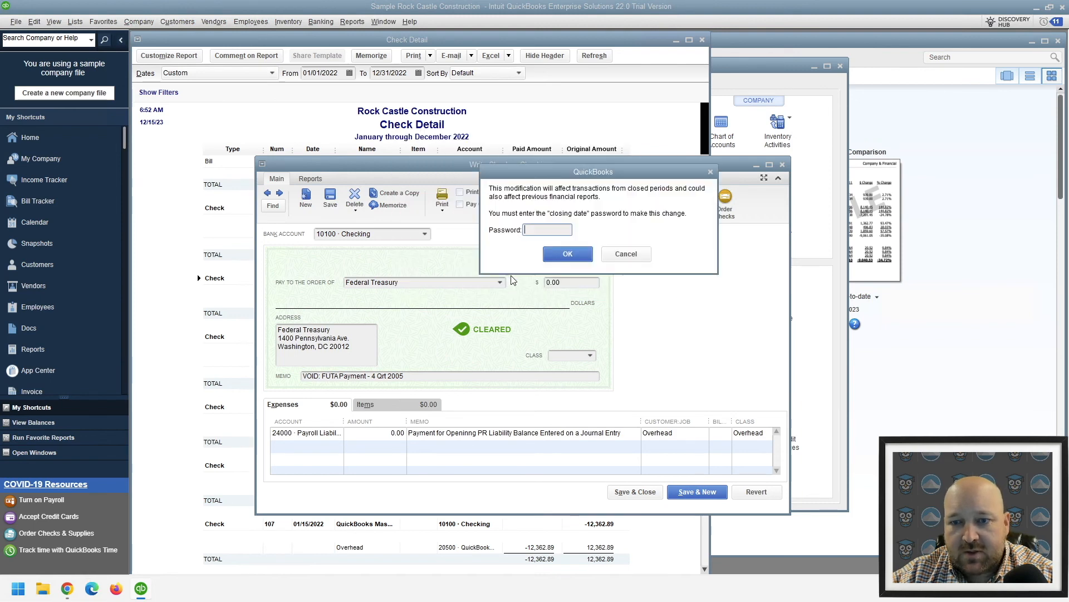
Enter the closing date password to authorize voiding the Federal Treasury check in the closed period
text(••••)
key(BackSpace)
key(BackSpace)
key(BackSpace)
key(BackSpace)
text(••••••)
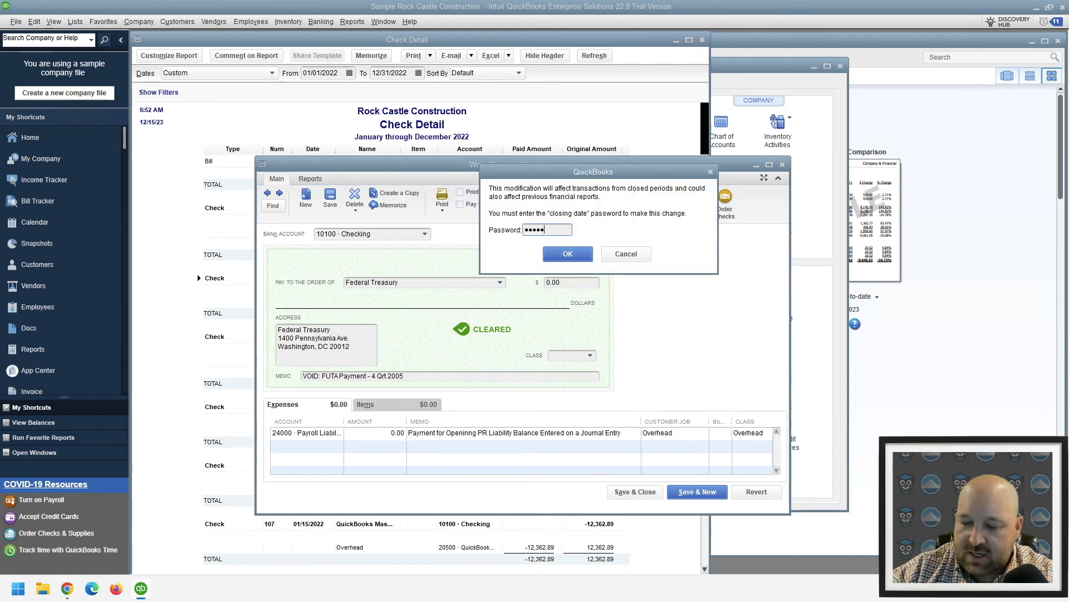
key(Return)
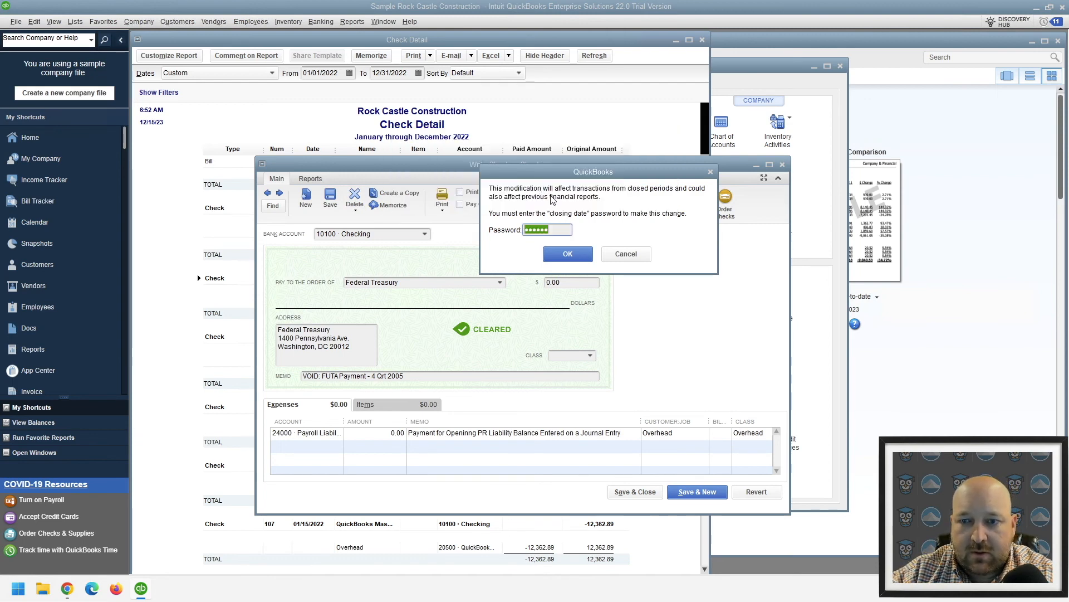
key(Return)
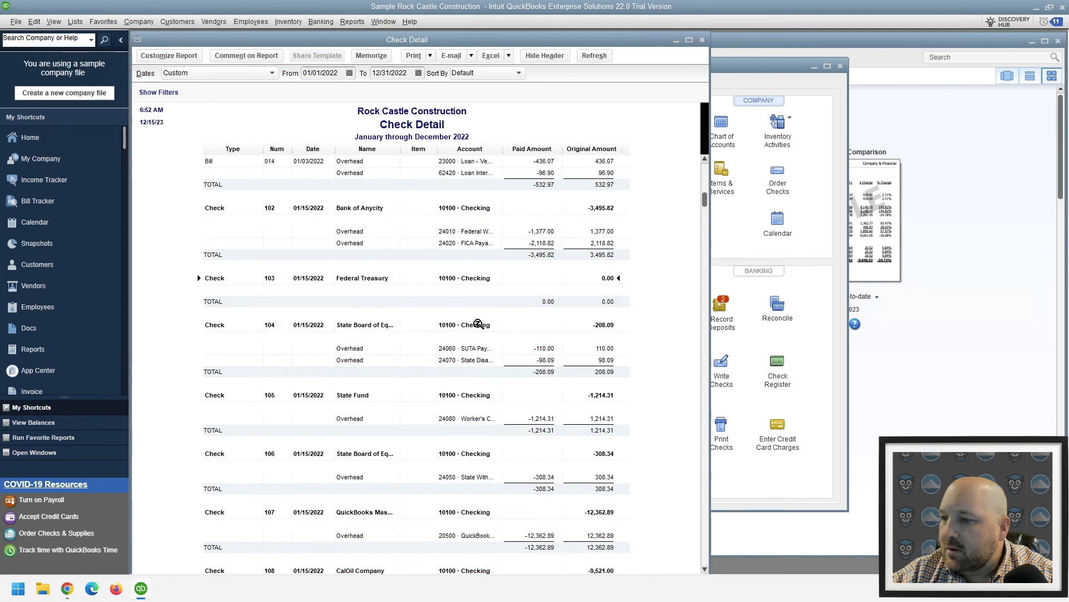
Void State Fund check 105 dated 01/15/2022 and record the change with the closing date password
double_click(594, 395)
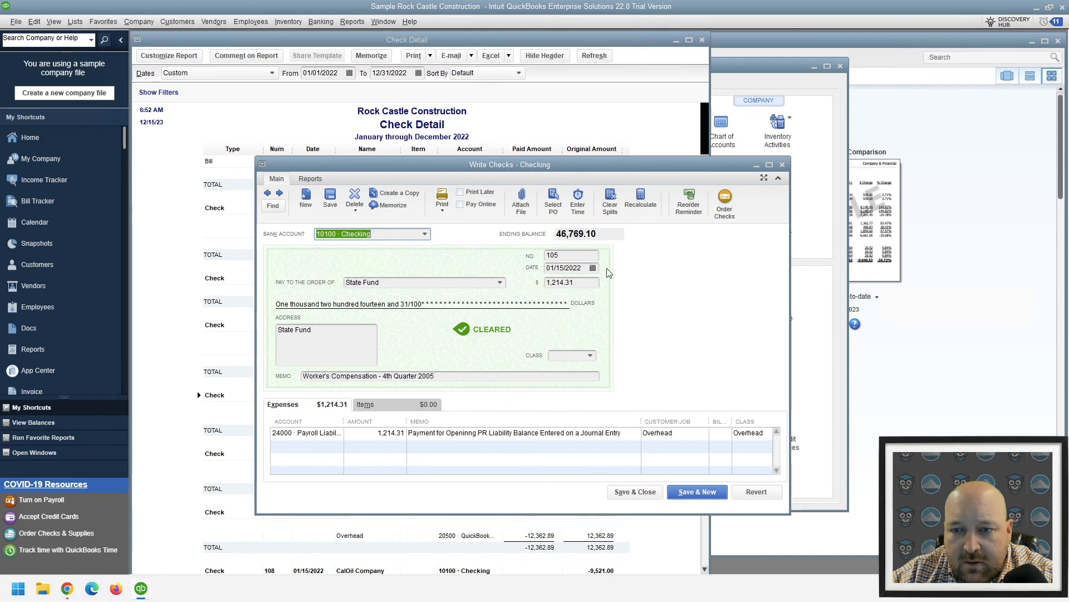
right_click(661, 328)
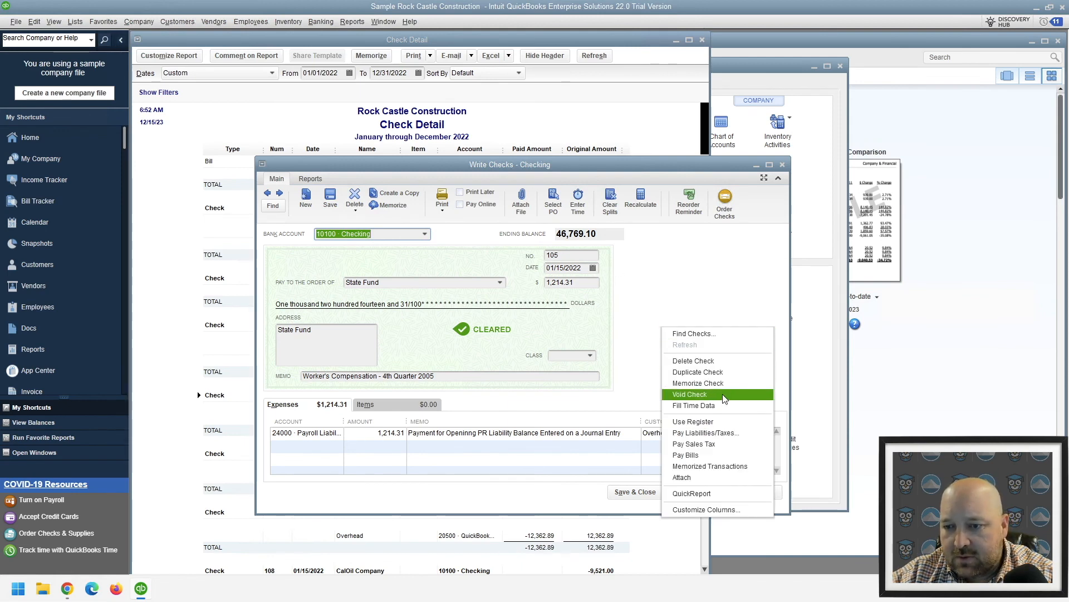
click(723, 393)
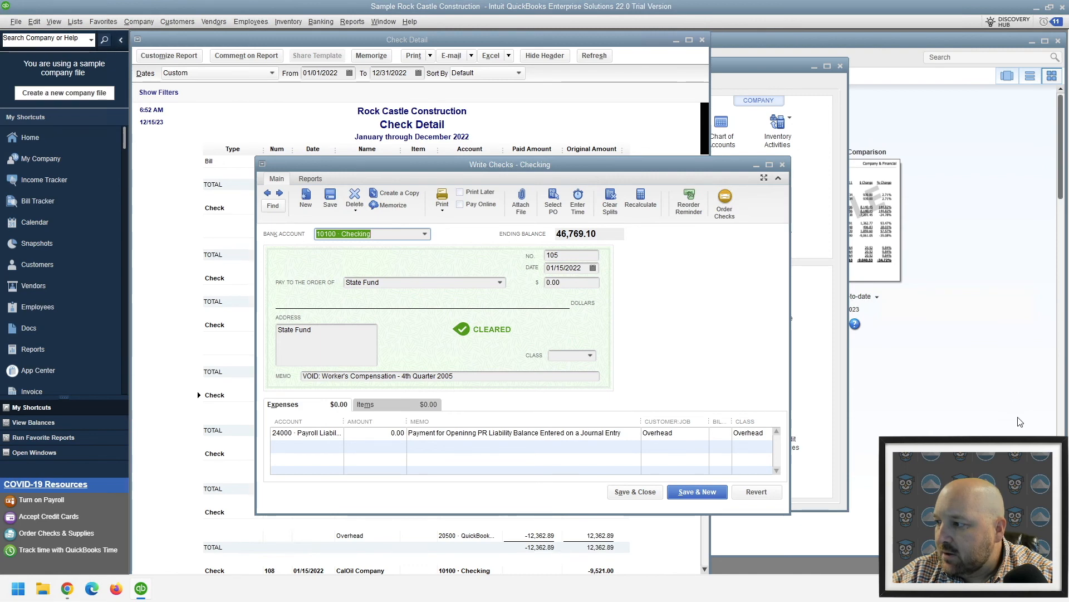
click(617, 493)
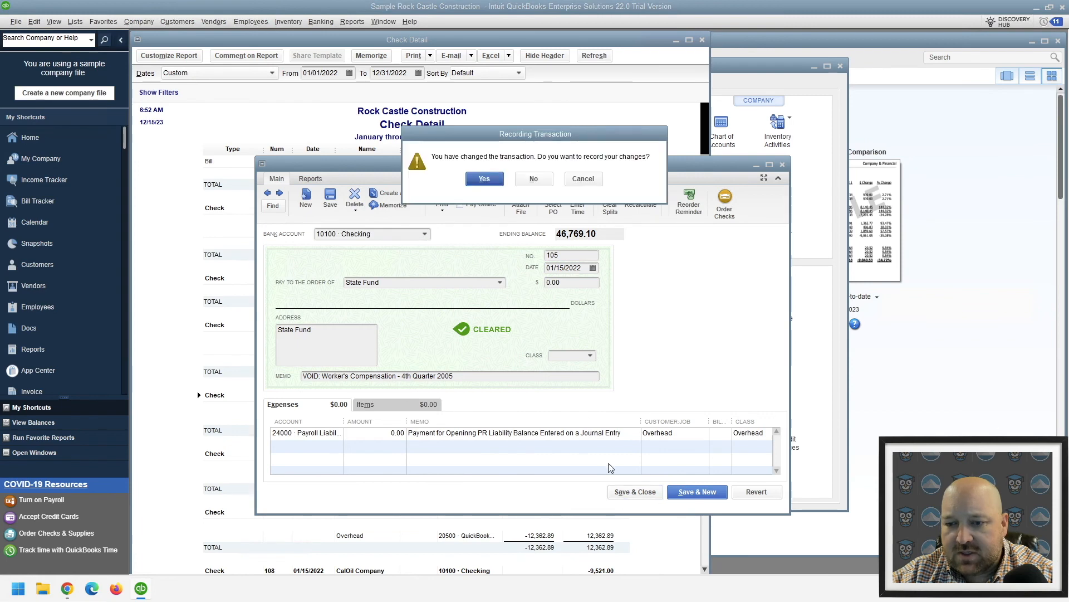
click(480, 179)
text(****)
key(Return)
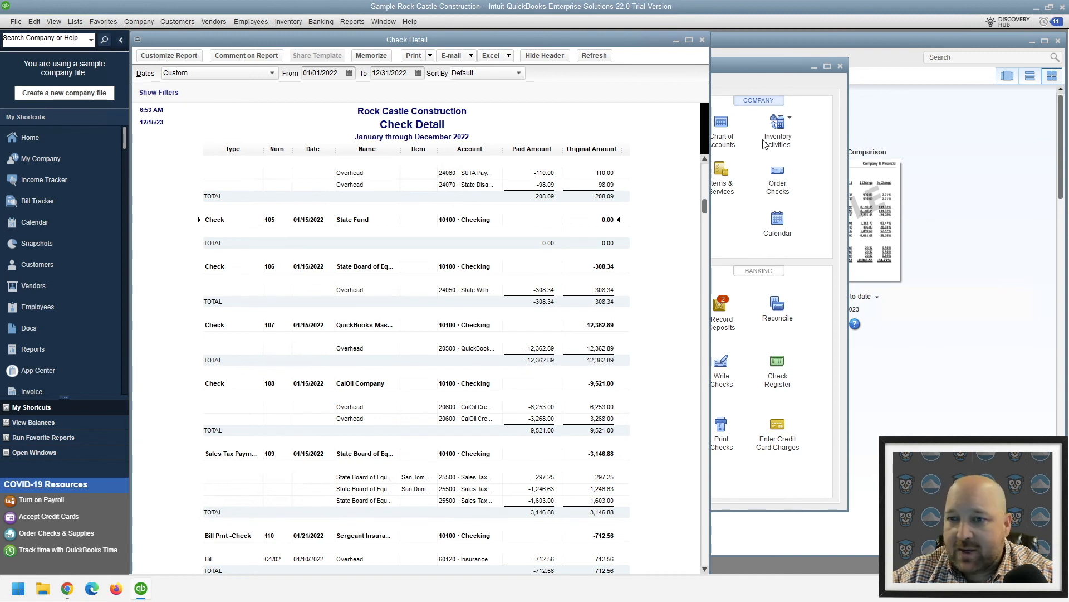
Start a new check from the Checking account and date it 12/15/2022
click(321, 22)
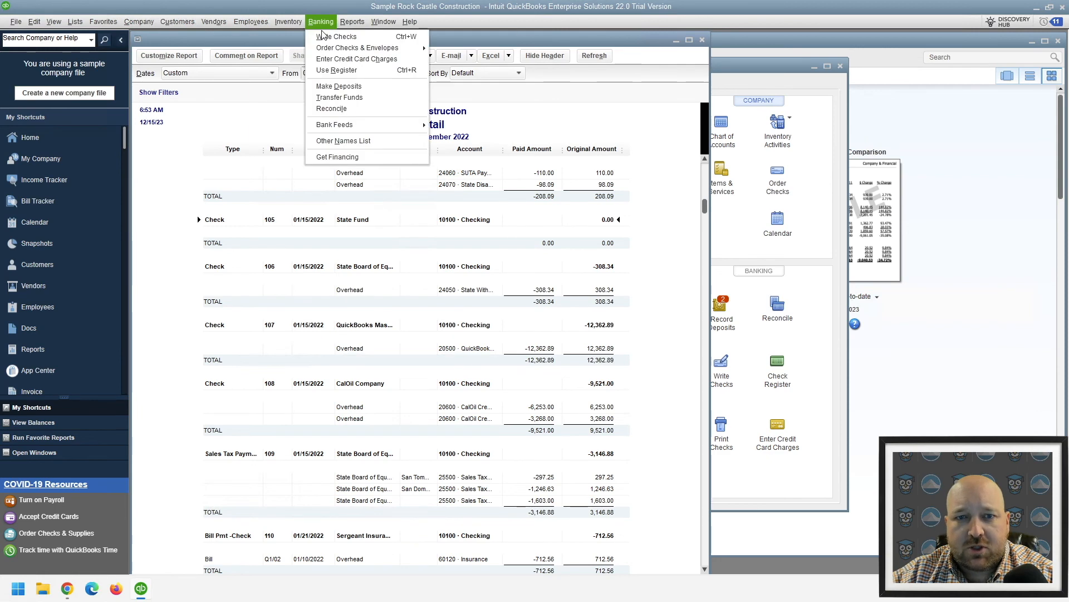
click(328, 36)
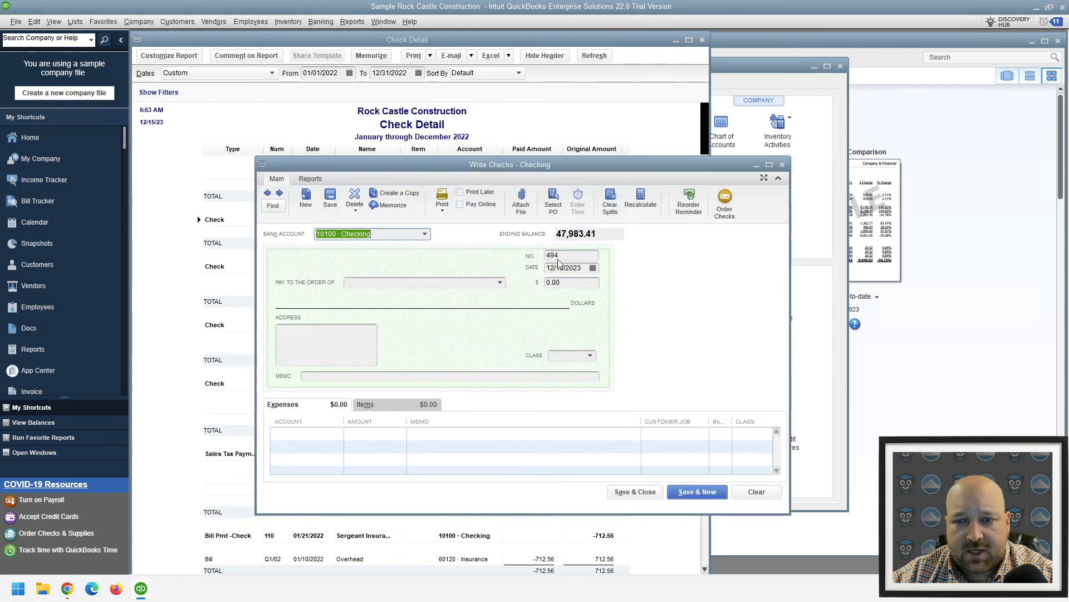
click(593, 267)
click(557, 286)
click(557, 285)
click(557, 286)
click(558, 285)
click(583, 270)
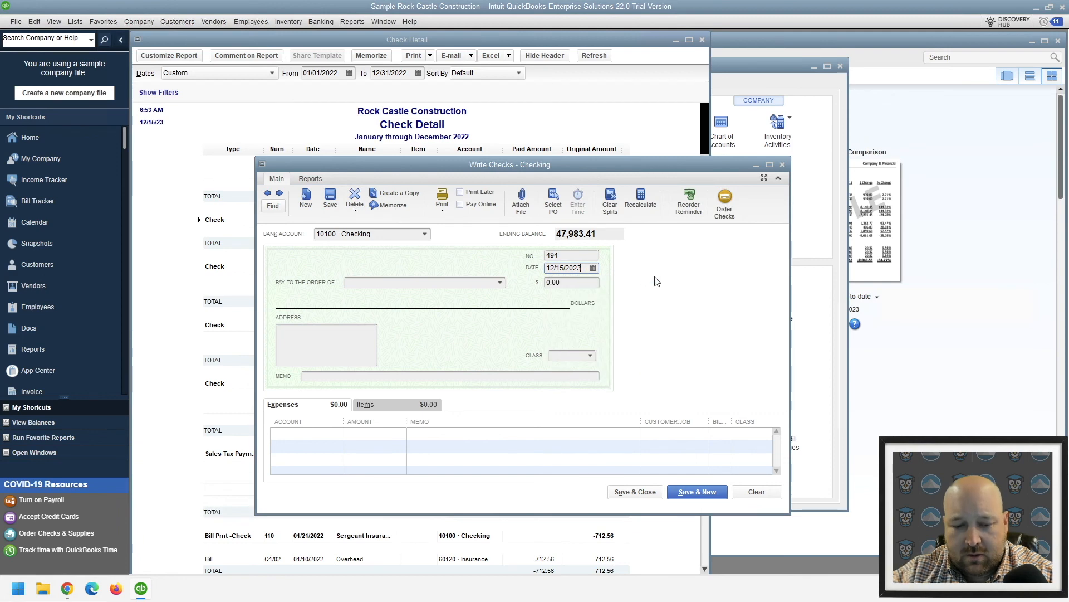
text(22)
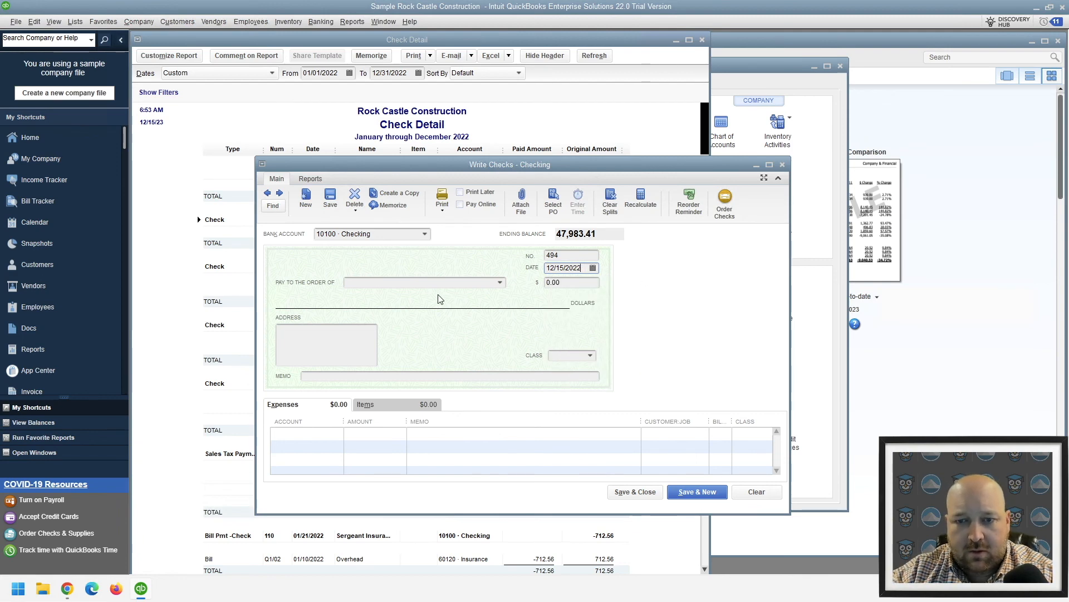
key(Tab)
Make the new check payable to the vendor Bayshore Water for an amount of 100
click(500, 283)
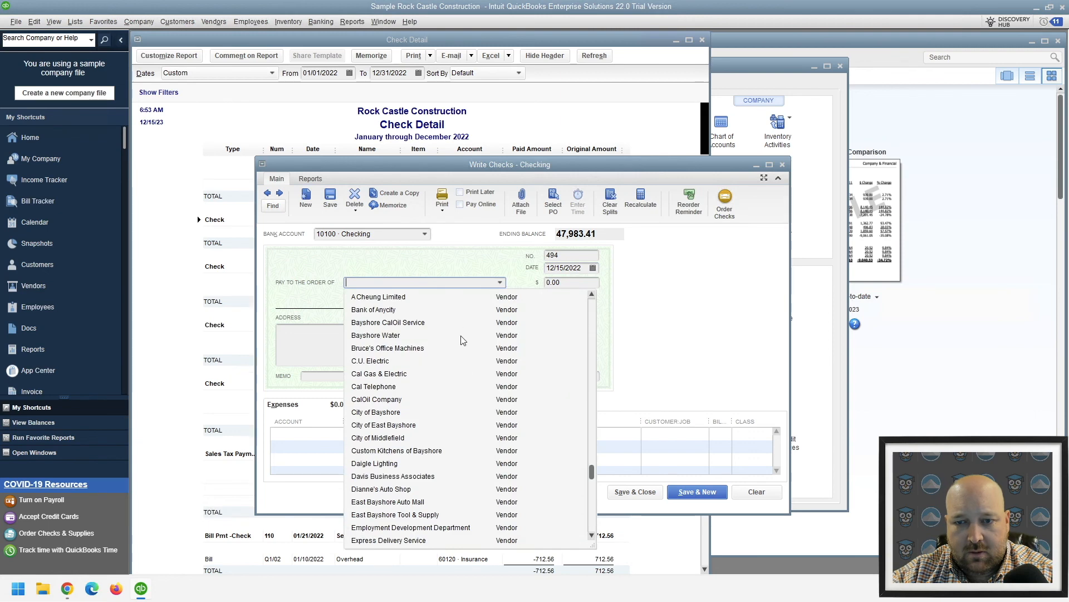
click(393, 337)
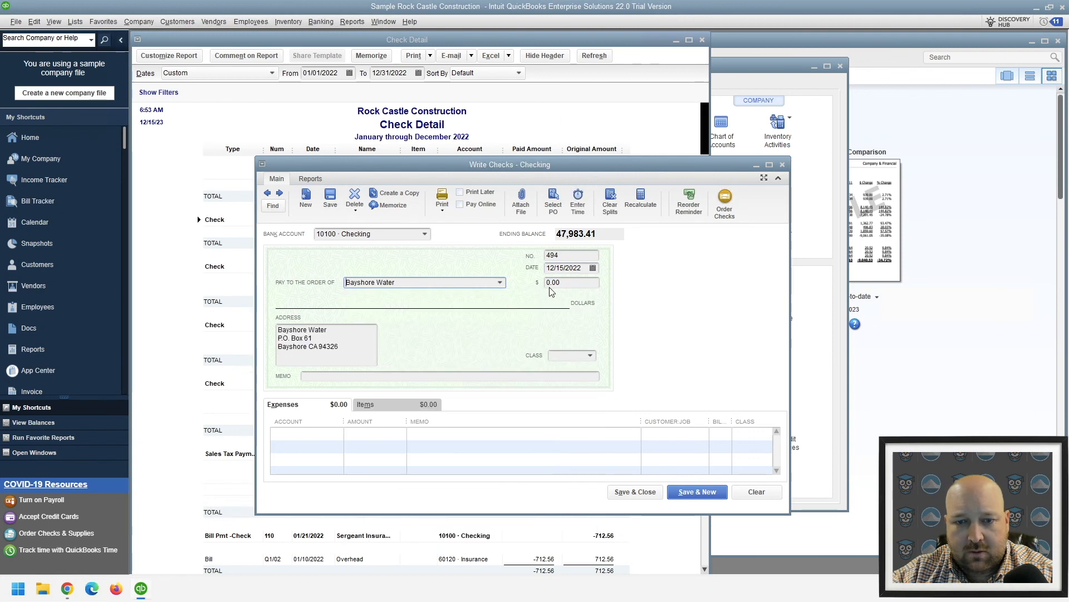
click(579, 284)
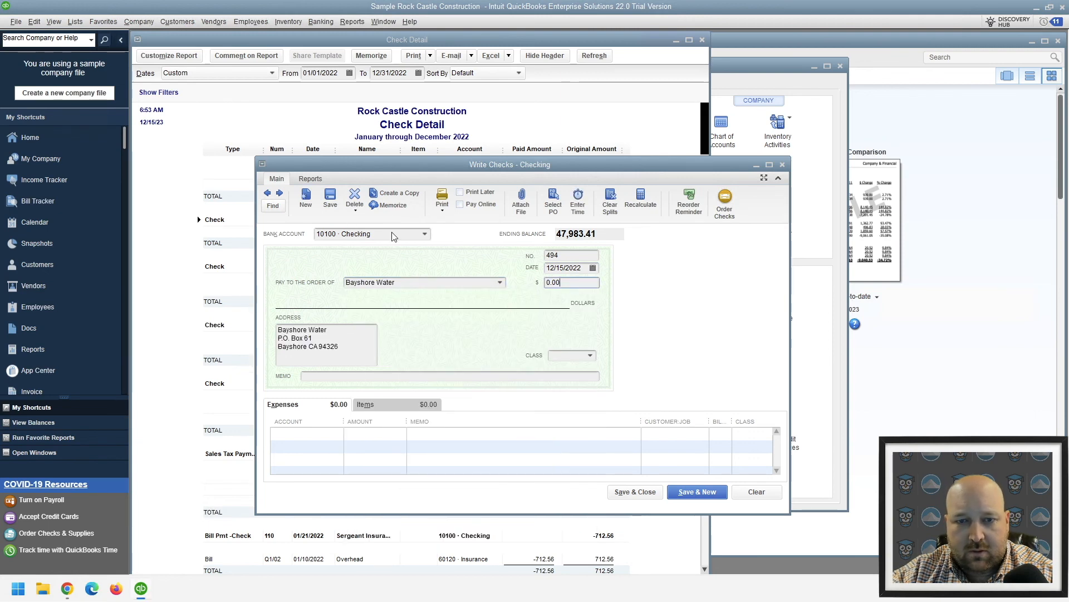
key(ctrl+a)
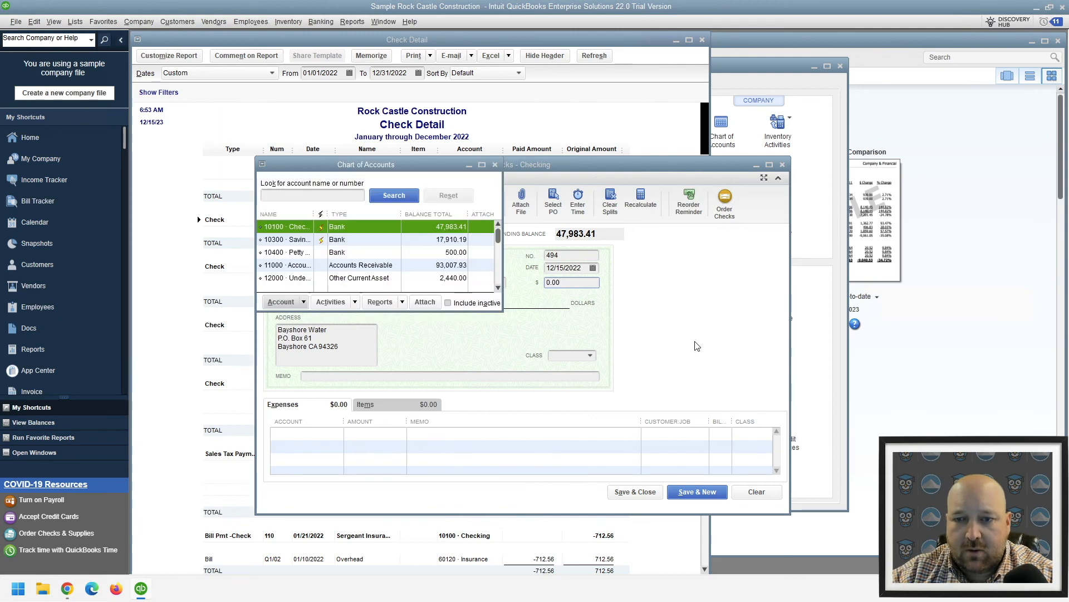
click(588, 307)
text(100)
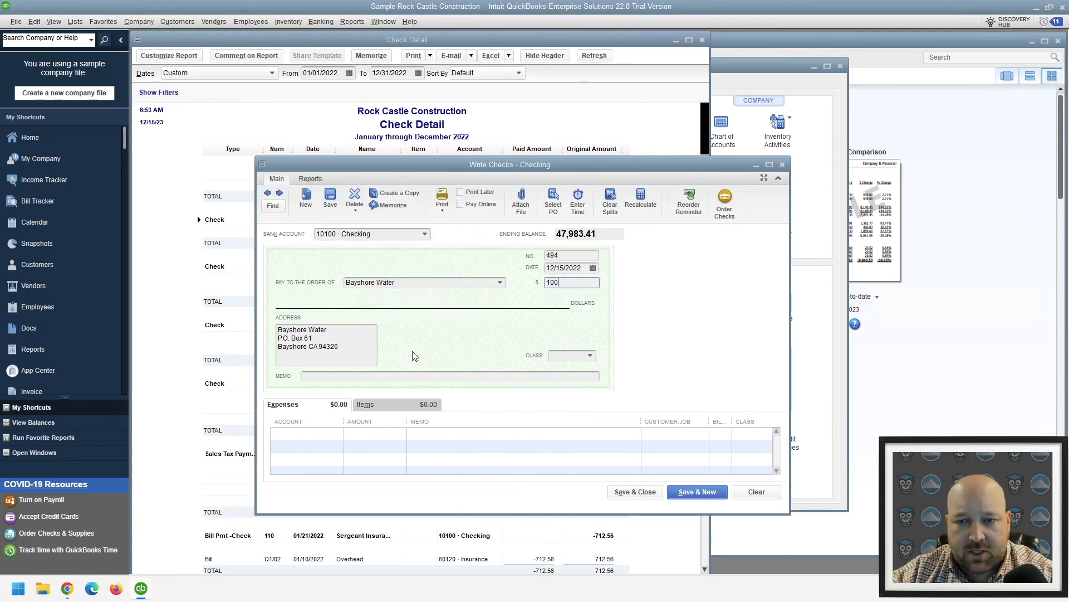
Assign the check's 100.00 expense line to the account 64200 · Repairs
click(420, 434)
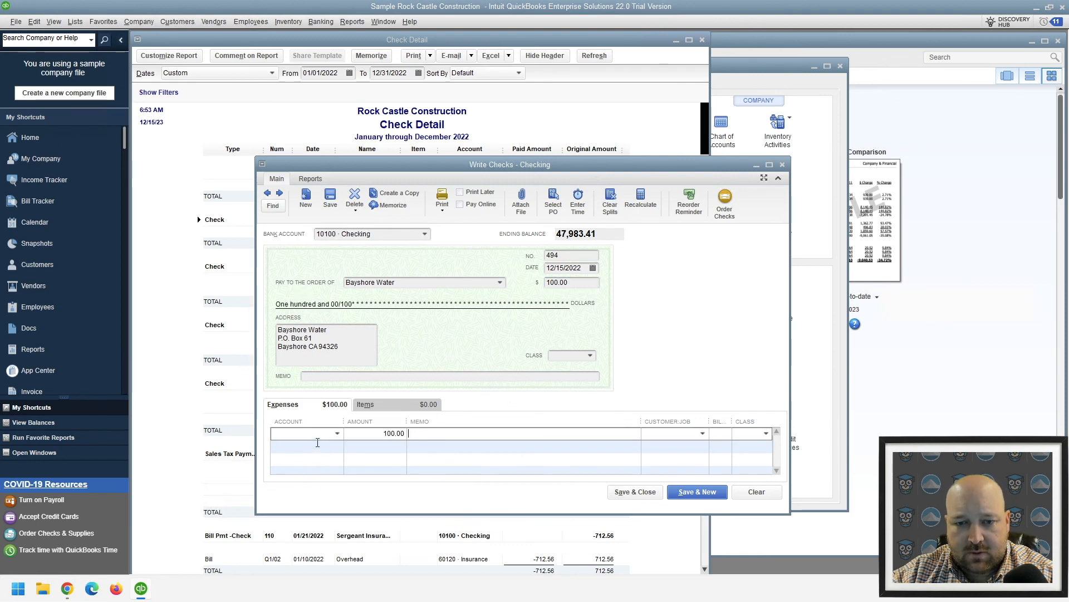
click(337, 433)
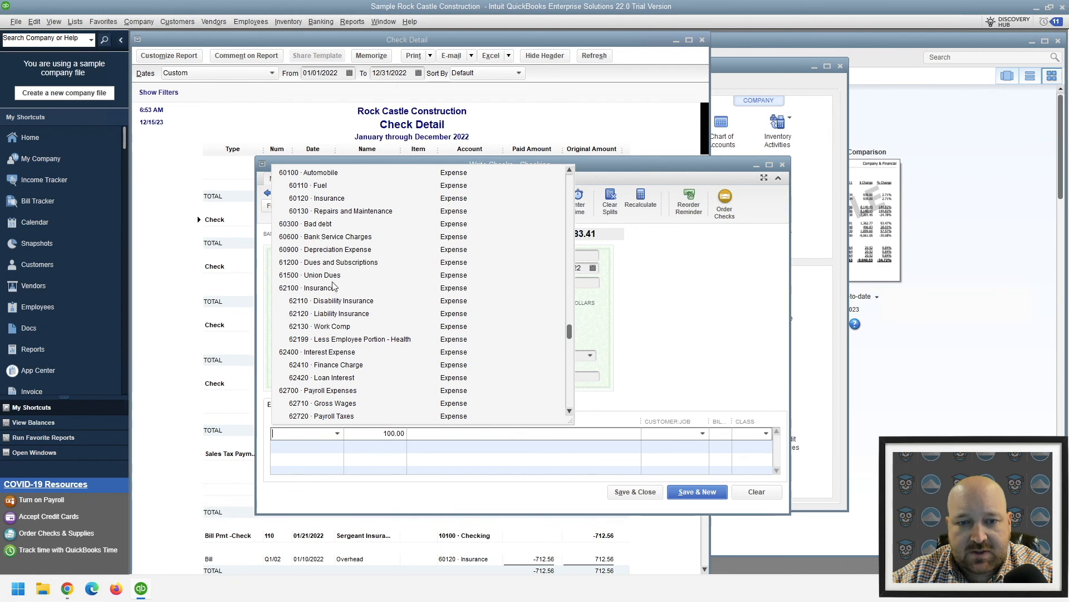
scroll(359, 390, down, 5)
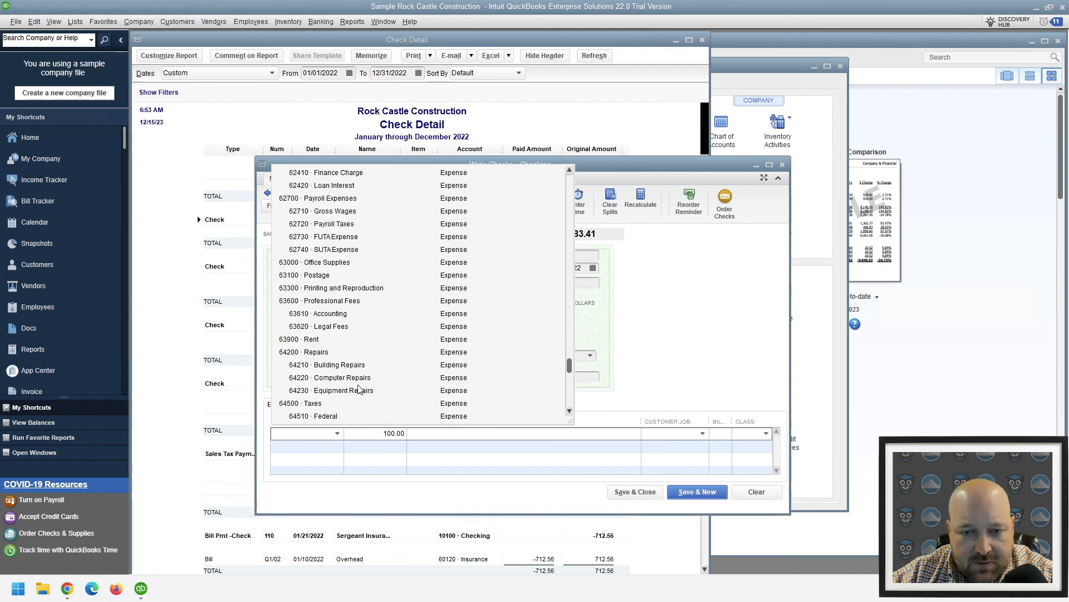
click(311, 353)
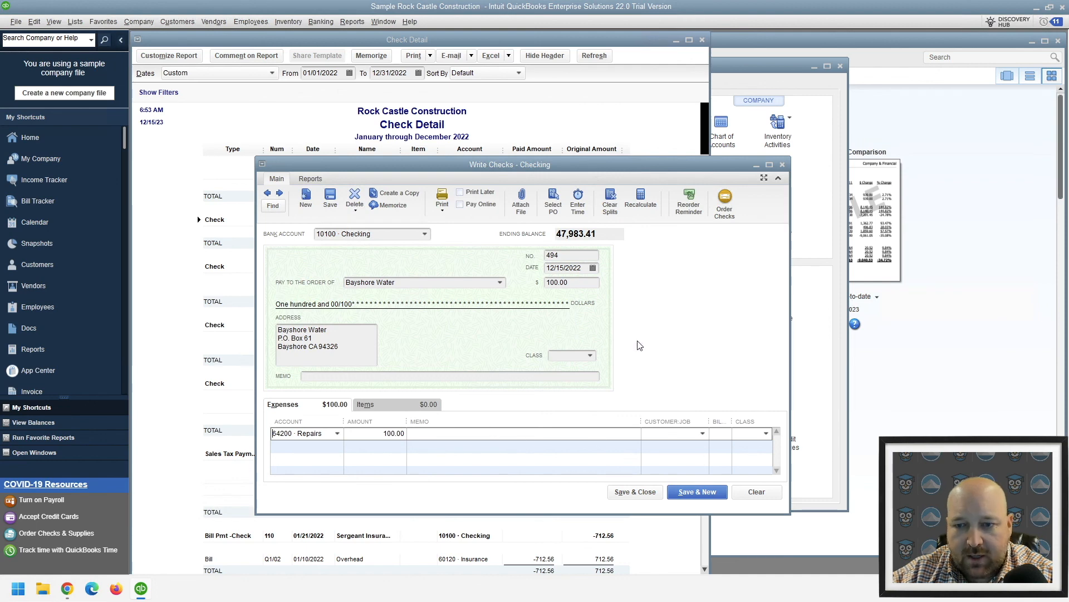
Change the date of the Bayshore Water check to 05/15/2022
click(581, 267)
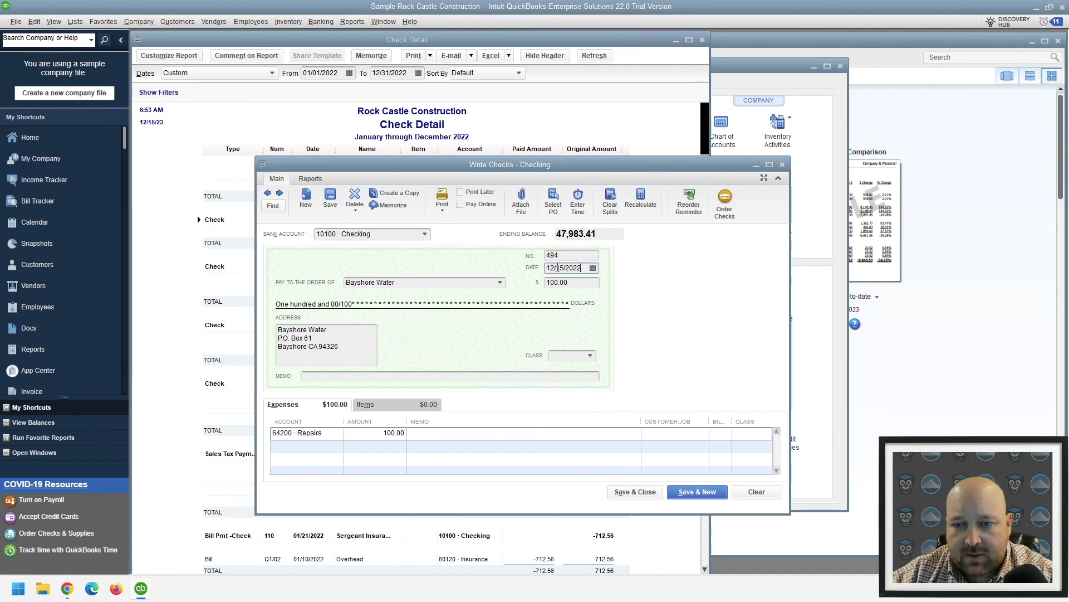
key(BackSpace)
key(BackSpace)
text(05)
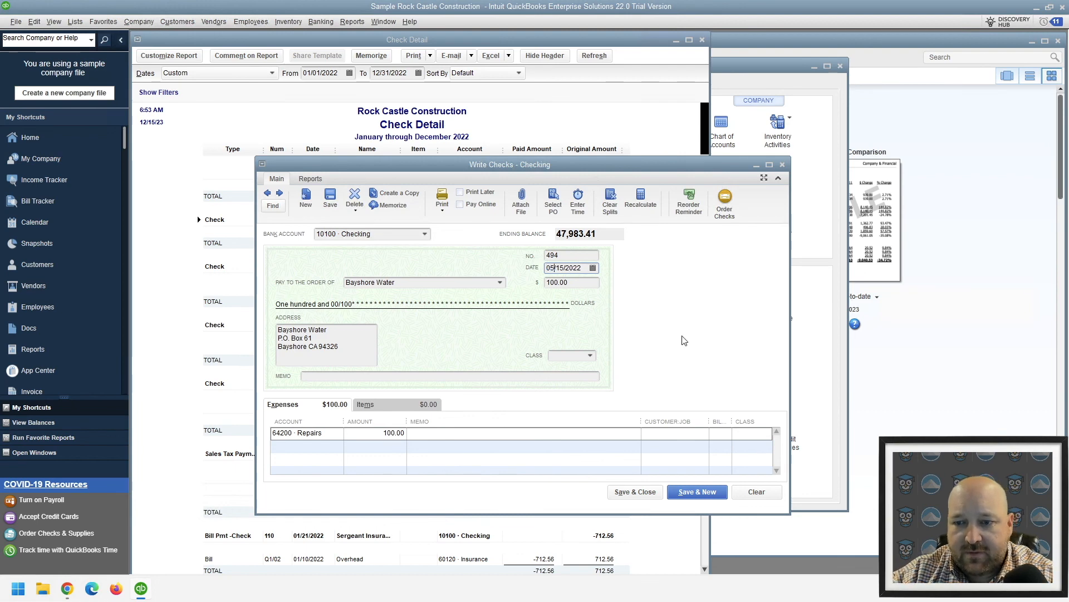
Save and close the check using the closing date password, and close the Chart of Accounts
click(636, 491)
text(******)
key(Return)
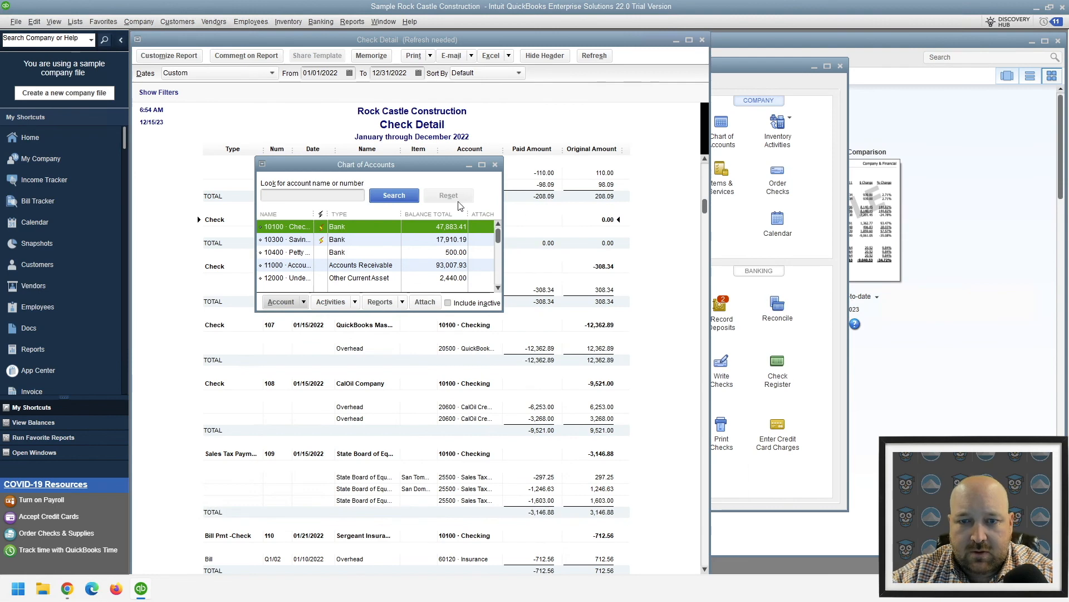
click(494, 164)
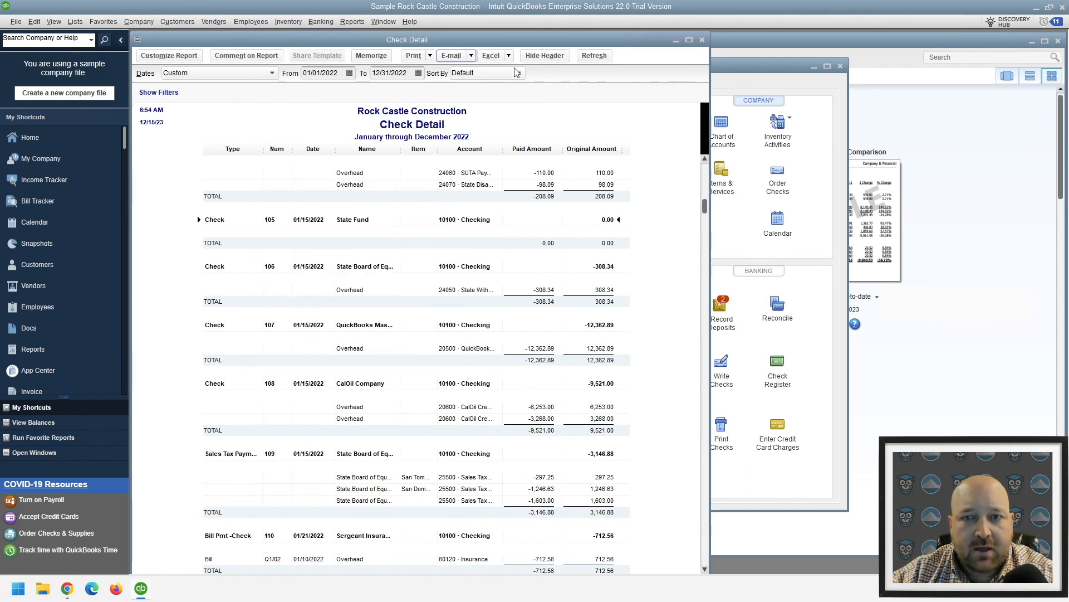
Set the Check Detail report's start date to 05/01/2022, keeping the end date at 12/31/2022
scroll(522, 358, down, 5)
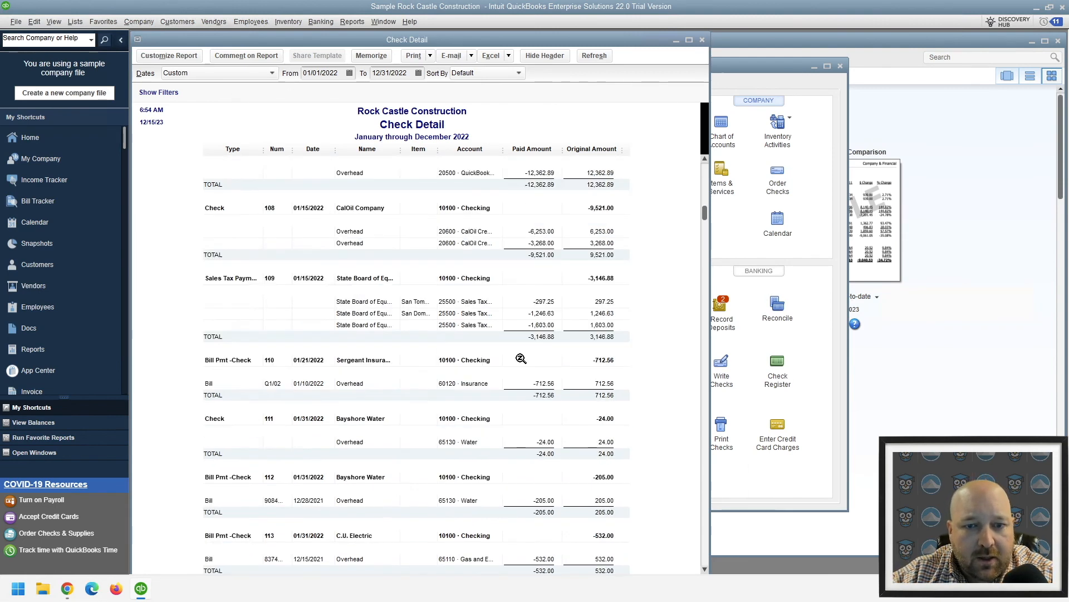
scroll(518, 365, down, 10)
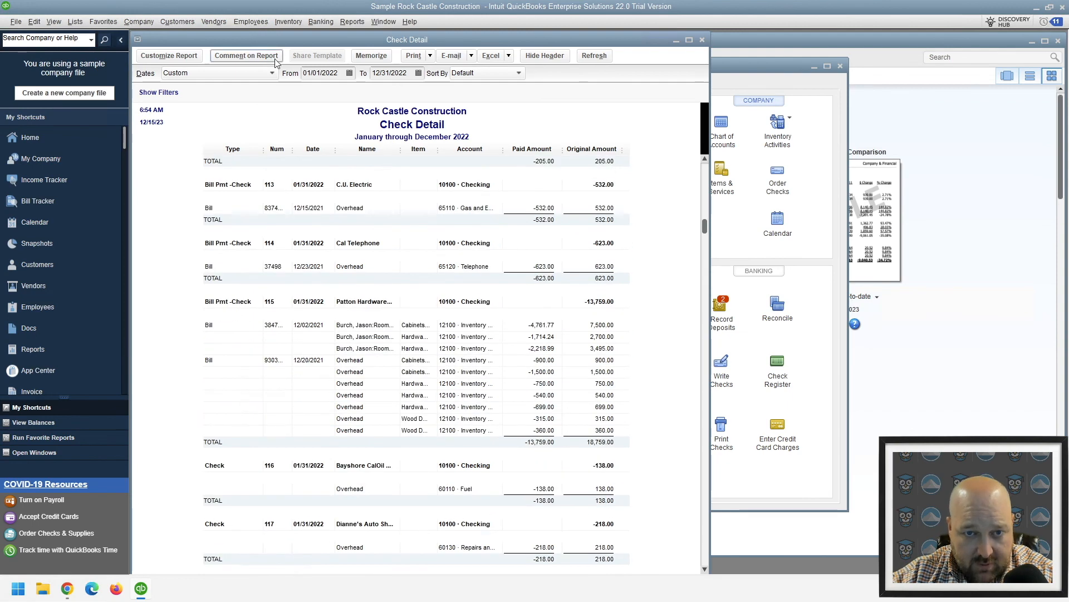
drag(313, 72, 264, 70)
text(05)
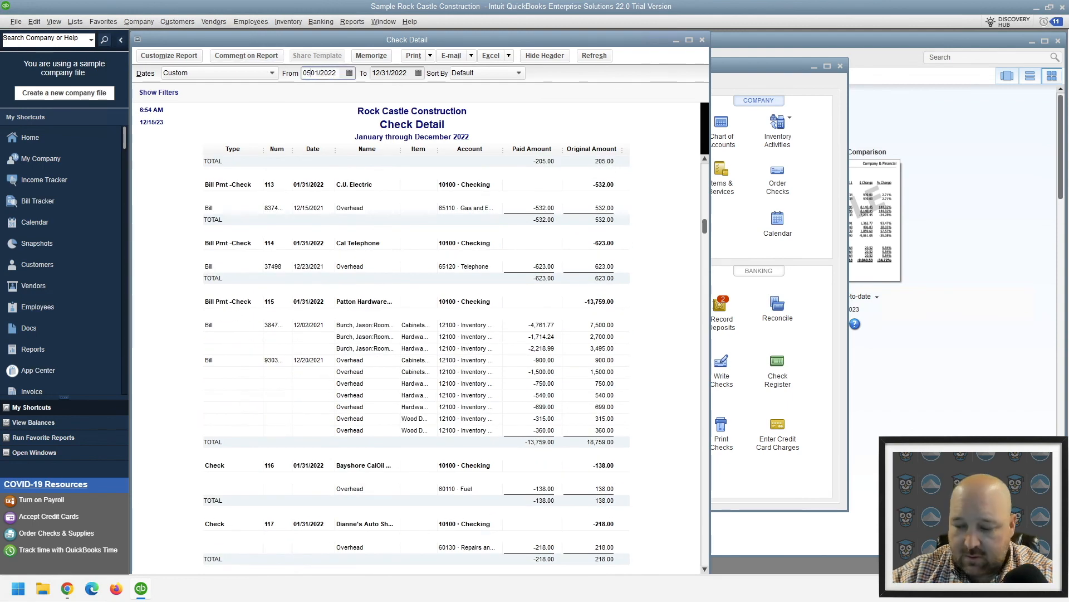
text(/)
key(Tab)
key(Tab)
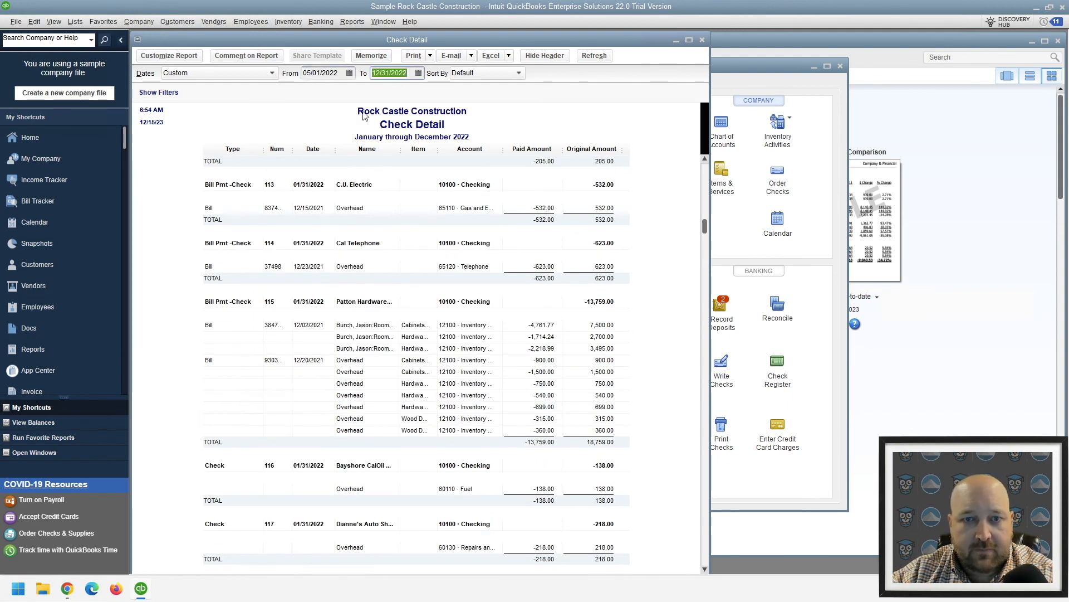
click(676, 272)
Open Bayshore Water check 180 dated 07/31/2022 from the report and widen the Account column of its expense lines
scroll(678, 273, up, 15)
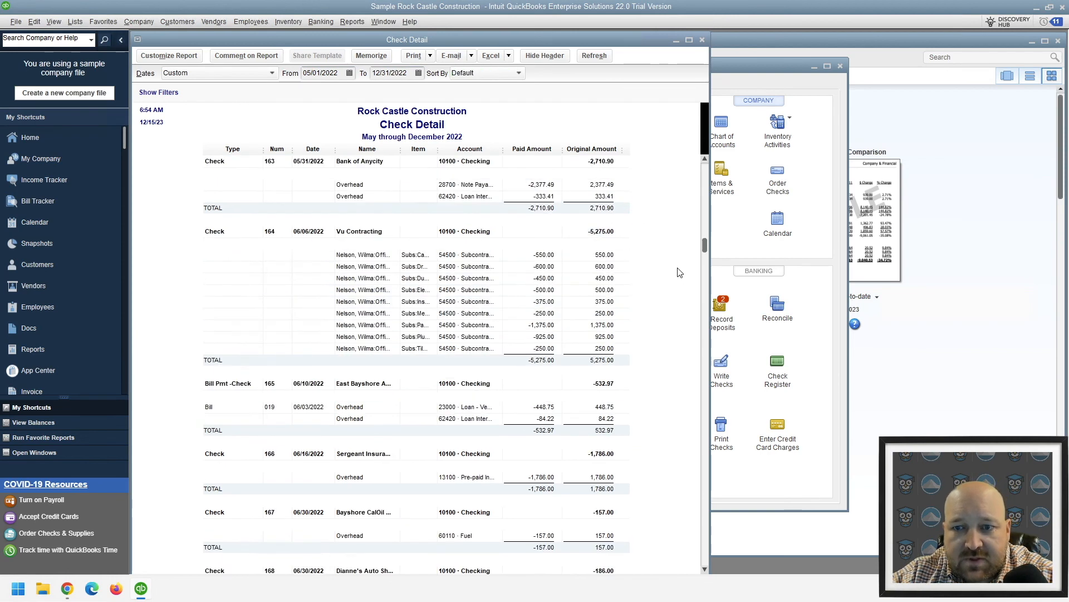
scroll(664, 298, down, 2)
scroll(390, 504, up, 2)
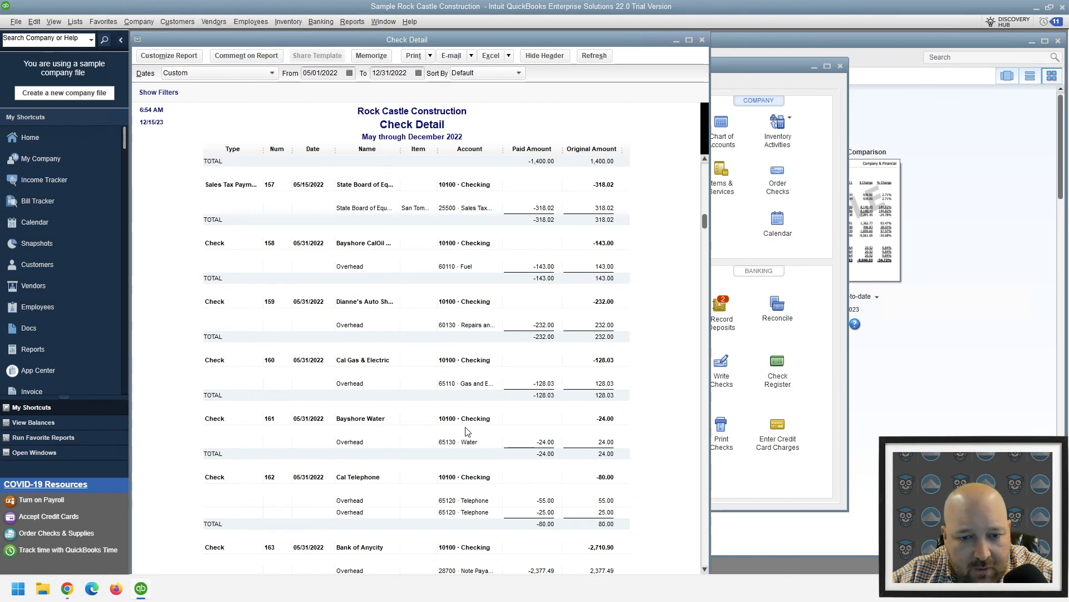
scroll(466, 432, down, 6)
scroll(466, 426, down, 10)
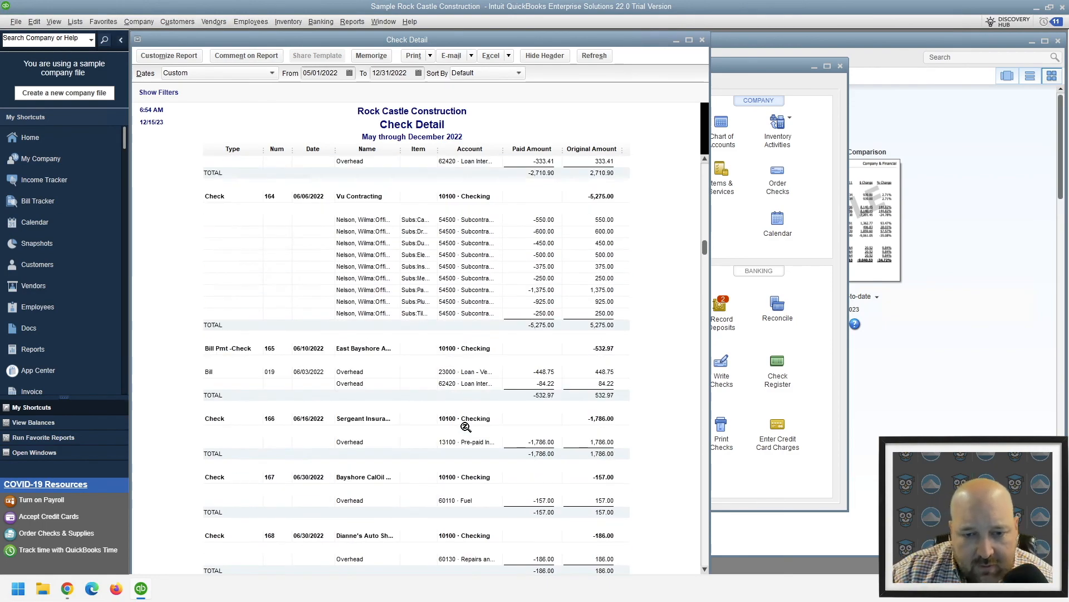
scroll(465, 427, down, 3)
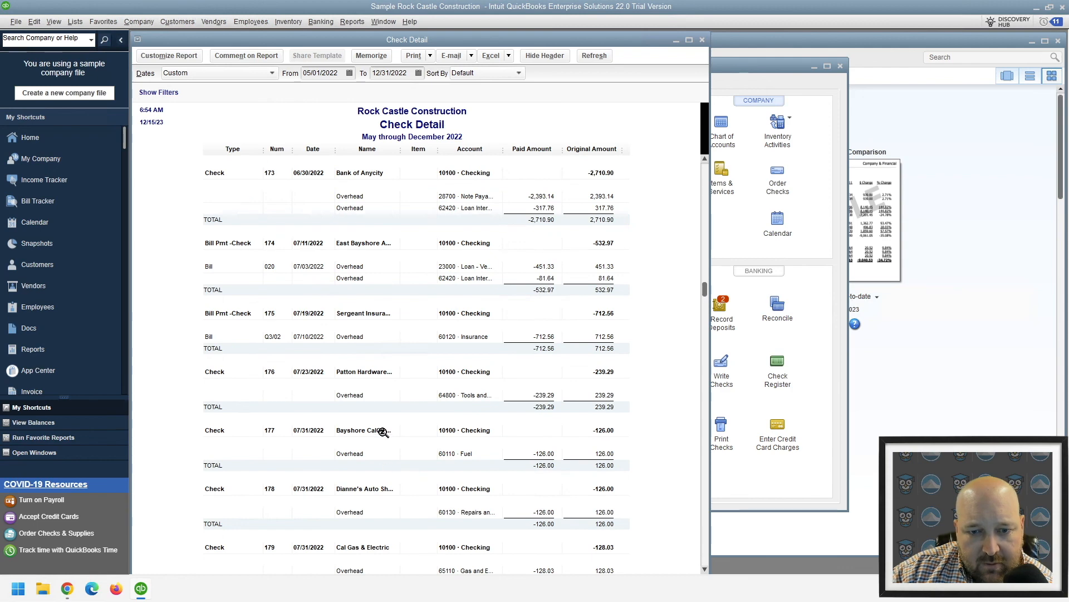
scroll(446, 350, down, 3)
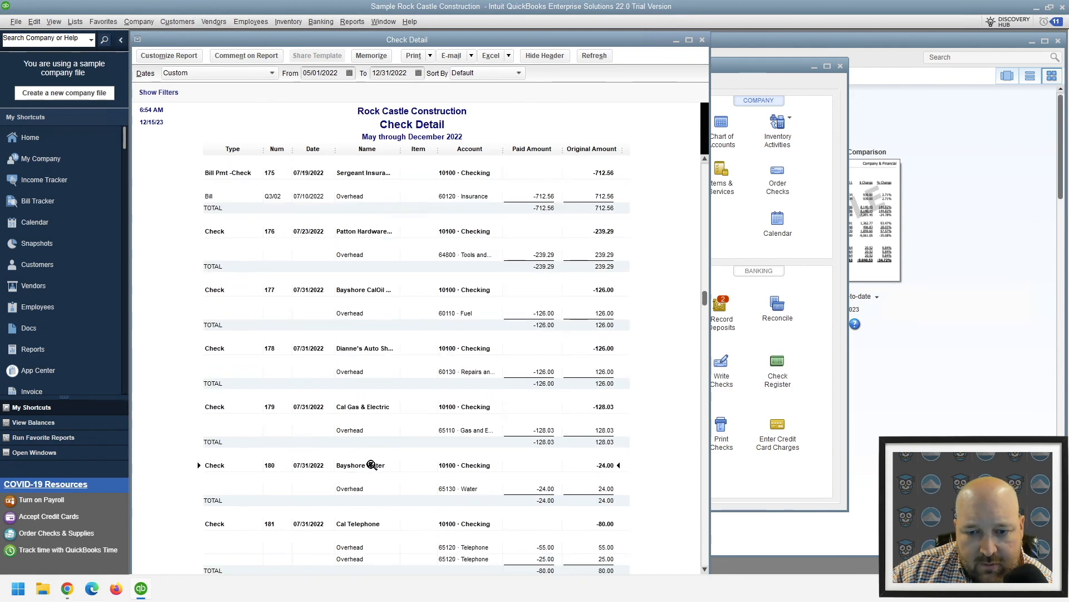
double_click(371, 465)
drag(344, 422, 371, 422)
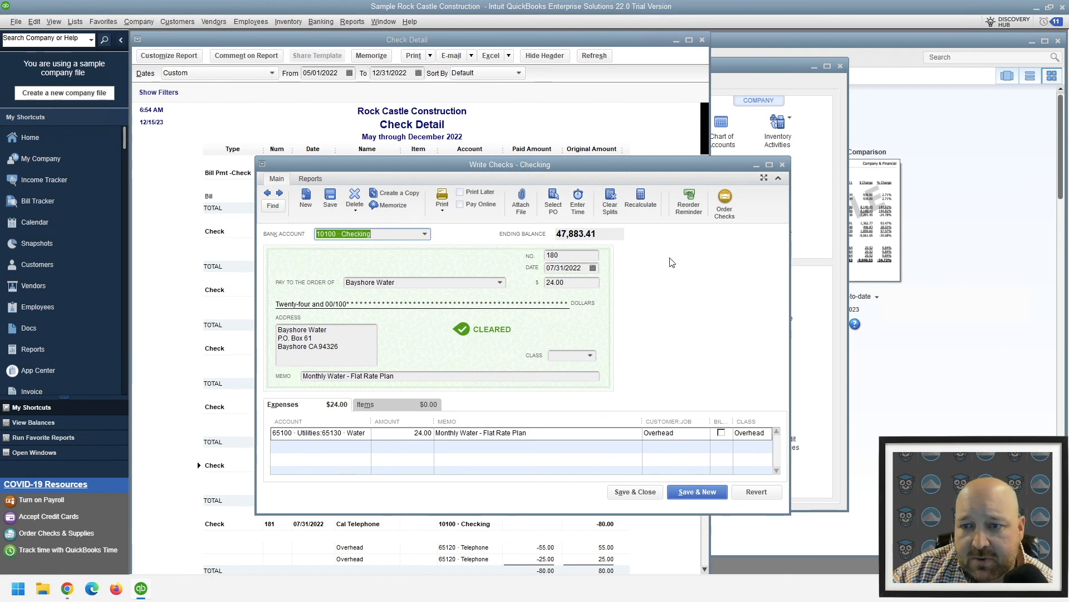
Void Bayshore Water check 180, then save and close it
right_click(685, 270)
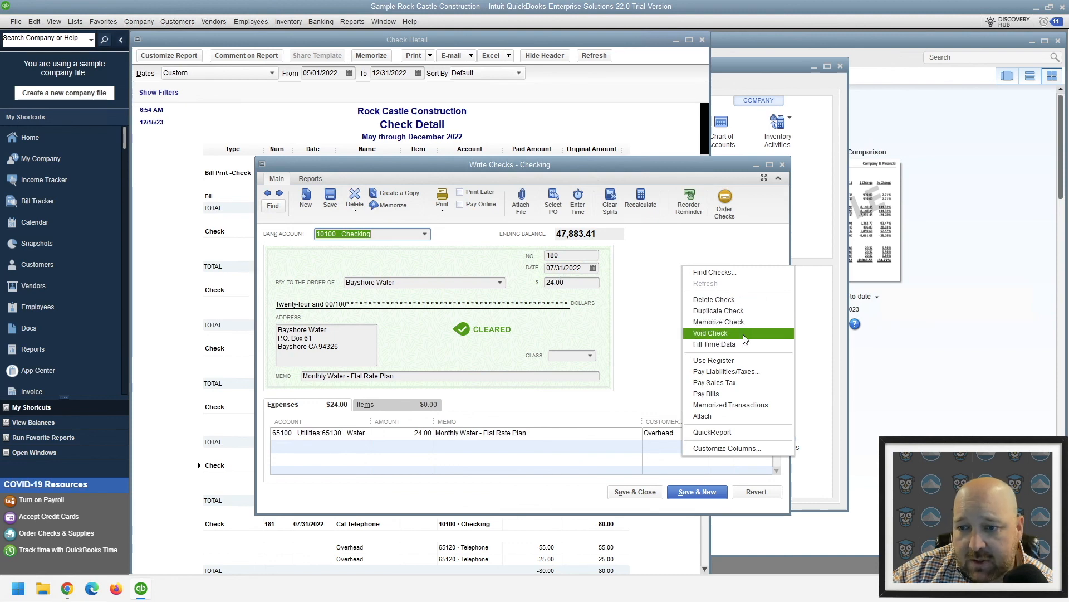
click(724, 333)
click(657, 495)
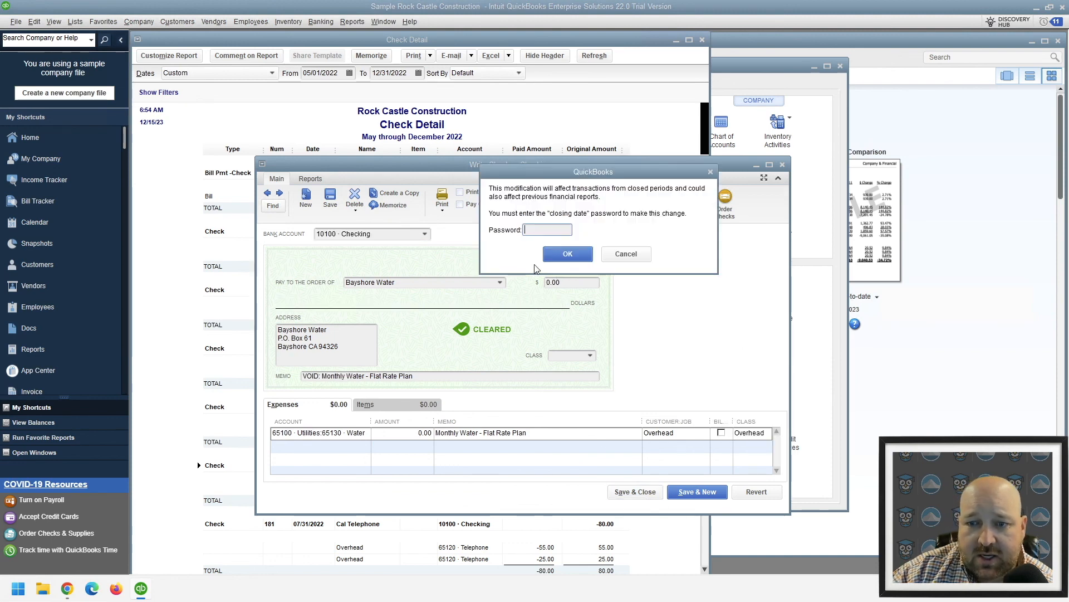
Authorize the void with the closing date password and accept the recommended journal entries for the closed and current periods
text(•••••)
key(Return)
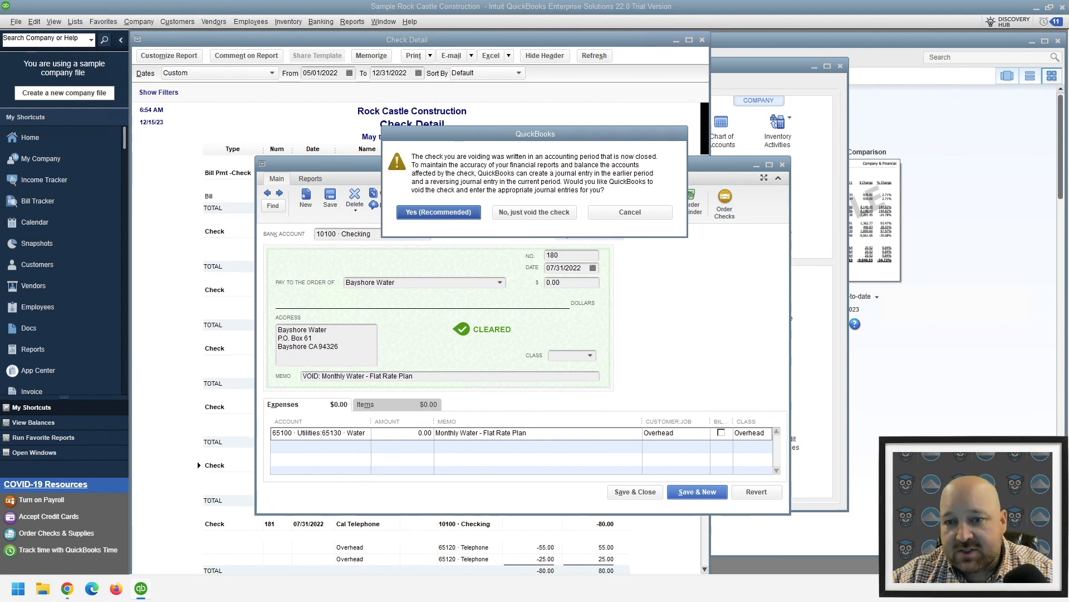
click(444, 212)
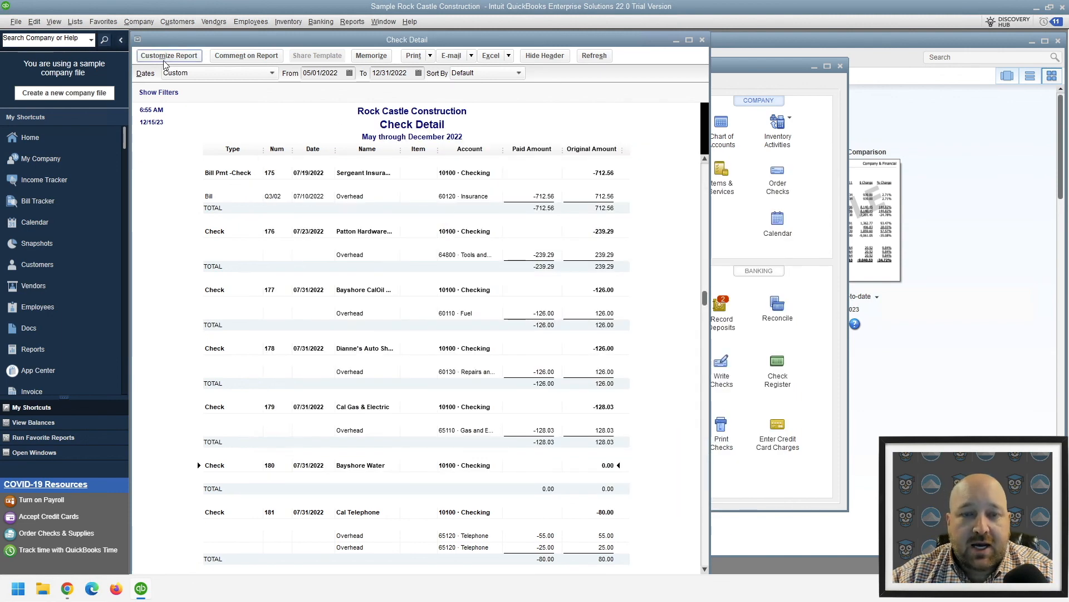